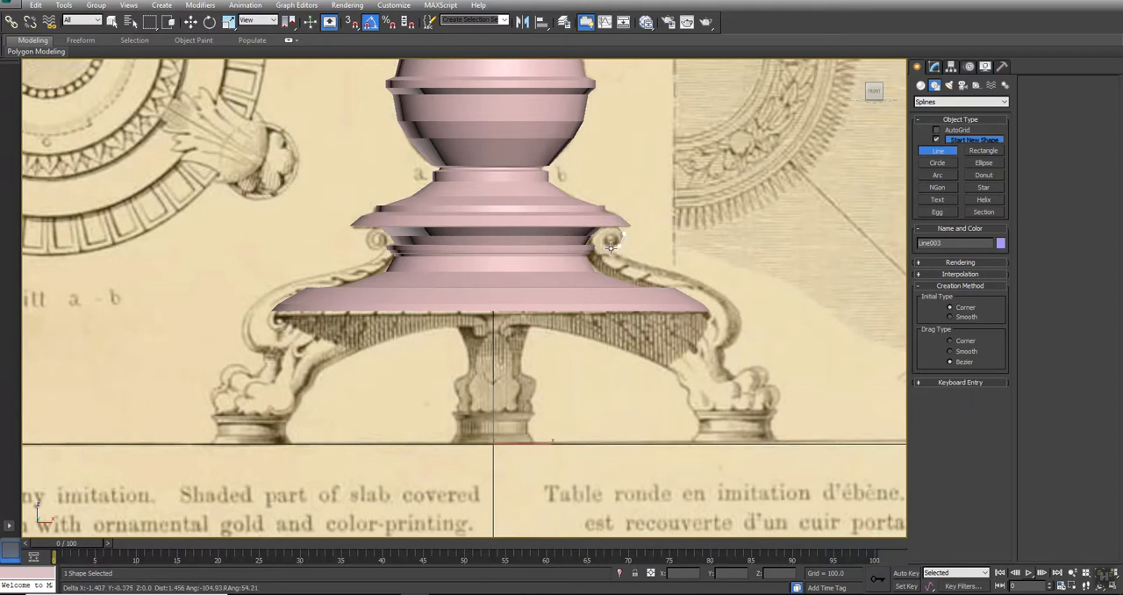
# Trace the right leg's outer edge with the Line tool, from the upper curve down over the claw foot to its base
pyautogui.click(725, 292)
pyautogui.click(743, 310)
pyautogui.click(739, 335)
pyautogui.click(724, 346)
pyautogui.click(721, 364)
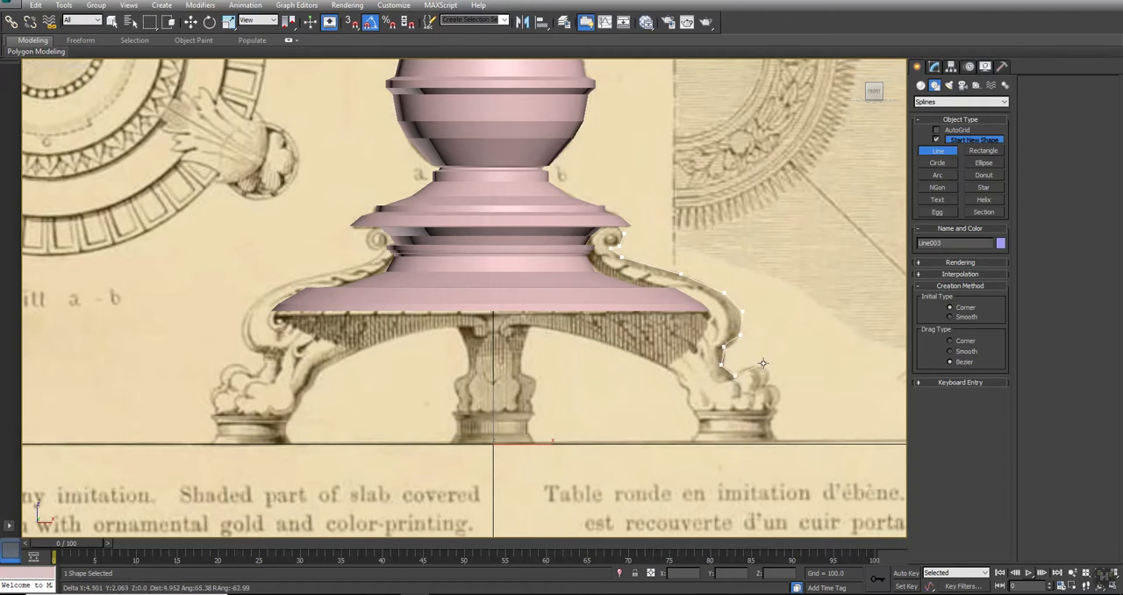
pyautogui.click(762, 367)
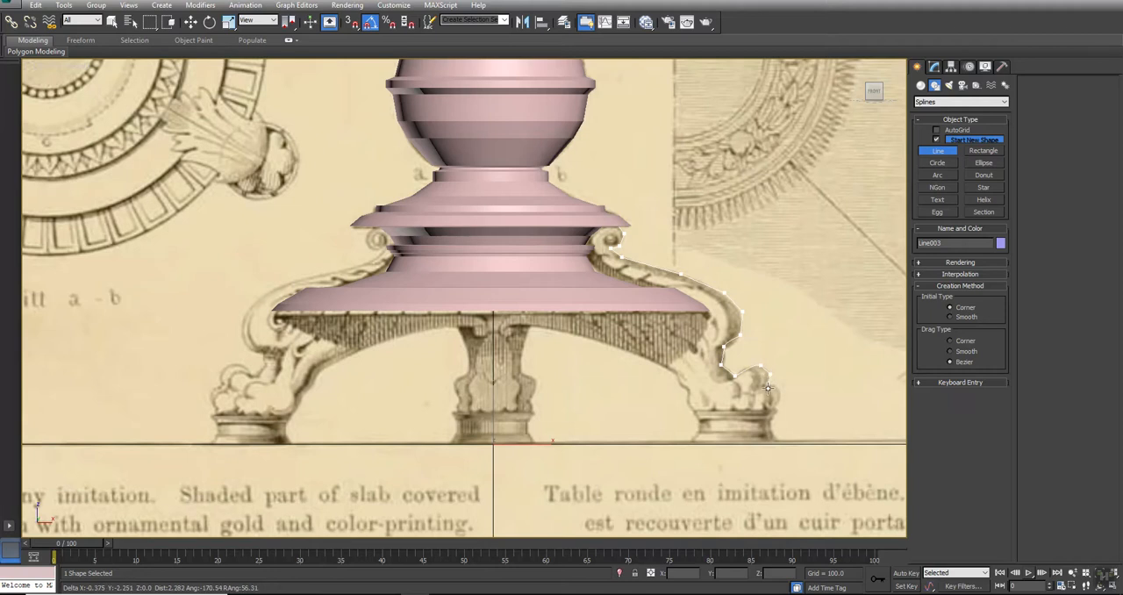
pyautogui.click(768, 384)
pyautogui.click(781, 391)
pyautogui.click(773, 409)
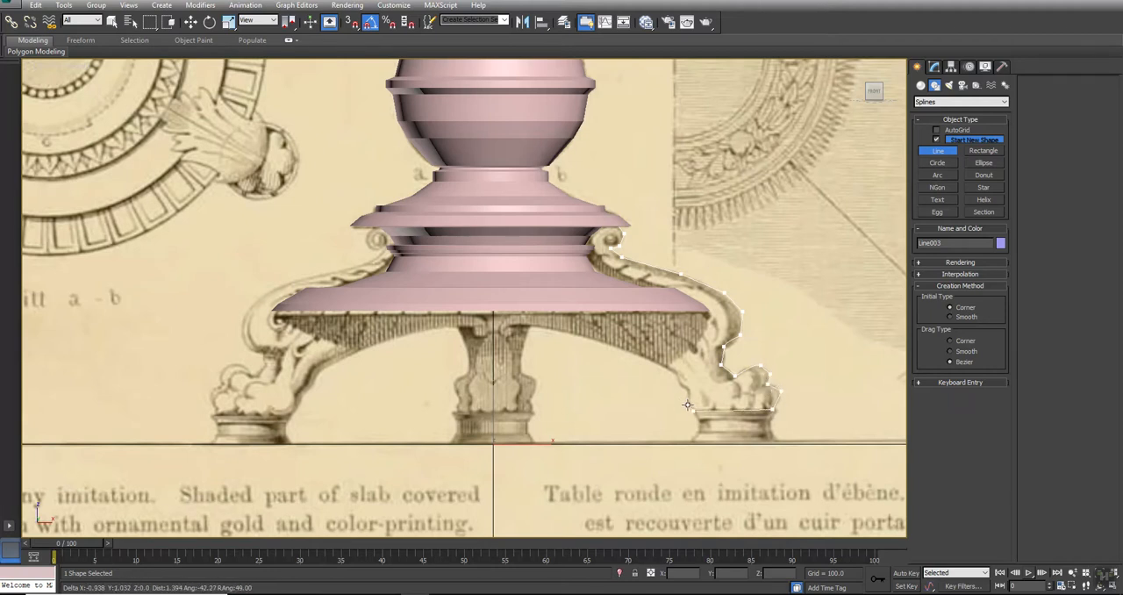
# Continue the line along the inner side of the foot and the leg's arched underside to the central column
pyautogui.click(676, 371)
pyautogui.click(628, 348)
pyautogui.click(557, 329)
pyautogui.click(527, 324)
pyautogui.click(506, 325)
pyautogui.click(511, 335)
pyautogui.click(503, 336)
pyautogui.click(503, 313)
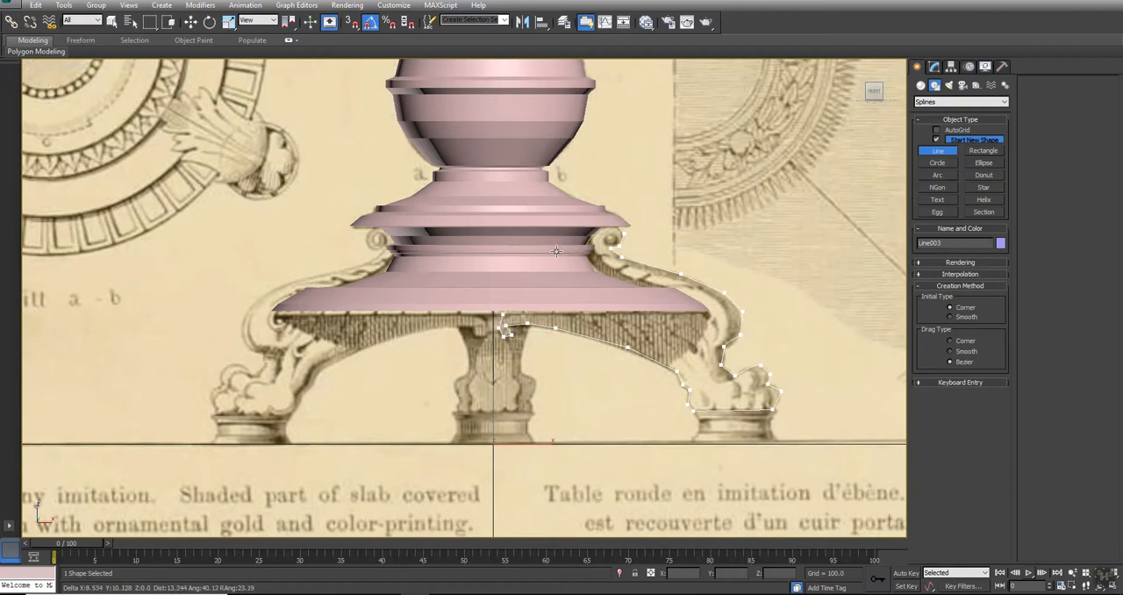
# Show the front view in wireframe and close the leg spline at its starting vertex
pyautogui.press('F3')
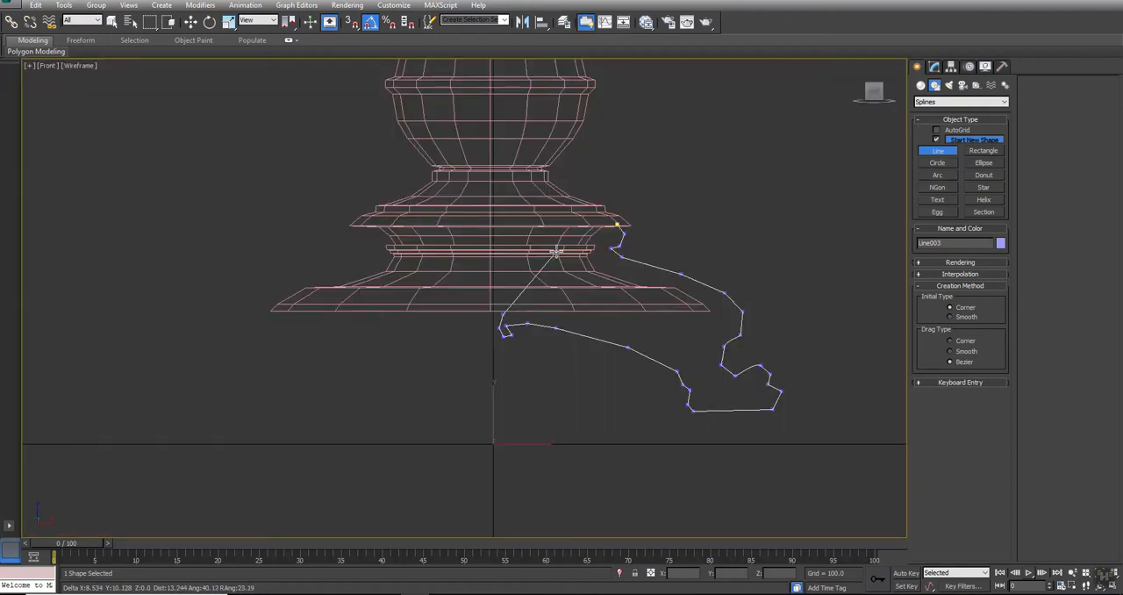
pyautogui.click(614, 227)
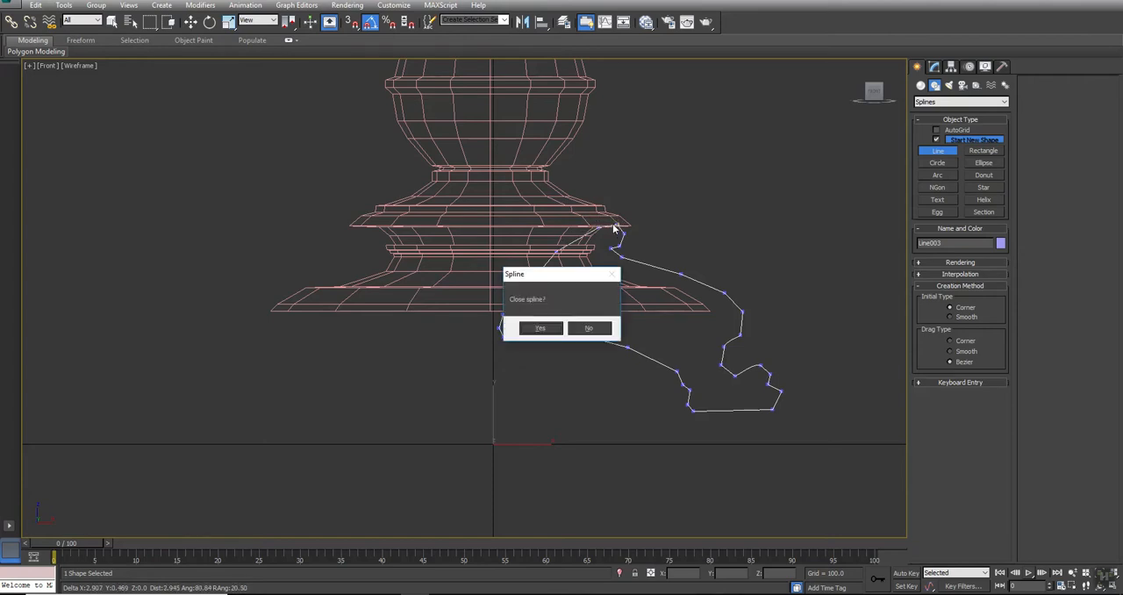
pyautogui.click(537, 328)
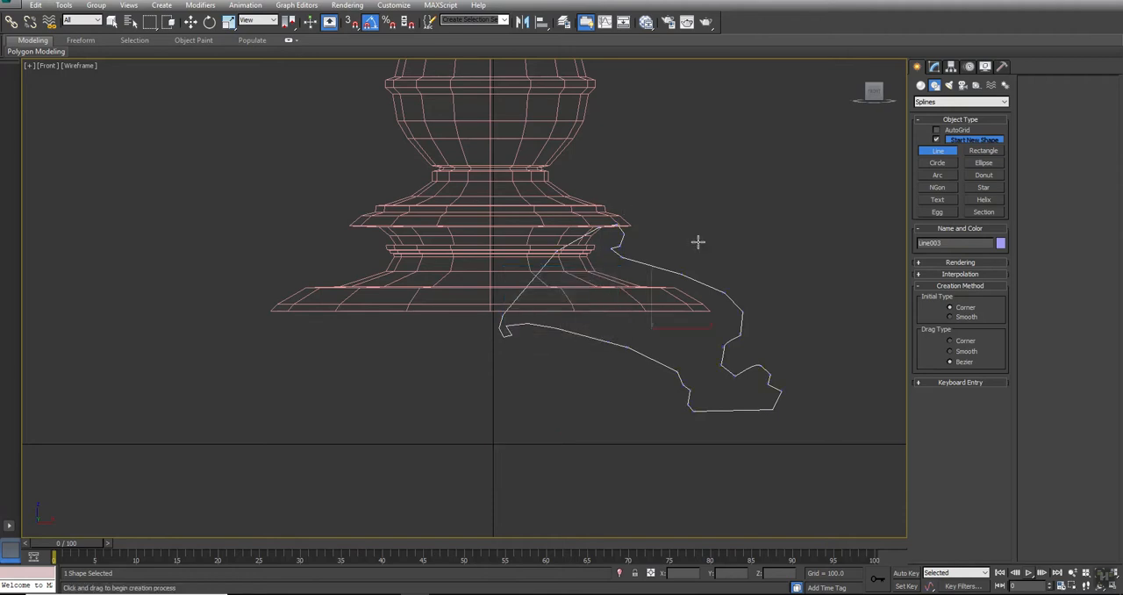
# Delete the small hook of extra vertices at the leg spline's inner end, below the base
pyautogui.click(933, 67)
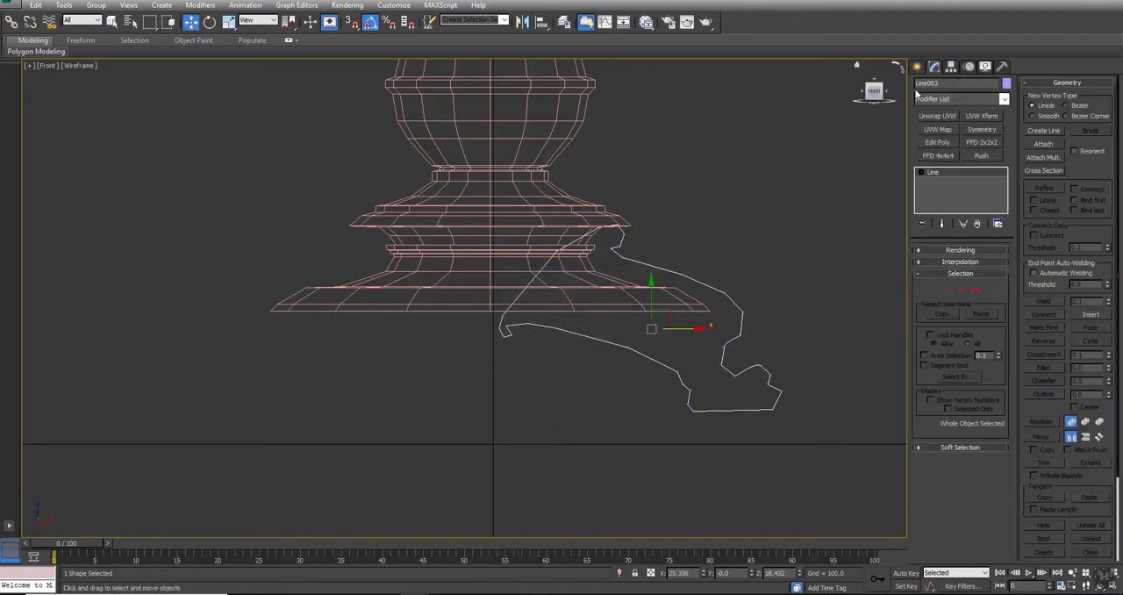
pyautogui.click(946, 289)
pyautogui.moveTo(521, 334); pyautogui.dragTo(503, 344)
pyautogui.press('Delete')
pyautogui.press('Delete')
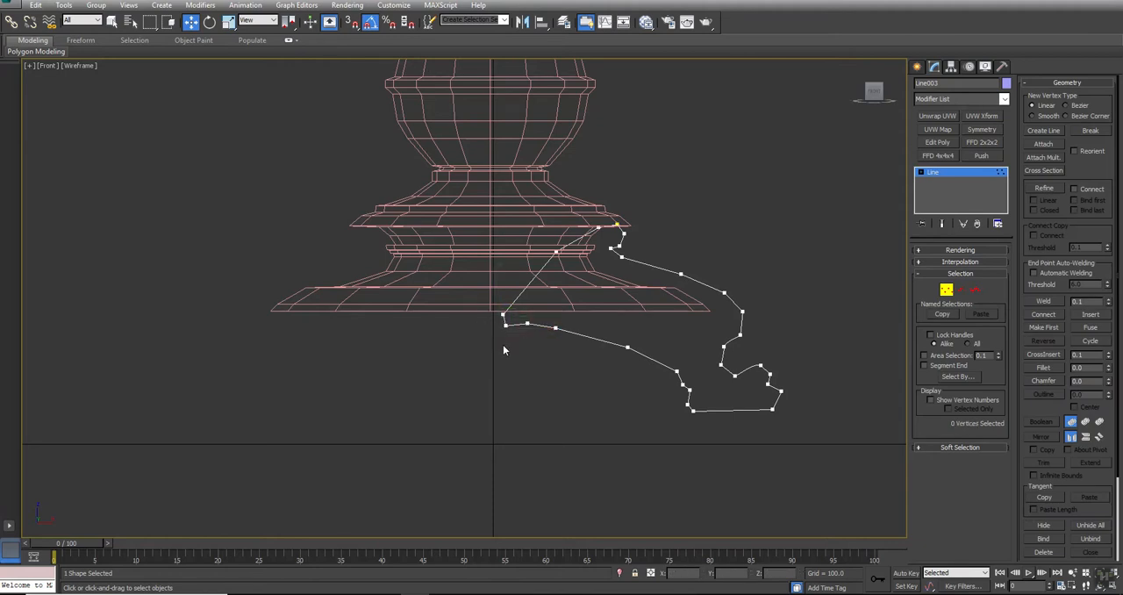
pyautogui.click(946, 289)
# Apply a Bevel modifier to the leg spline in the perspective view
pyautogui.hotkey('alt', 'w')
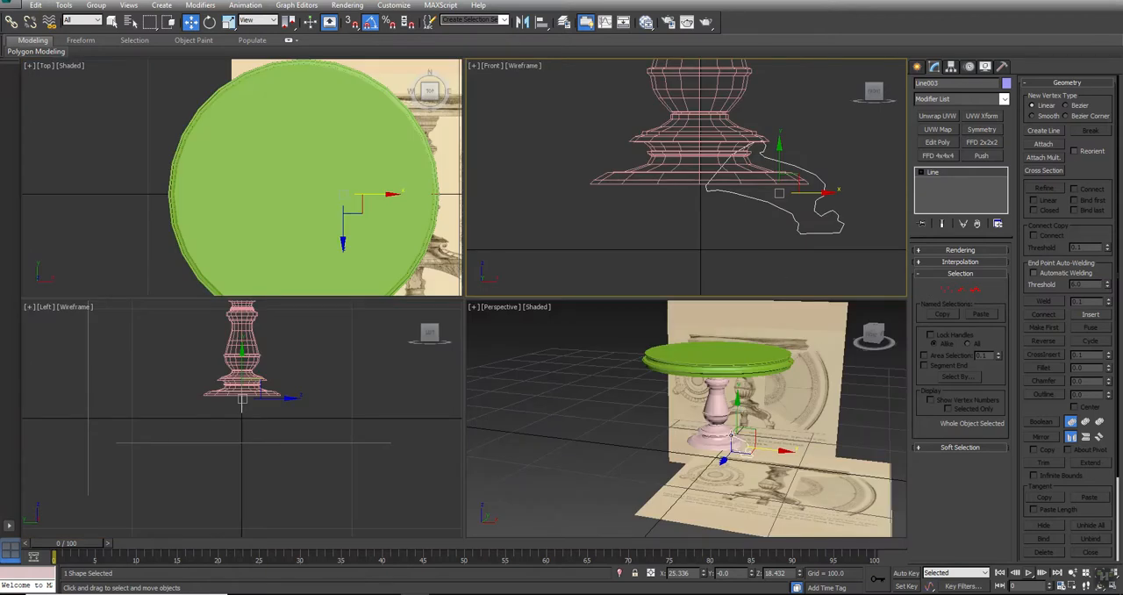
pyautogui.keyDown('alt'); pyautogui.moveTo(738, 409); pyautogui.dragTo(570, 355, button='middle'); pyautogui.keyUp('alt')
pyautogui.hotkey('alt', 'w')
pyautogui.scroll(5, 575, 348)
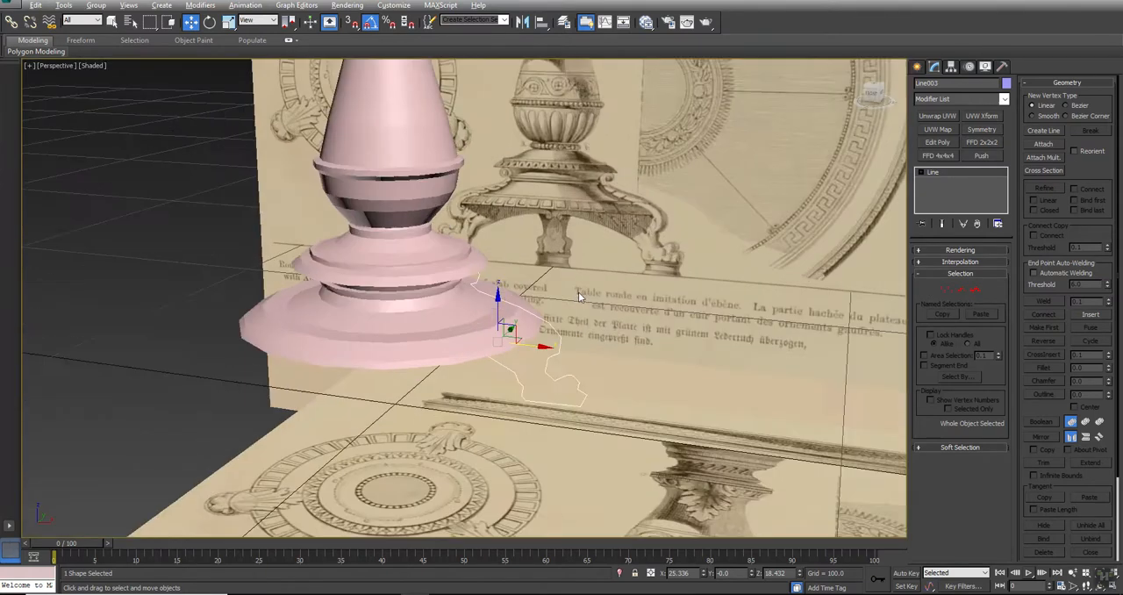
pyautogui.click(971, 99)
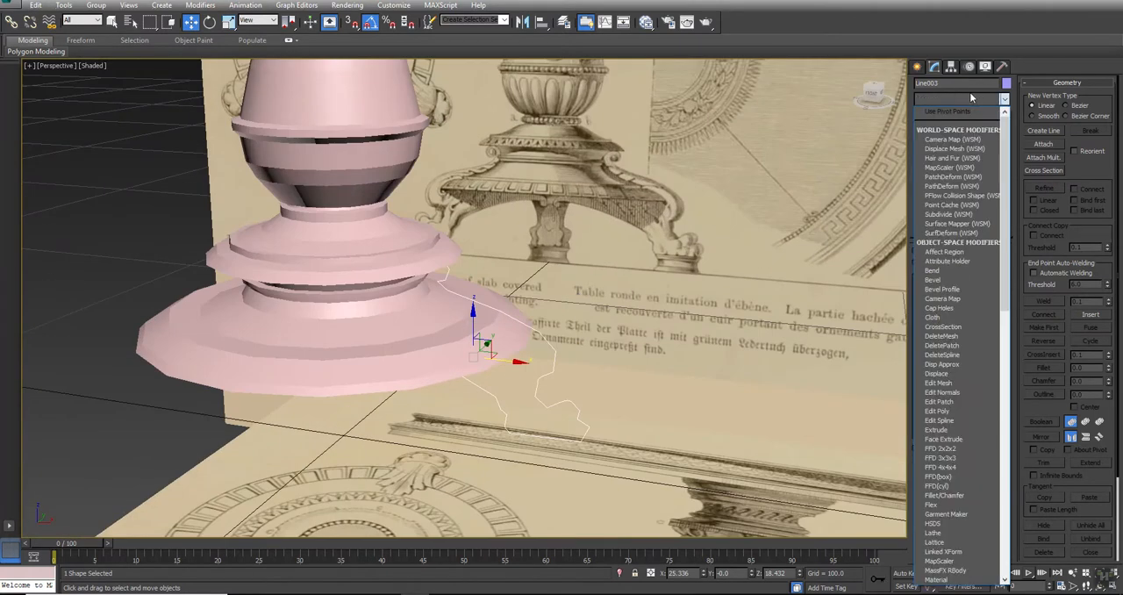
pyautogui.press('b')
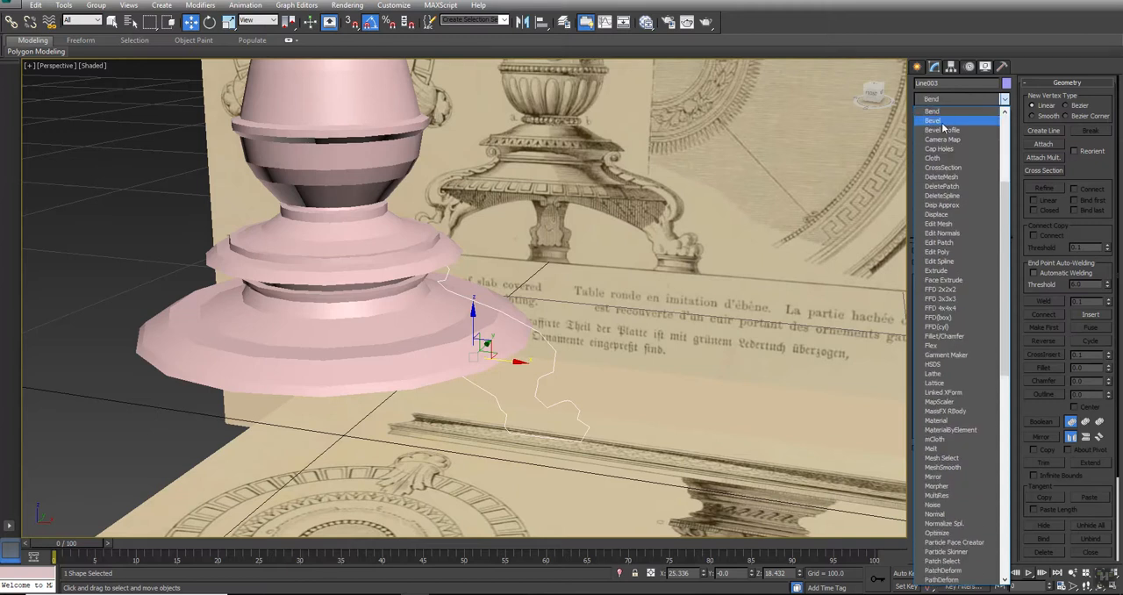
pyautogui.click(934, 120)
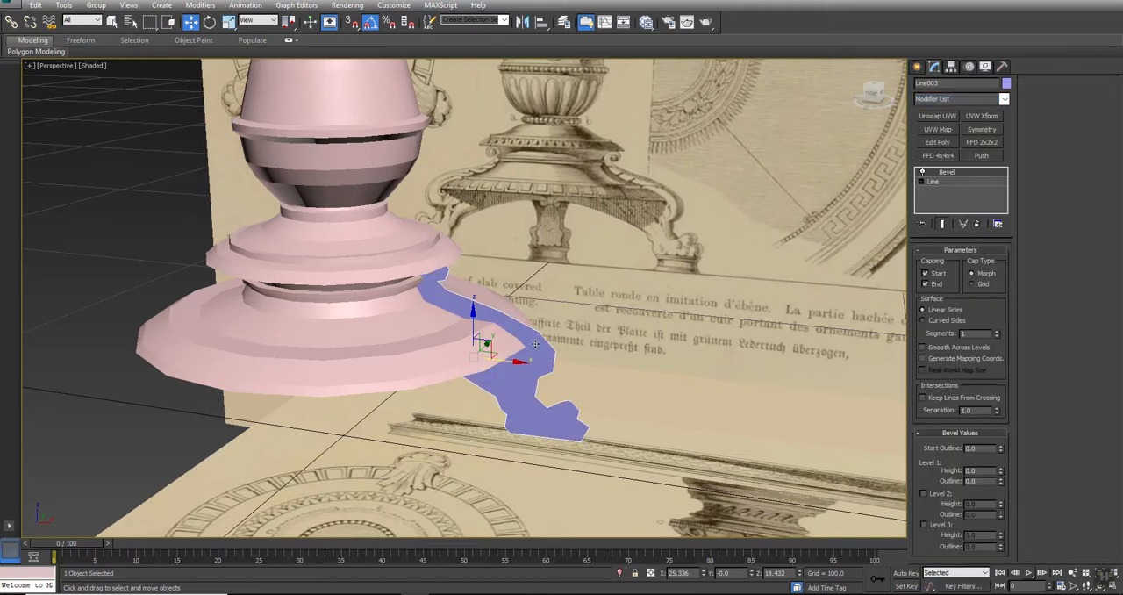
# Set the Bevel modifier's Level 1 height to 2
pyautogui.keyDown('alt'); pyautogui.moveTo(508, 337); pyautogui.dragTo(431, 342, button='middle'); pyautogui.keyUp('alt')
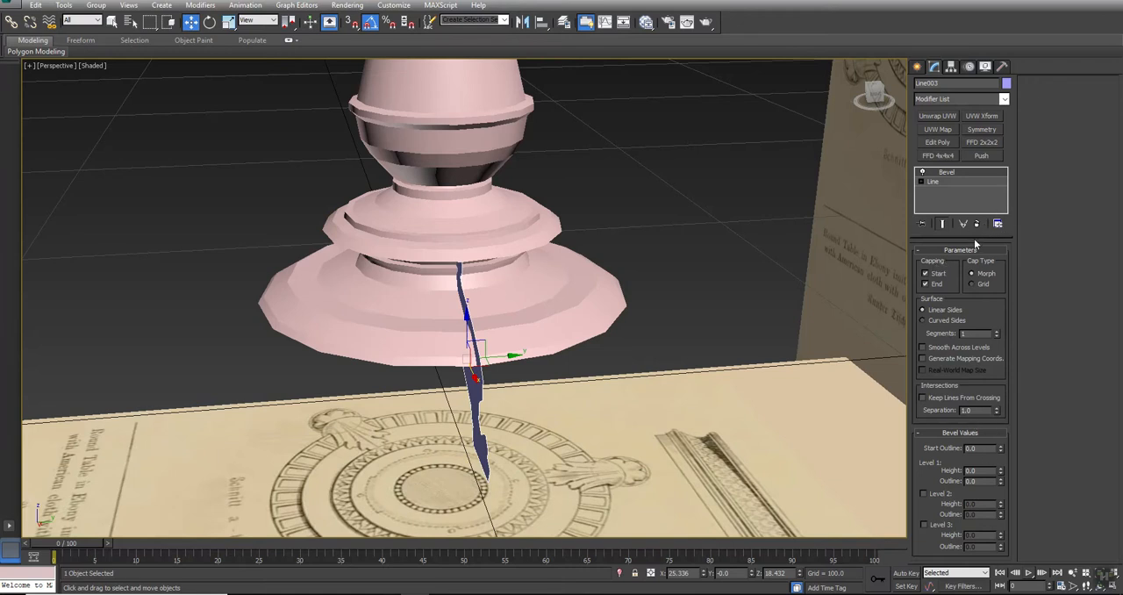
pyautogui.moveTo(973, 238); pyautogui.dragTo(974, 215)
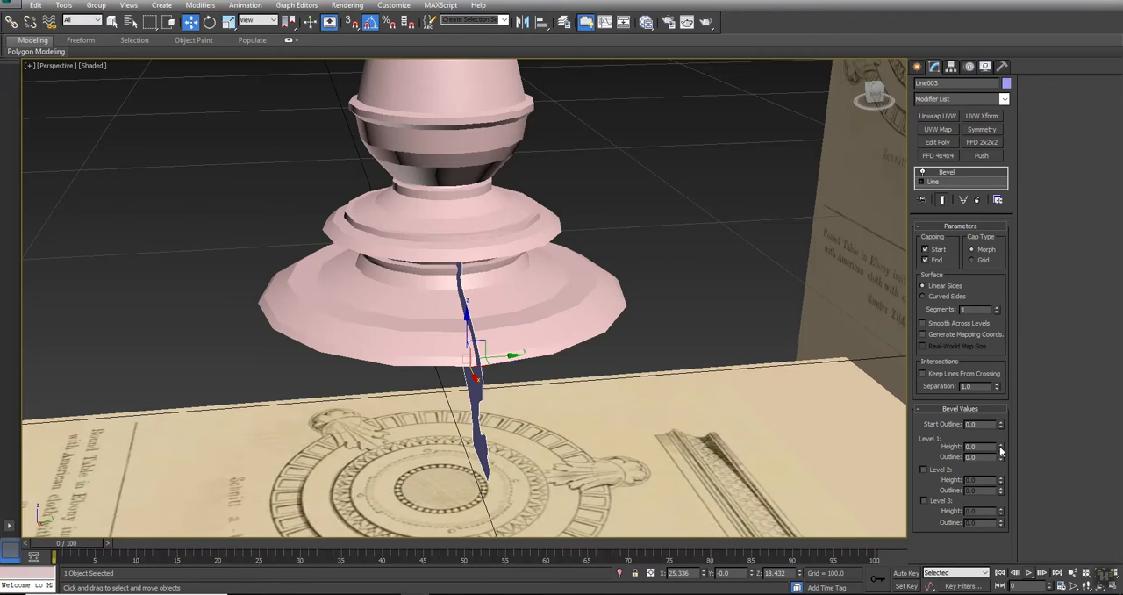
pyautogui.moveTo(1002, 449)
pyautogui.mouseDown()
pyautogui.moveTo(997, 388)
pyautogui.moveTo(999, 463)
pyautogui.moveTo(998, 444)
pyautogui.moveTo(998, 453)
pyautogui.mouseUp()
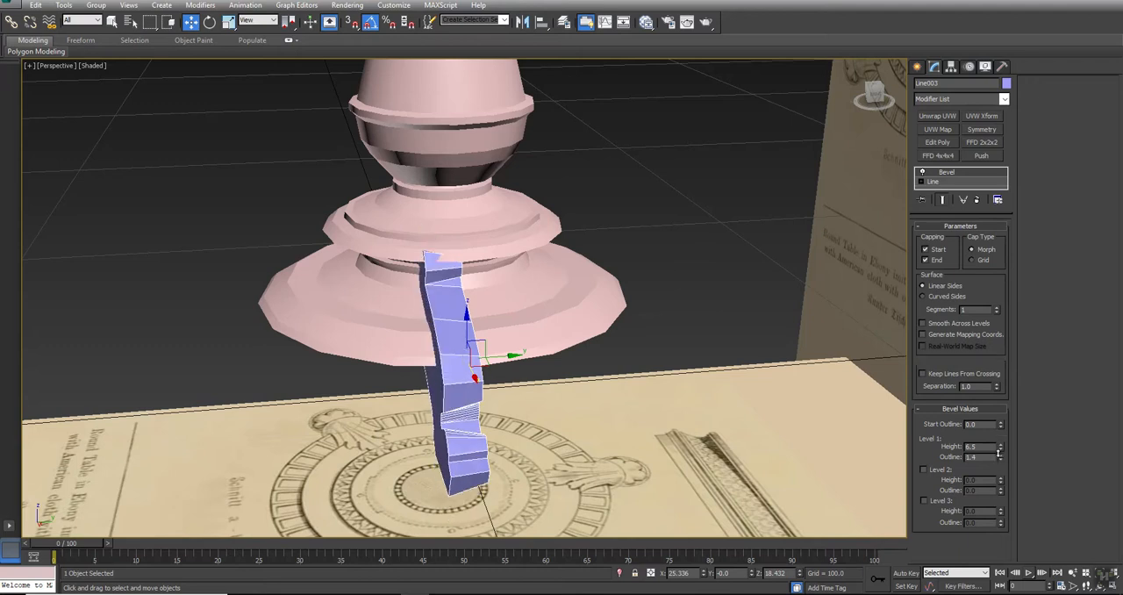
pyautogui.rightClick(999, 453)
pyautogui.hotkey('alt', 'w')
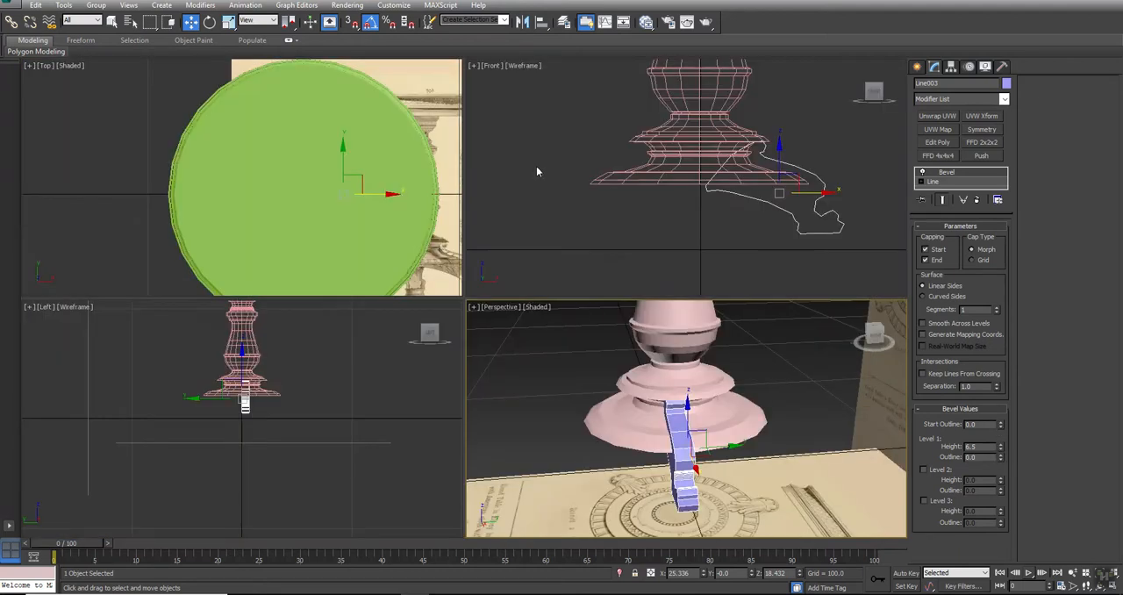
pyautogui.scroll(3, 684, 395)
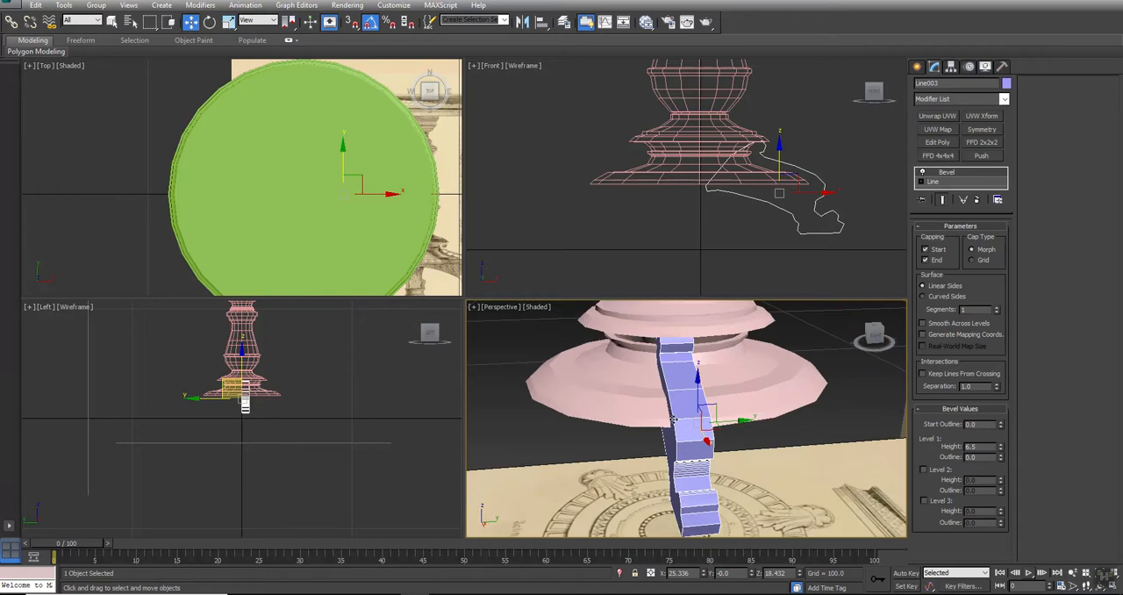
pyautogui.write('2')
pyautogui.press('Return')
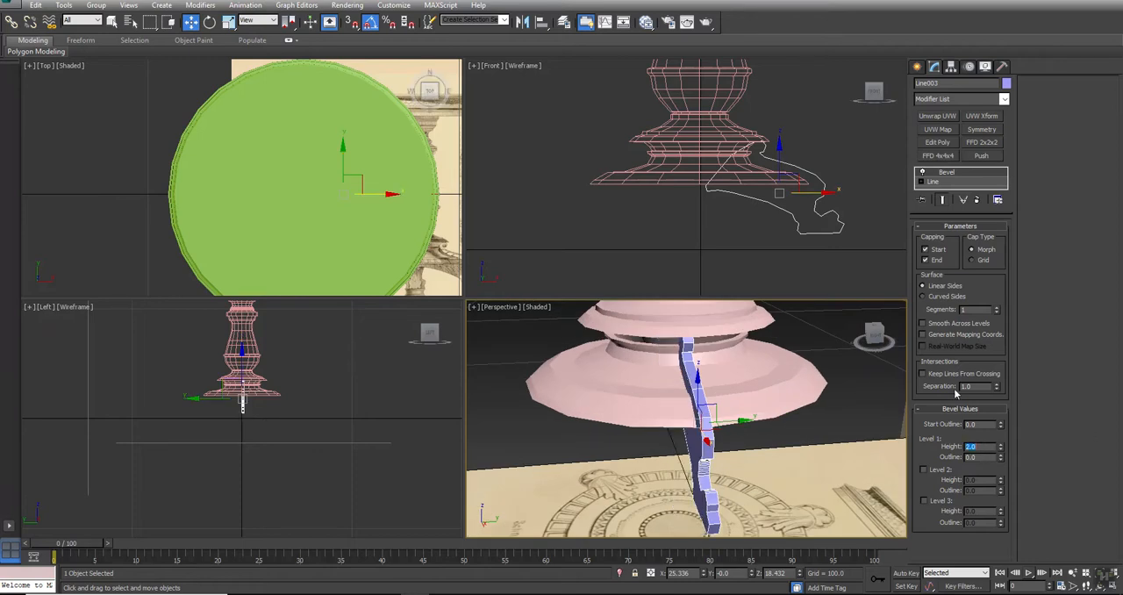
# Set the Level 1 outline to 1 and enable Level 2 with a height of 2
pyautogui.press('Tab')
pyautogui.click(924, 470)
pyautogui.write('1')
pyautogui.press('Return')
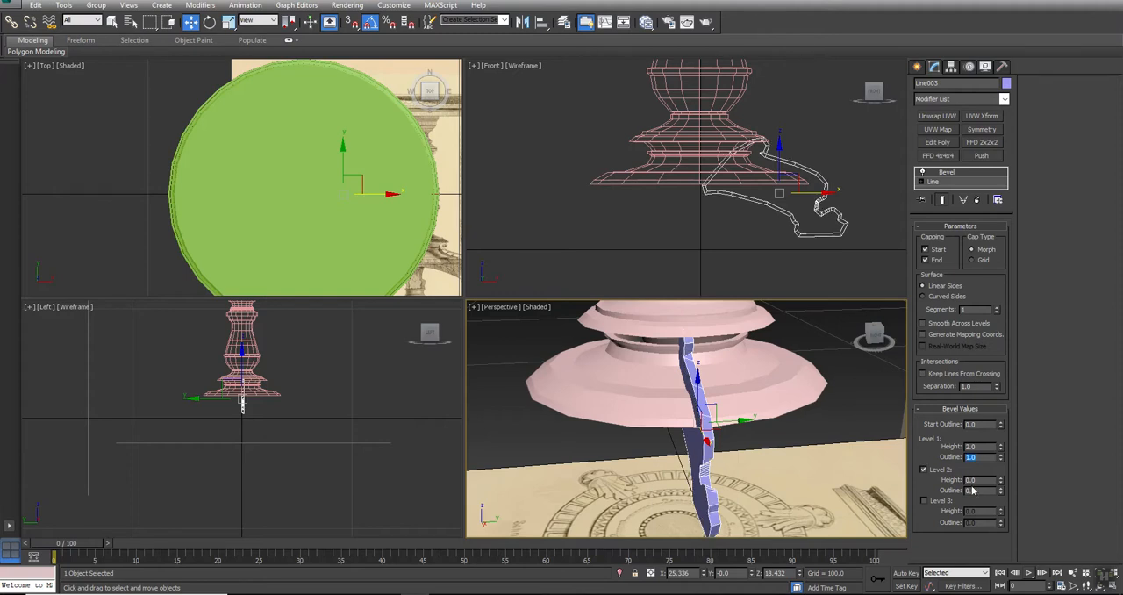
pyautogui.write('2')
pyautogui.press('Return')
pyautogui.scroll(2, 821, 502)
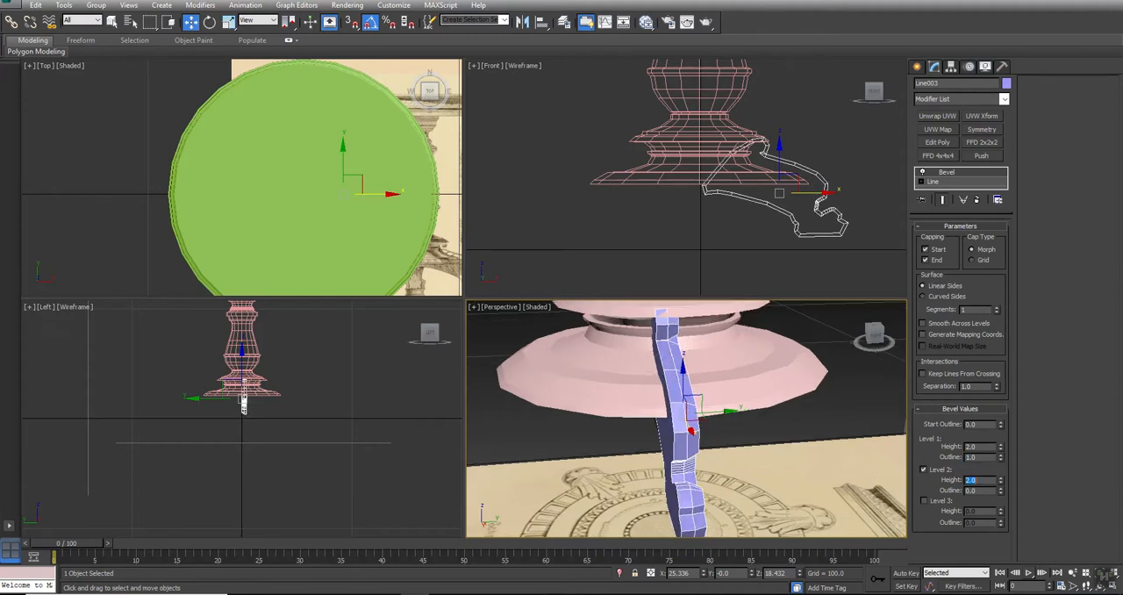
# Enable bevel Level 3 with a height of 2 and an outline of -2
pyautogui.click(923, 500)
pyautogui.doubleClick(980, 511)
pyautogui.write('3')
pyautogui.press('Return')
pyautogui.write('2')
pyautogui.press('Tab')
pyautogui.write('-')
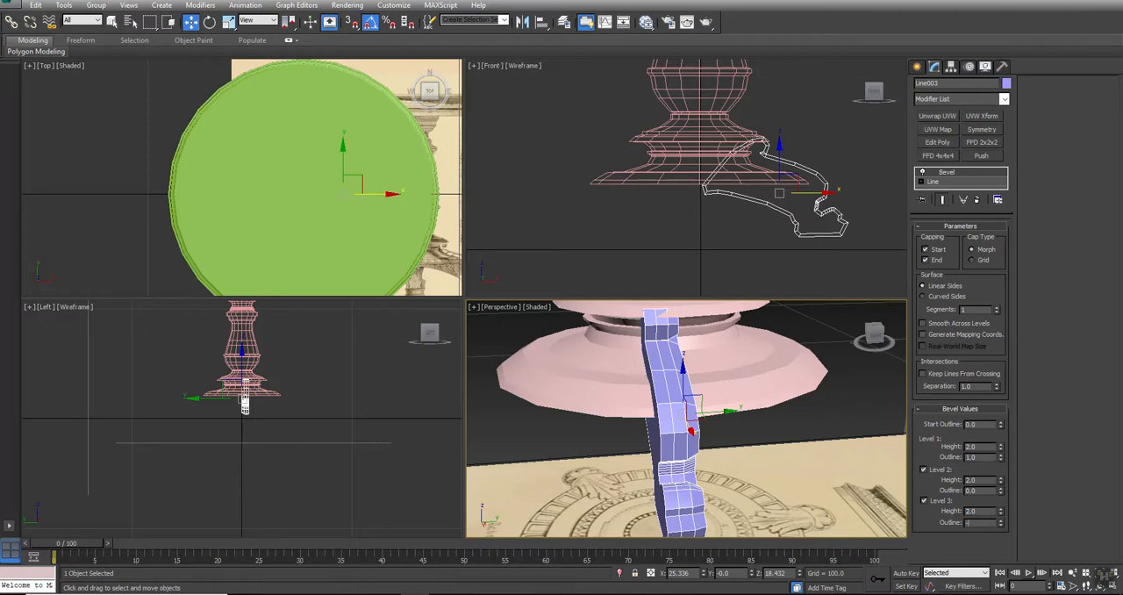
pyautogui.write('2')
pyautogui.press('Return')
pyautogui.moveTo(633, 399); pyautogui.dragTo(633, 390, button='middle')
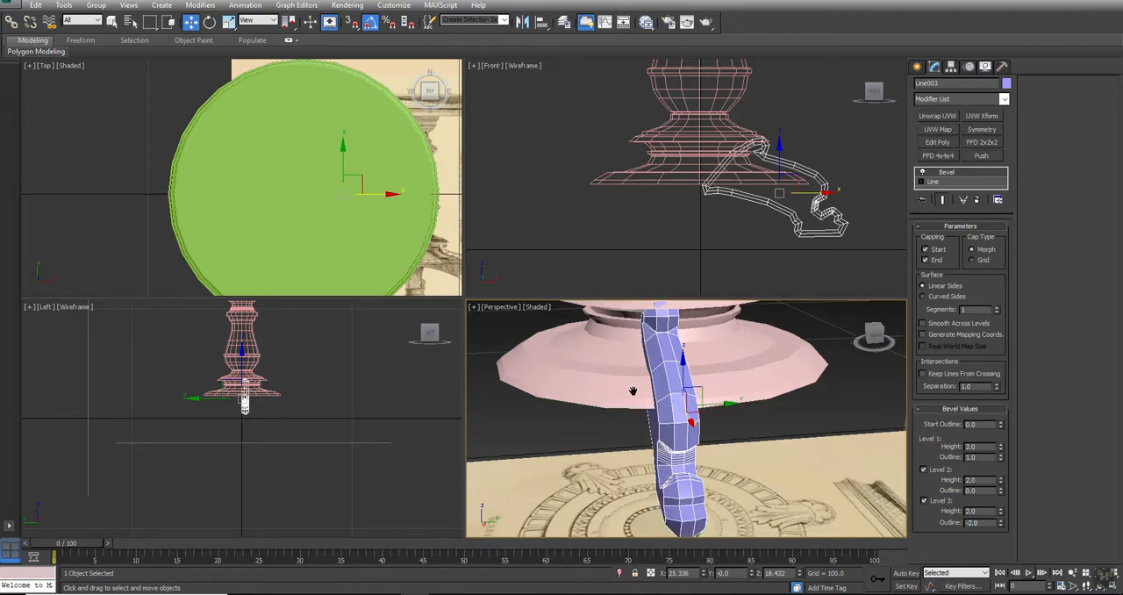
# Convert all vertices of the leg's underlying line to Corner type
pyautogui.hotkey('alt', 'w')
pyautogui.hotkey('ctrl', 'r')
pyautogui.moveTo(452, 326); pyautogui.dragTo(514, 271)
pyautogui.press('w')
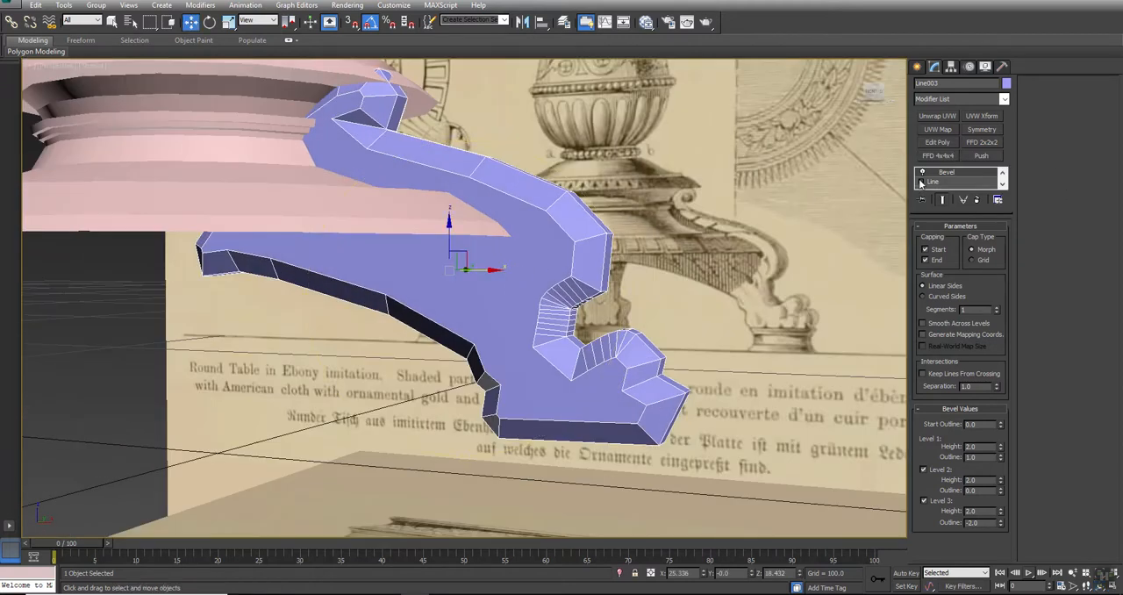
pyautogui.moveTo(950, 213); pyautogui.dragTo(951, 311)
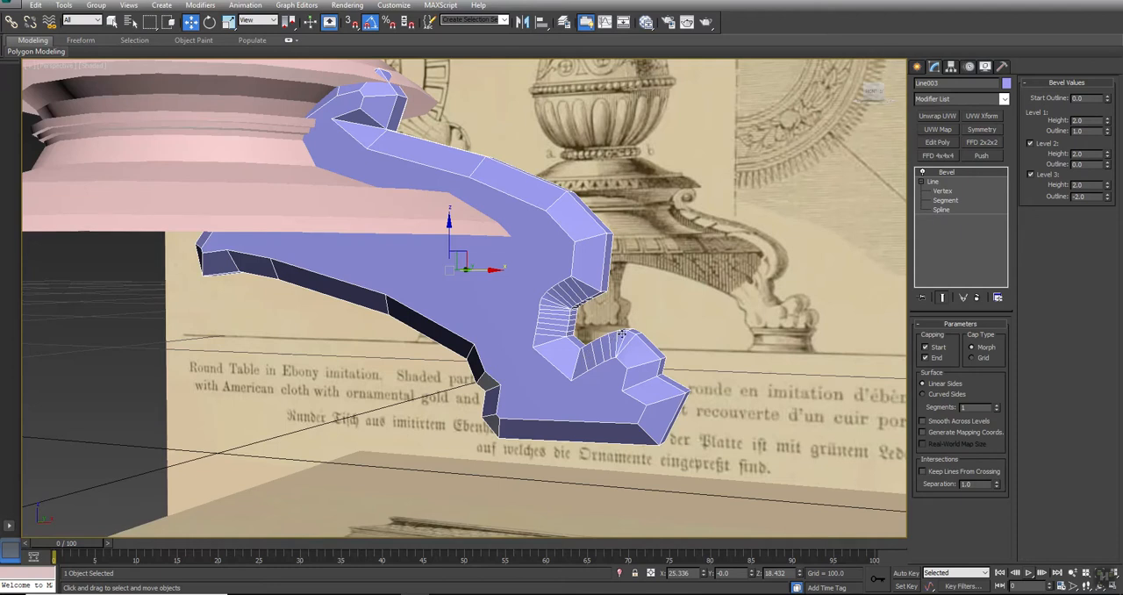
pyautogui.click(939, 191)
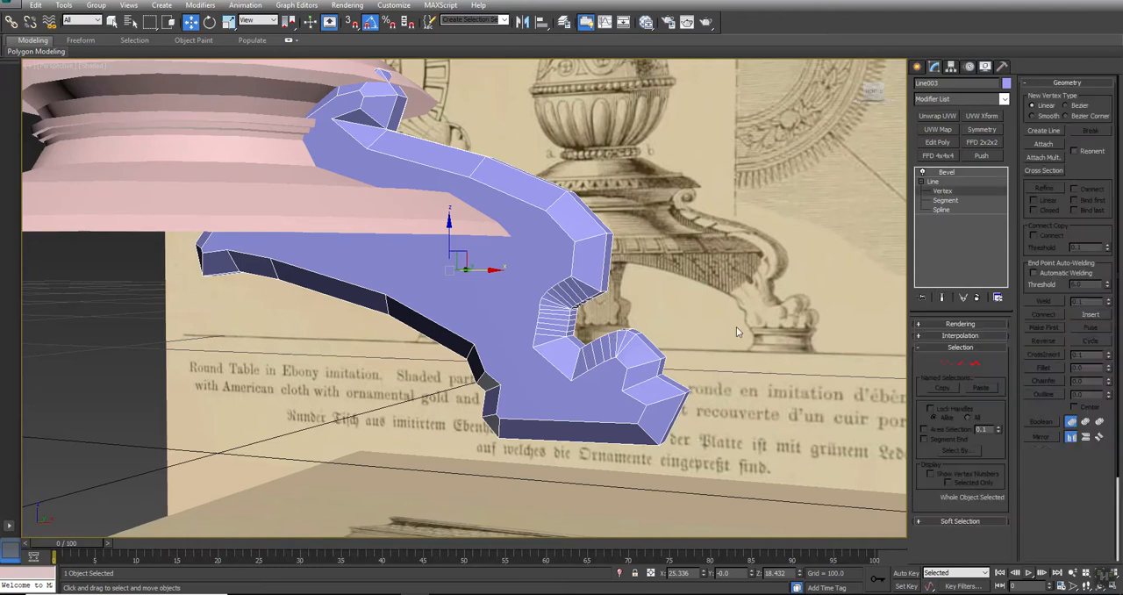
pyautogui.press('z')
pyautogui.moveTo(741, 478); pyautogui.dragTo(79, 24)
pyautogui.click(644, 349)
pyautogui.click(584, 316)
pyautogui.rightClick(581, 315)
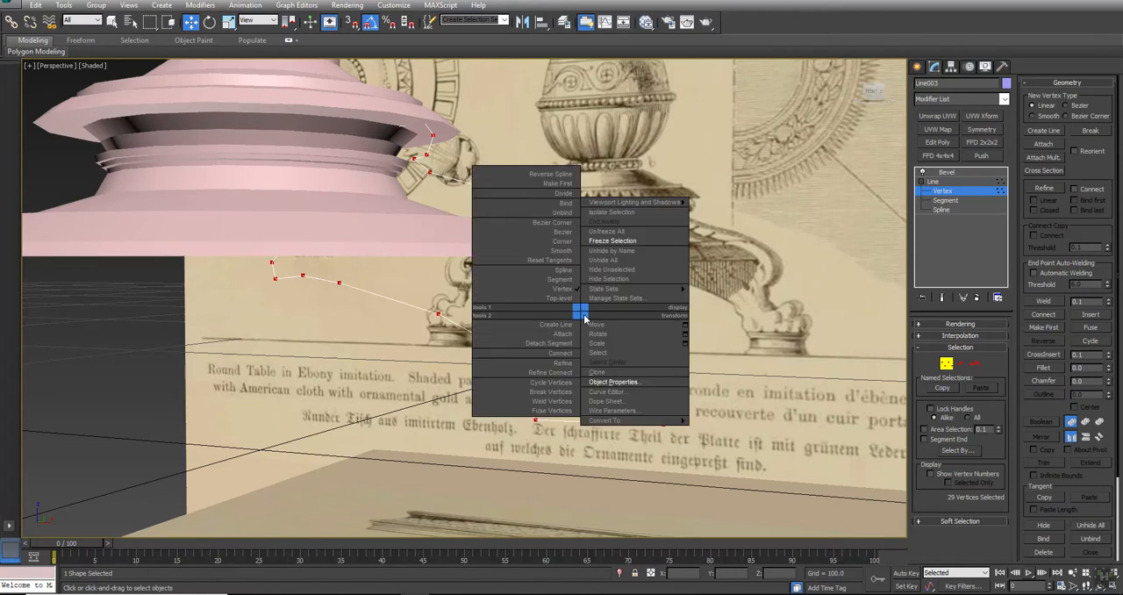
pyautogui.click(566, 245)
pyautogui.click(739, 283)
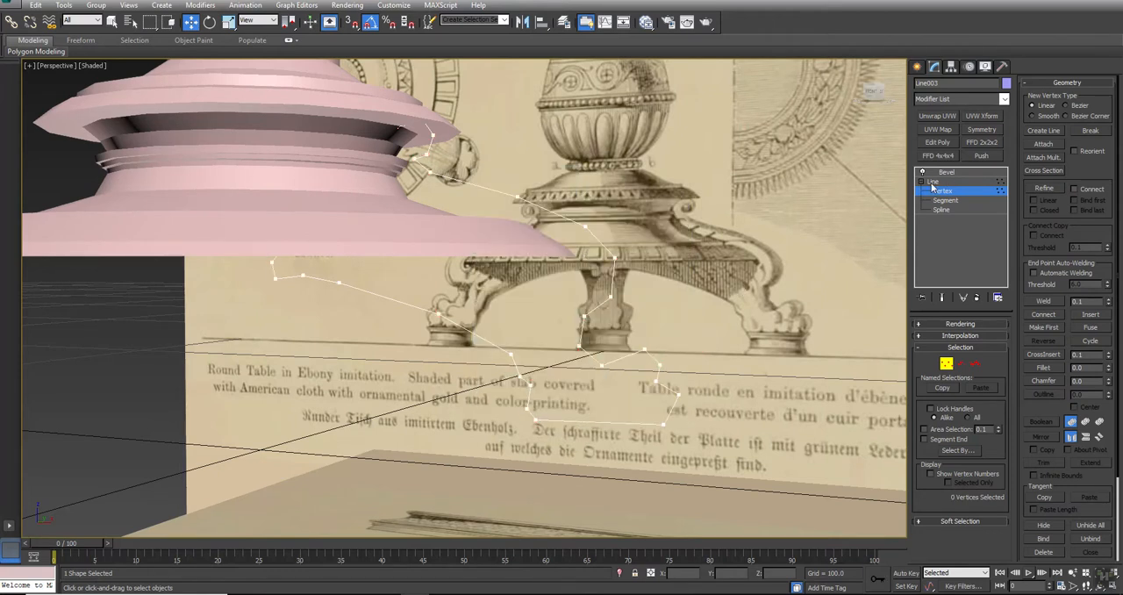
pyautogui.click(932, 182)
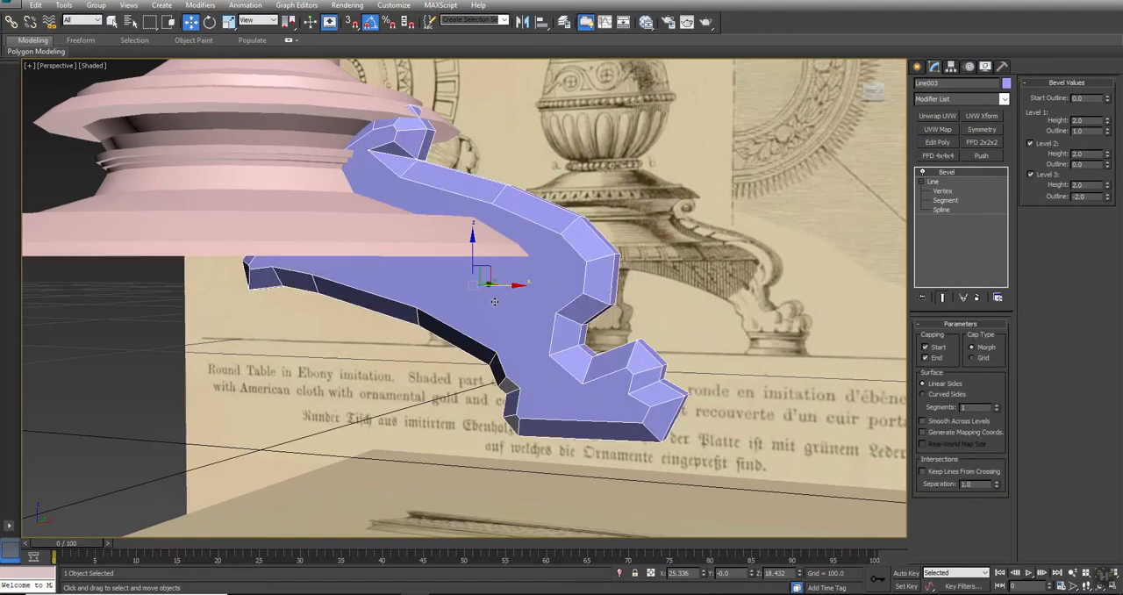
# Show the front view shaded and set the bevel's start outline to -1 to fit the leg to the reference drawing
pyautogui.moveTo(428, 338)
pyautogui.keyDown('alt'); pyautogui.mouseDown(button='middle')
pyautogui.moveTo(471, 332)
pyautogui.moveTo(450, 334)
pyautogui.mouseUp(button='middle'); pyautogui.keyUp('alt')
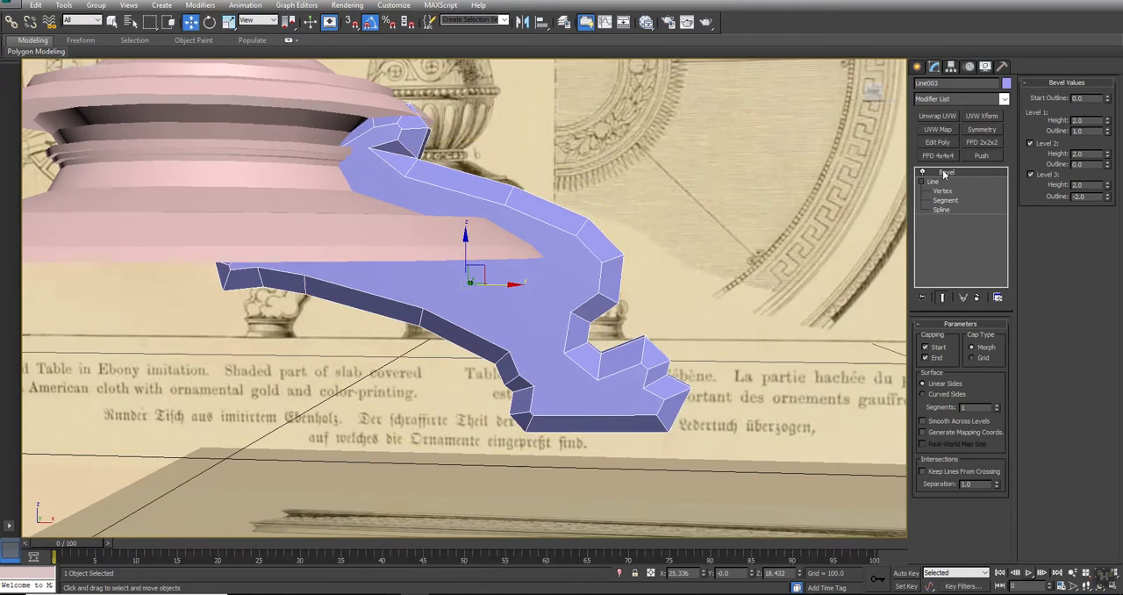
pyautogui.moveTo(1108, 103); pyautogui.dragTo(1104, 103)
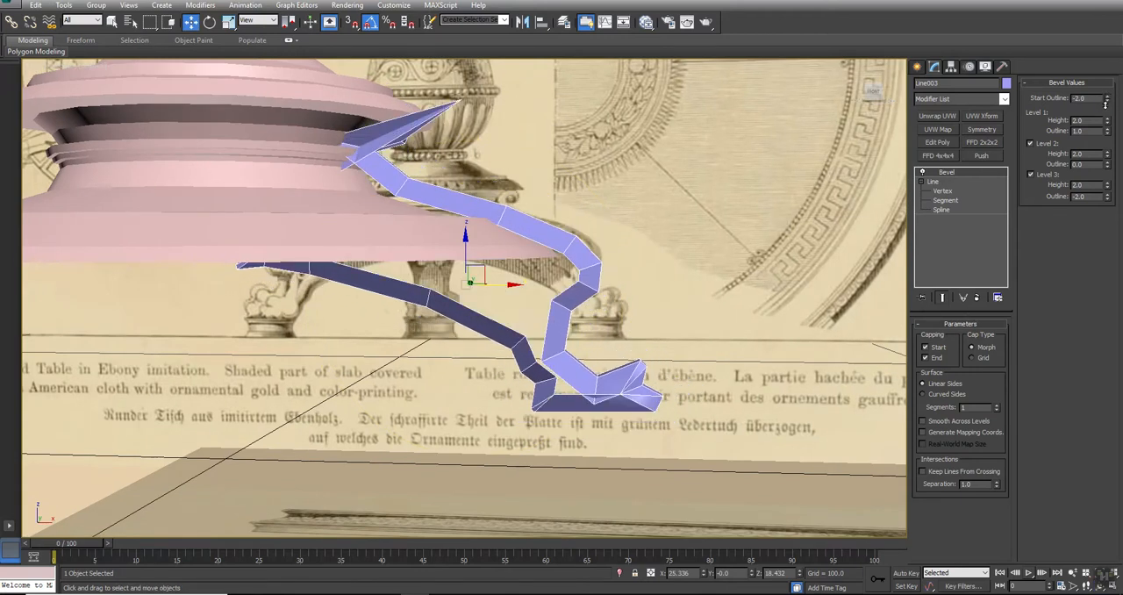
pyautogui.hotkey('alt', 'w')
pyautogui.moveTo(723, 222); pyautogui.dragTo(698, 220, button='middle')
pyautogui.press('F3')
pyautogui.scroll(4, 733, 225)
pyautogui.moveTo(873, 186); pyautogui.dragTo(781, 201, button='middle')
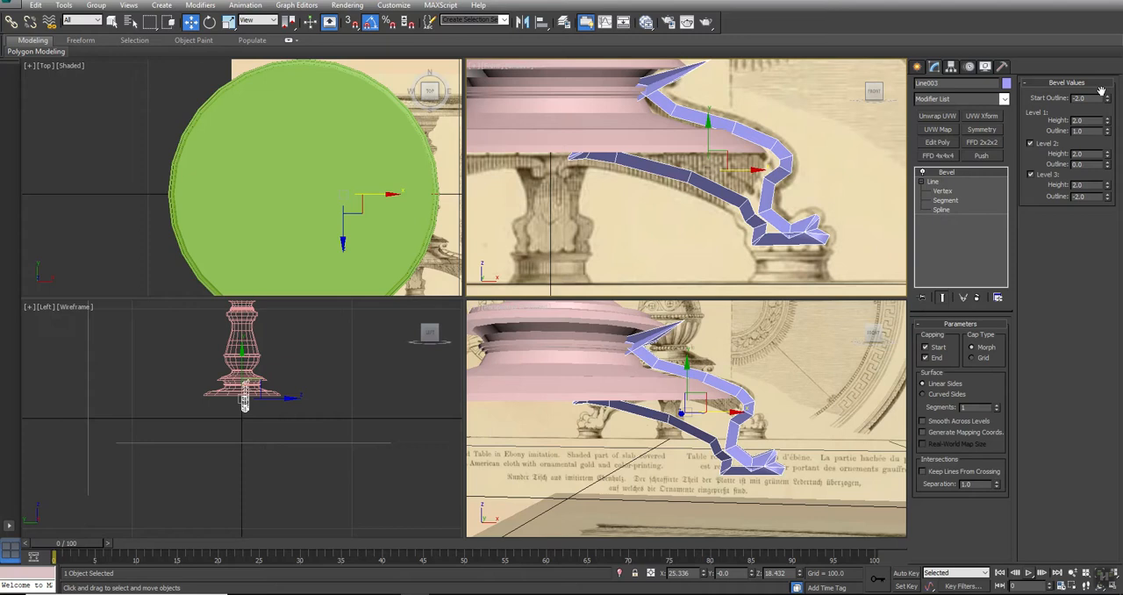
pyautogui.moveTo(1106, 100); pyautogui.dragTo(1106, 99)
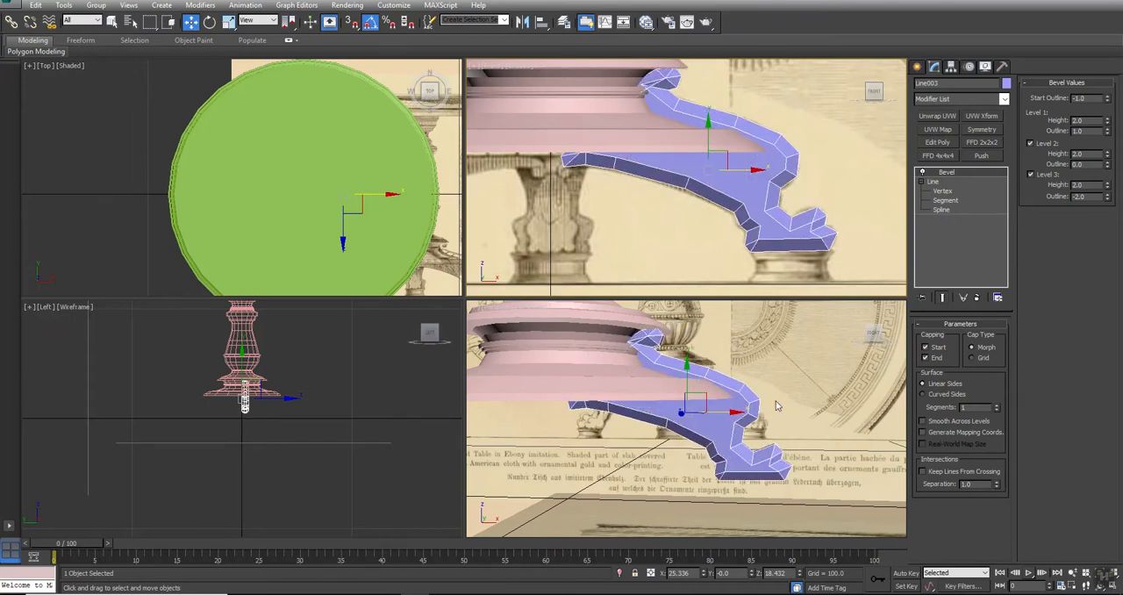
# Remove the outer scroll vertices at the upper end of the leg's line and show the front view in wireframe
pyautogui.scroll(6, 693, 176)
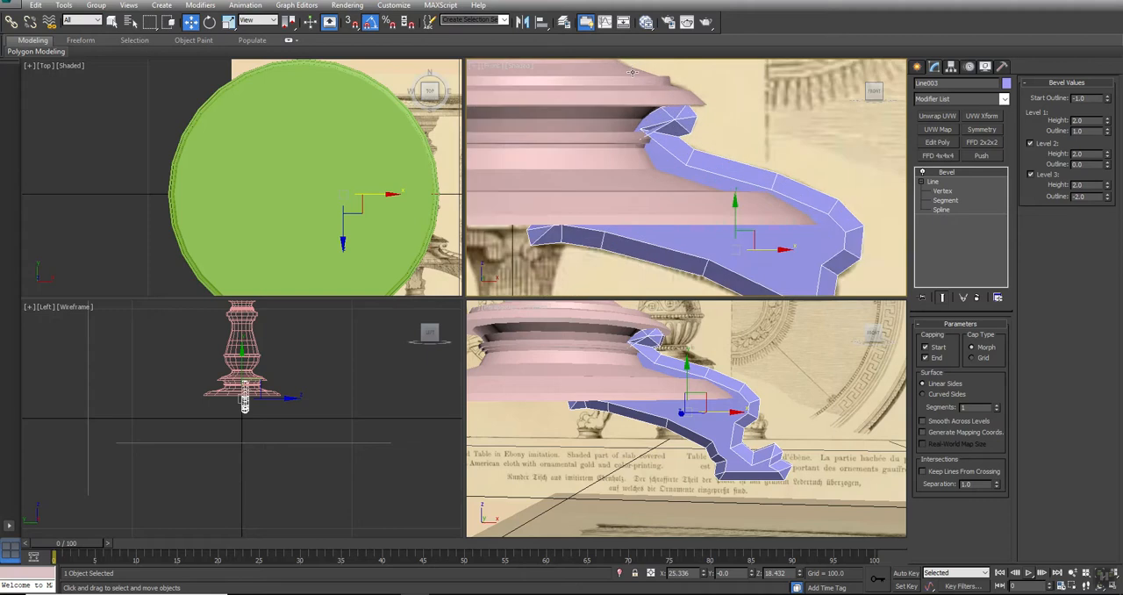
pyautogui.click(943, 192)
pyautogui.moveTo(704, 184); pyautogui.dragTo(709, 176)
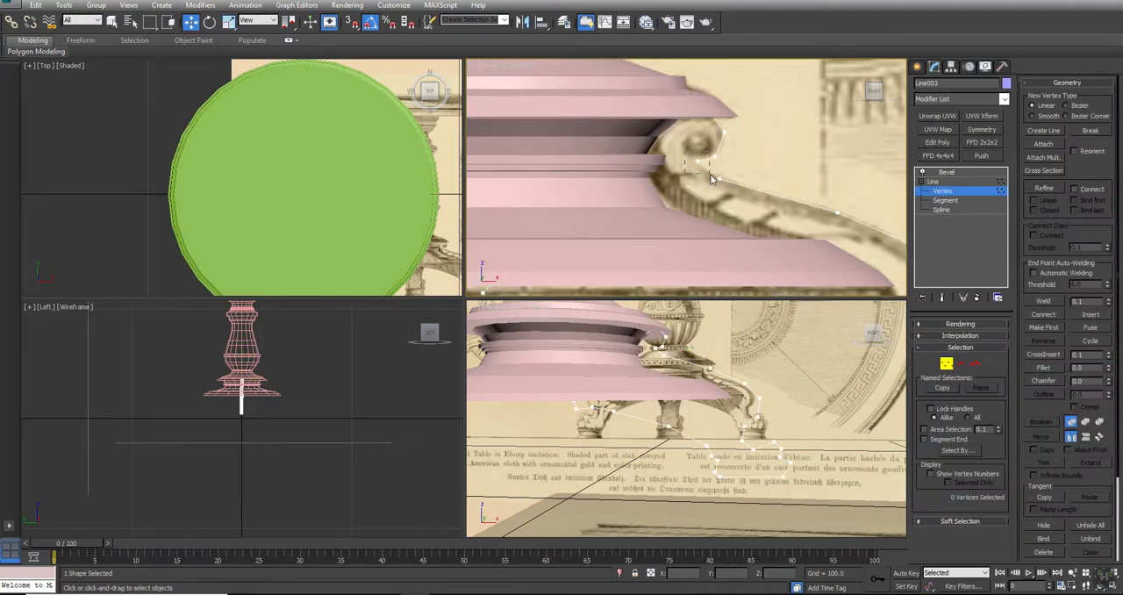
pyautogui.moveTo(750, 106); pyautogui.dragTo(708, 165)
pyautogui.moveTo(753, 89); pyautogui.dragTo(619, 133)
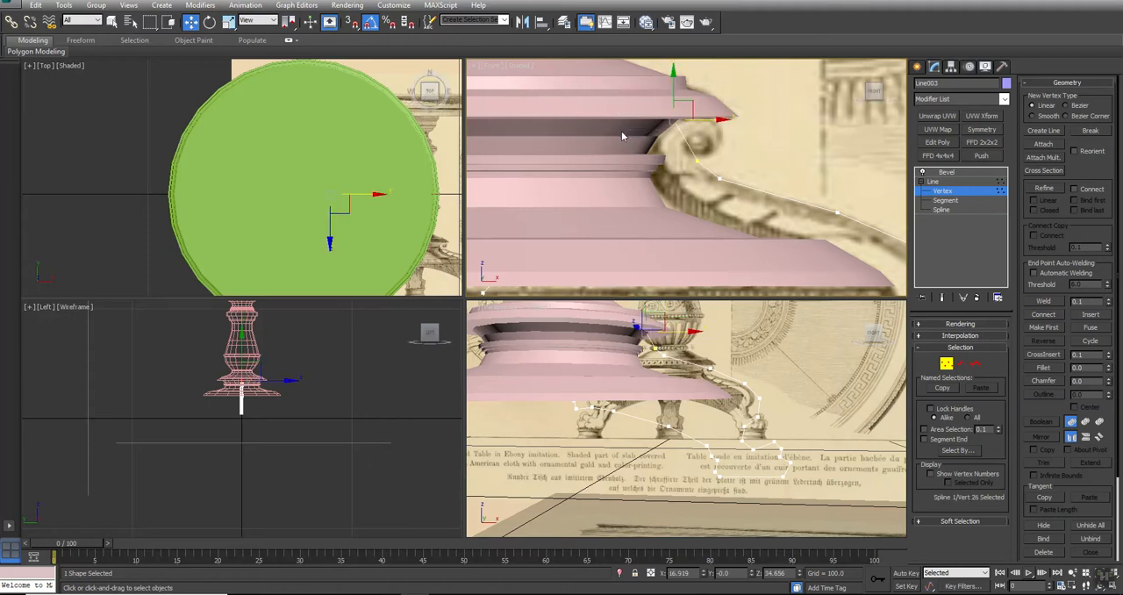
pyautogui.press('F3')
pyautogui.moveTo(668, 137); pyautogui.dragTo(702, 138, button='middle')
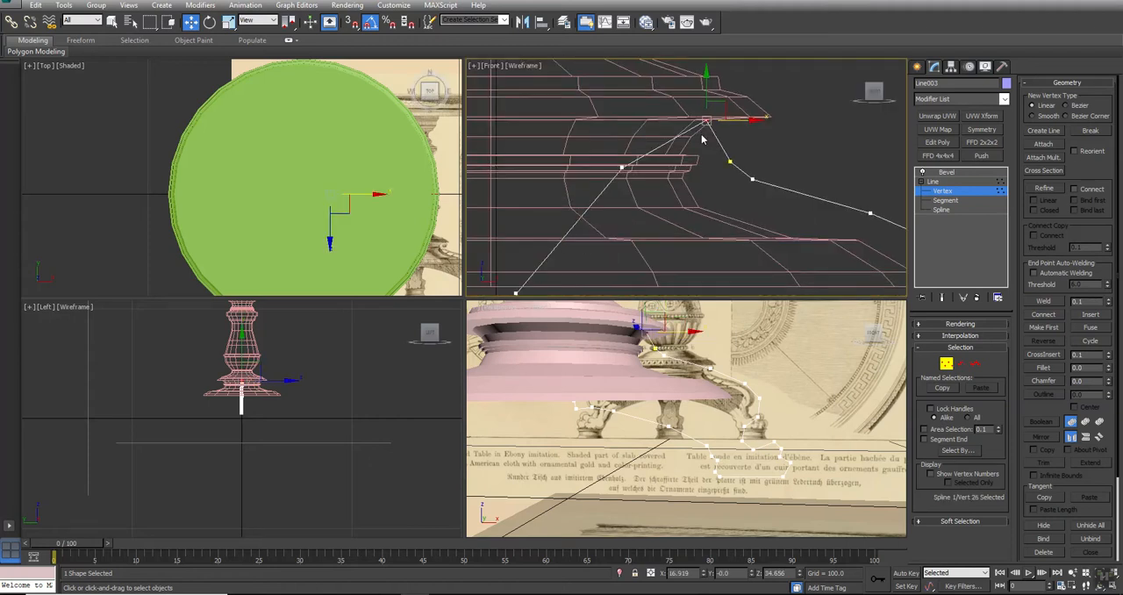
# Move the next inner vertex up beneath the pedestal's ledge and delete the extra vertex at the leg's lower inner corner
pyautogui.click(622, 169)
pyautogui.moveTo(635, 148); pyautogui.dragTo(600, 100)
pyautogui.scroll(-4, 699, 175)
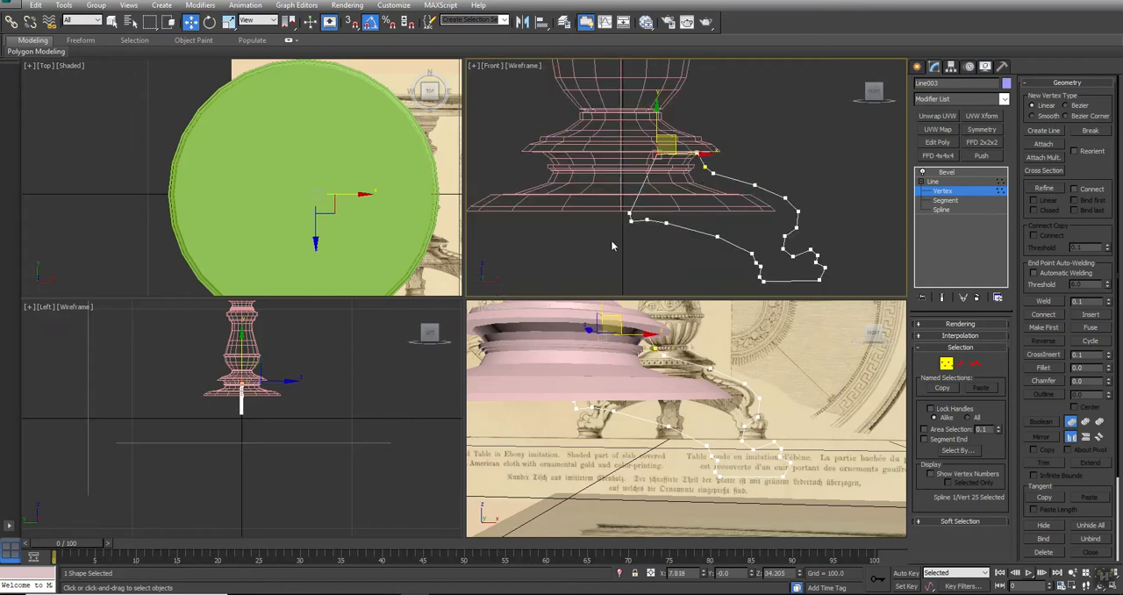
pyautogui.click(630, 215)
pyautogui.click(636, 241)
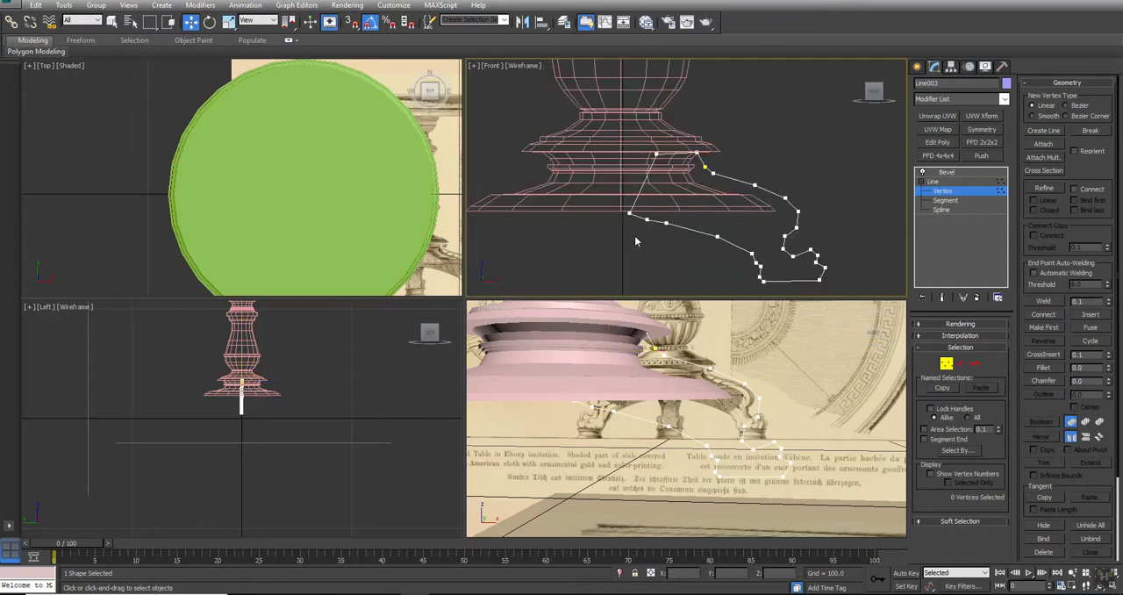
# Return to the leg's Bevel modifier and examine the reshaped leg in the perspective view
pyautogui.click(933, 181)
pyautogui.click(946, 172)
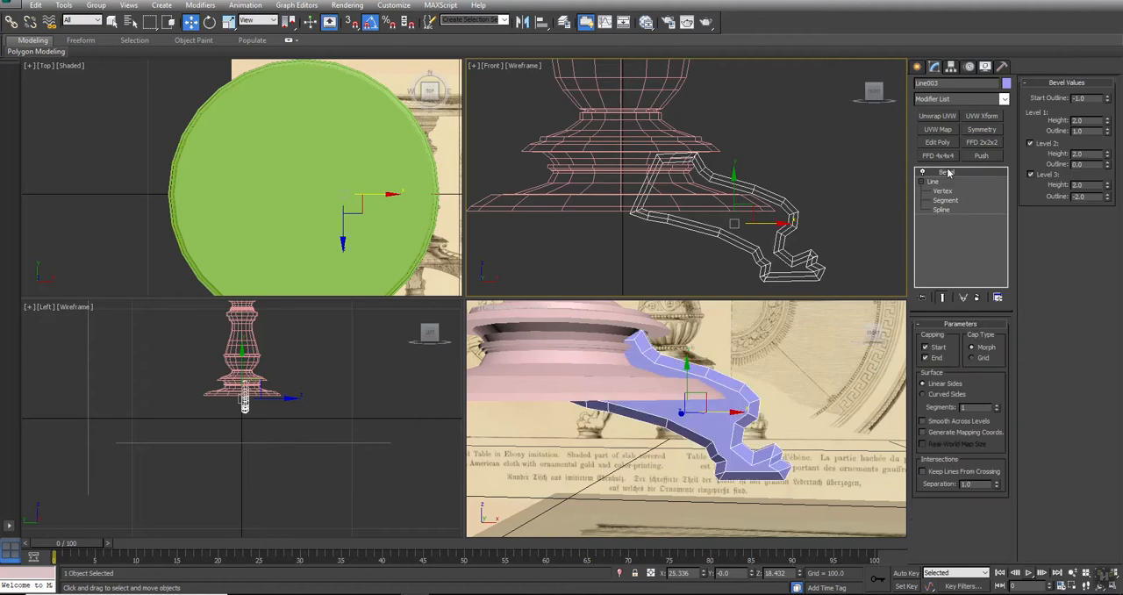
pyautogui.moveTo(780, 487); pyautogui.dragTo(778, 423, button='middle')
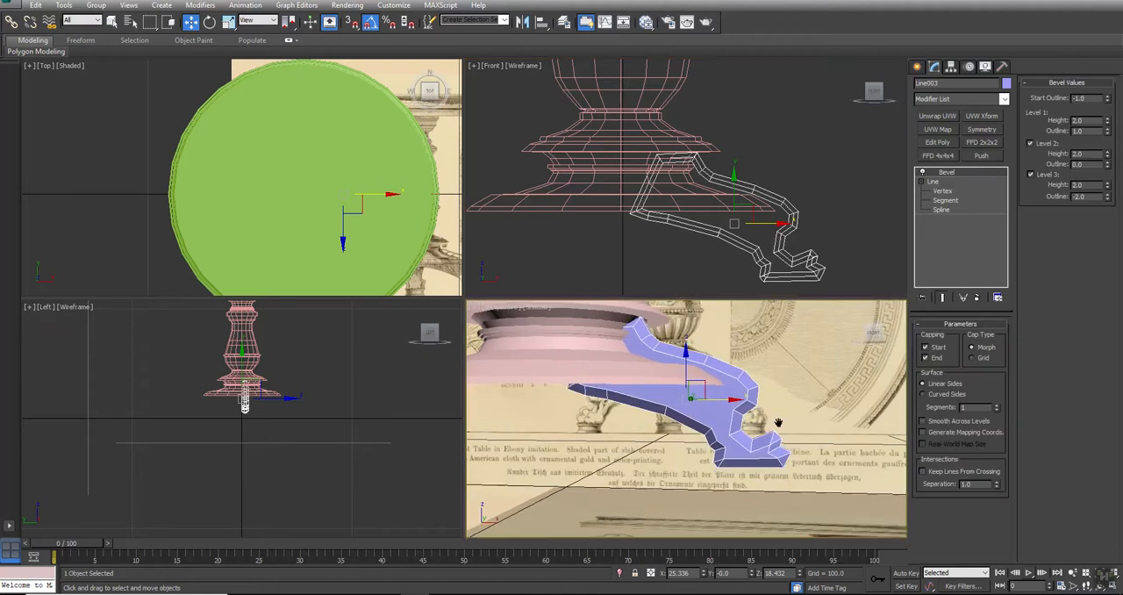
pyautogui.scroll(-5, 776, 427)
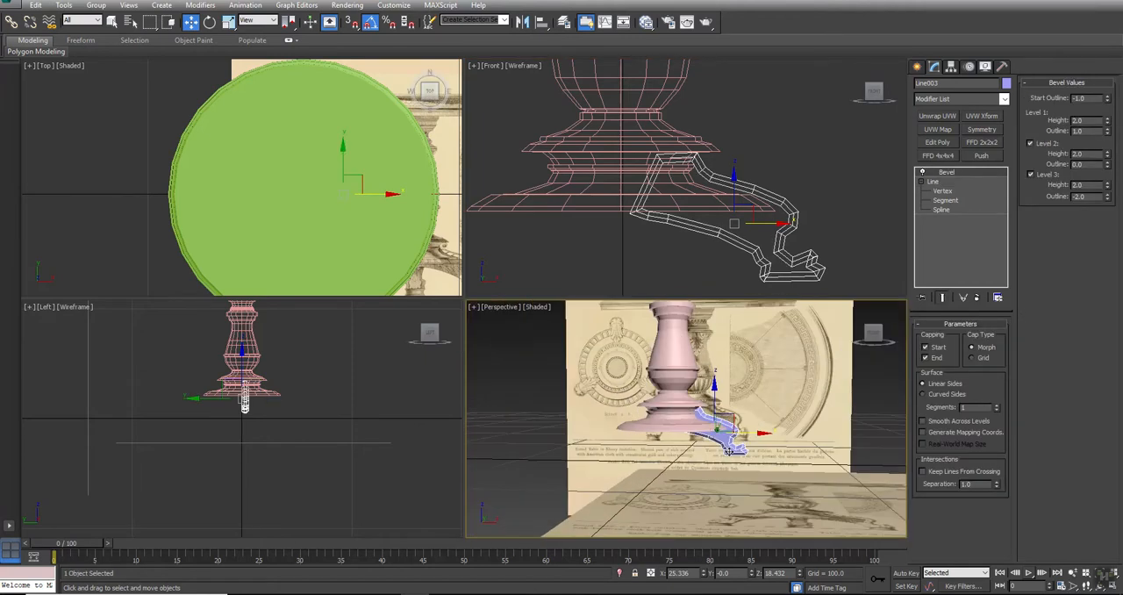
# Hide the round tabletop and frame the pedestal base and leg in the top view
pyautogui.click(264, 127)
pyautogui.rightClick(263, 121)
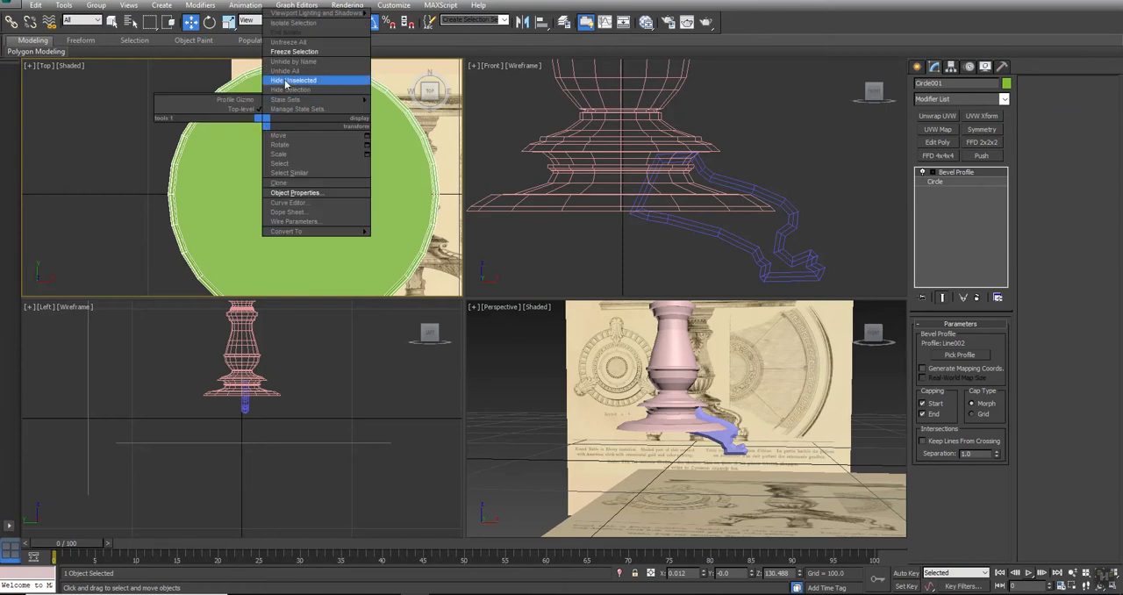
pyautogui.click(277, 88)
pyautogui.moveTo(369, 194); pyautogui.dragTo(365, 166, button='middle')
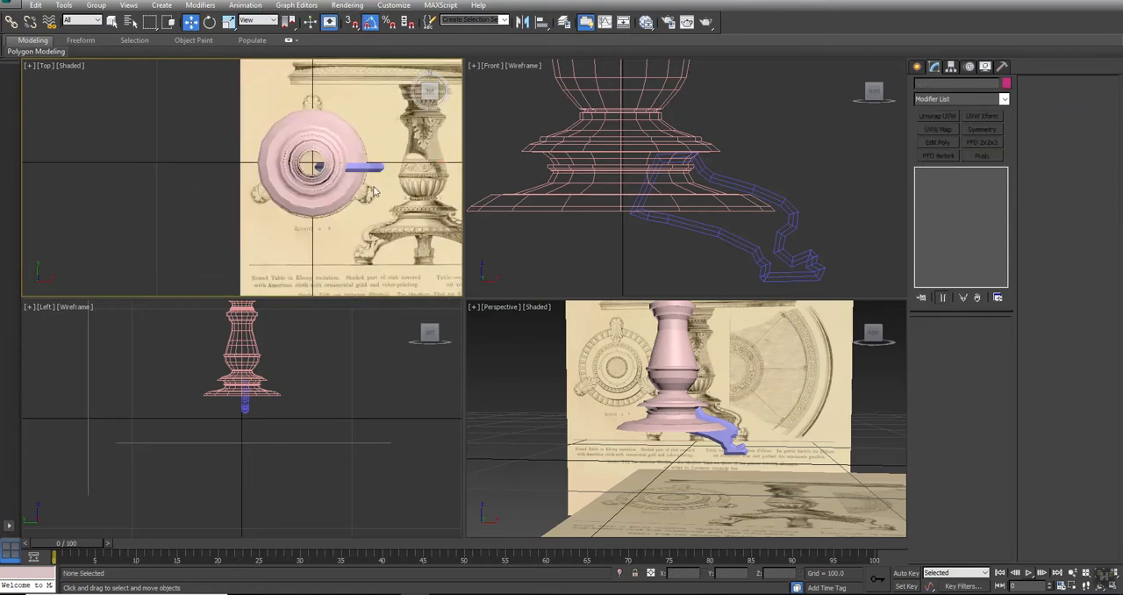
# Maximize the top view and hide the pedestal, leaving the leg over the reference plan
pyautogui.click(365, 167)
pyautogui.hotkey('alt', 'w')
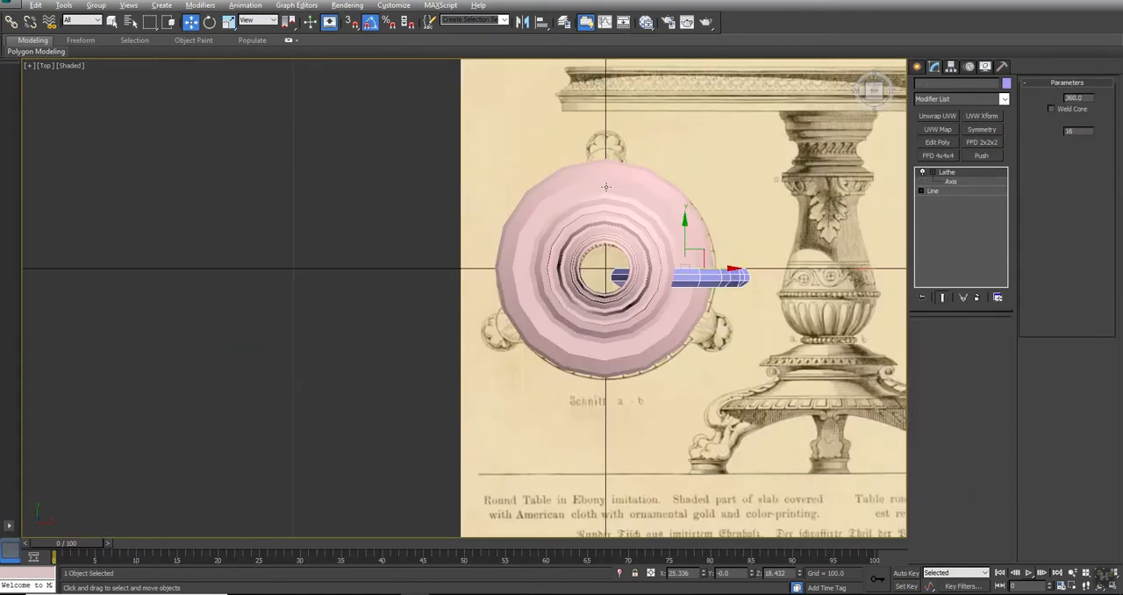
pyautogui.rightClick(605, 188)
pyautogui.click(631, 151)
pyautogui.moveTo(645, 279); pyautogui.dragTo(519, 220, button='middle')
pyautogui.click(523, 195)
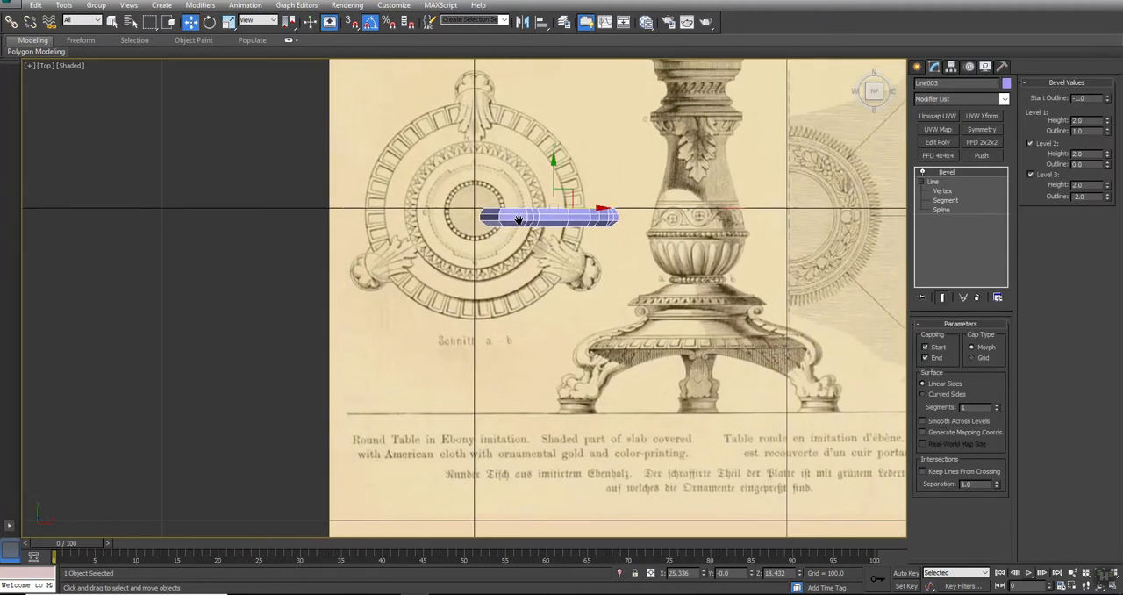
pyautogui.click(931, 181)
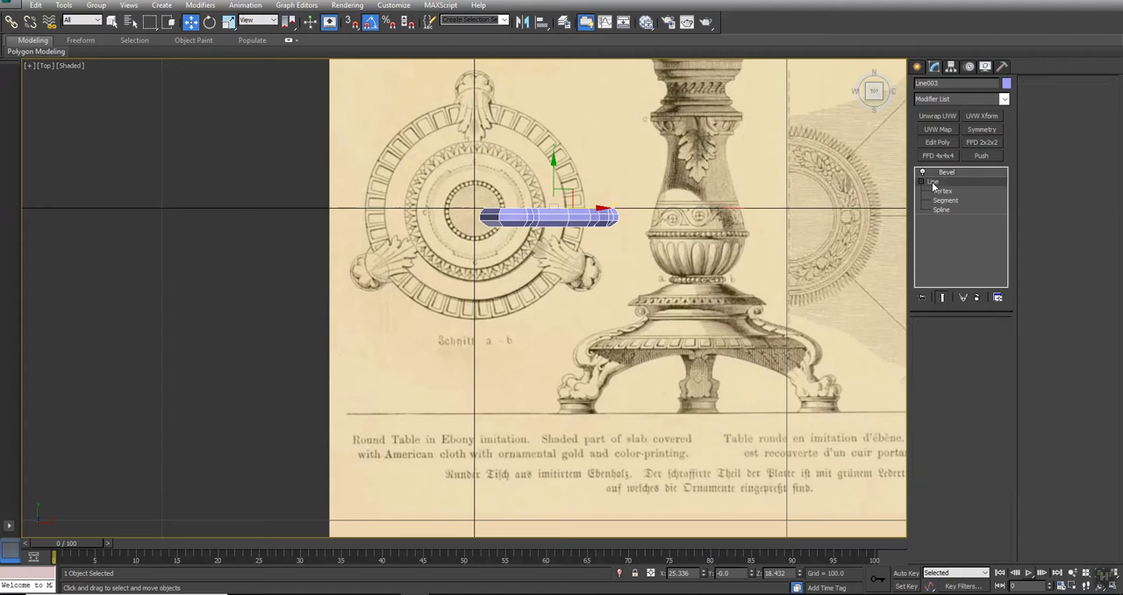
pyautogui.click(945, 173)
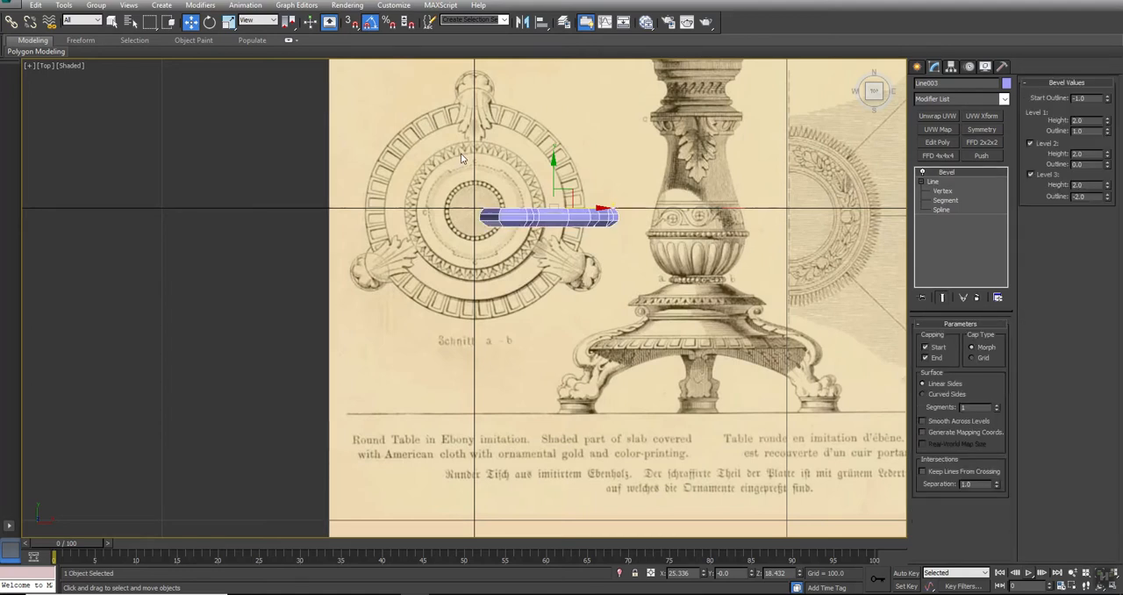
pyautogui.click(951, 67)
pyautogui.click(933, 67)
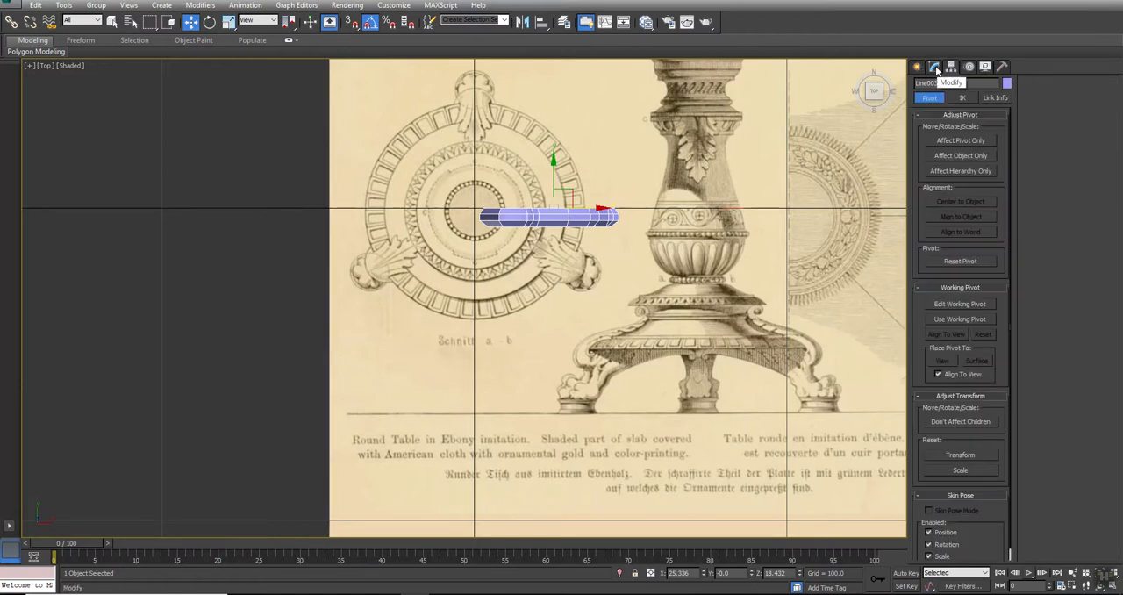
# Collapse the leg's Bevel modifier and convert the leg to an Editable Poly
pyautogui.rightClick(943, 175)
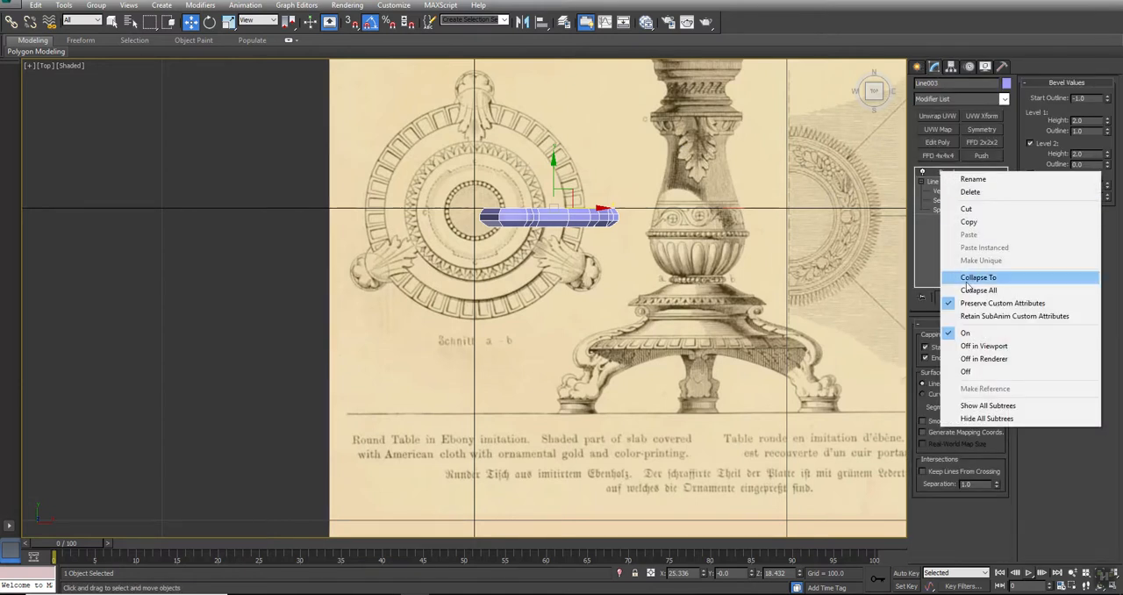
pyautogui.click(973, 275)
pyautogui.click(613, 342)
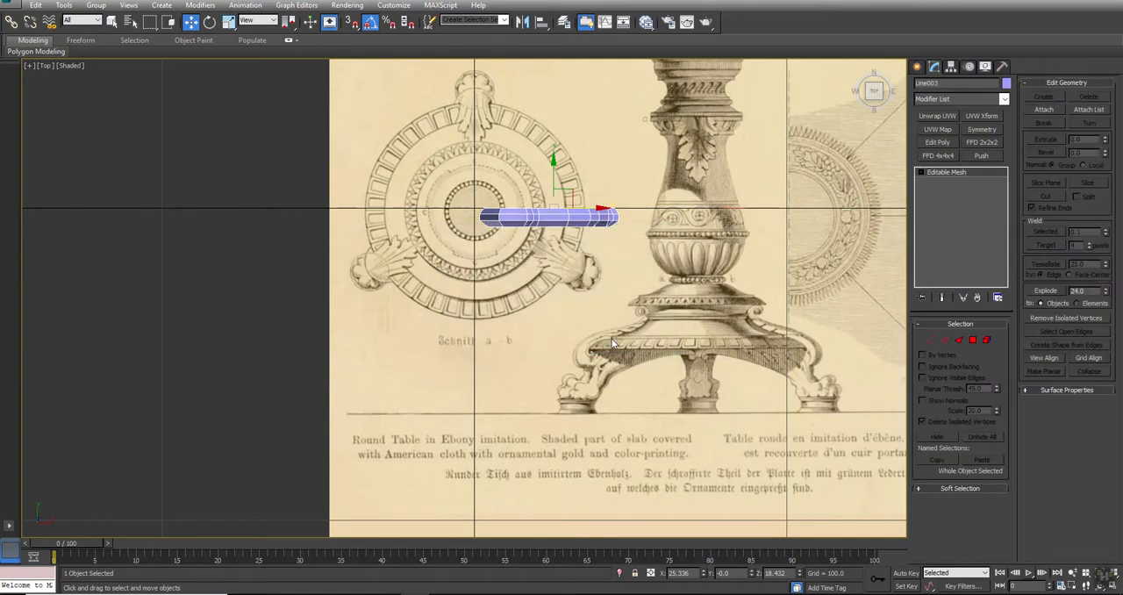
pyautogui.rightClick(954, 168)
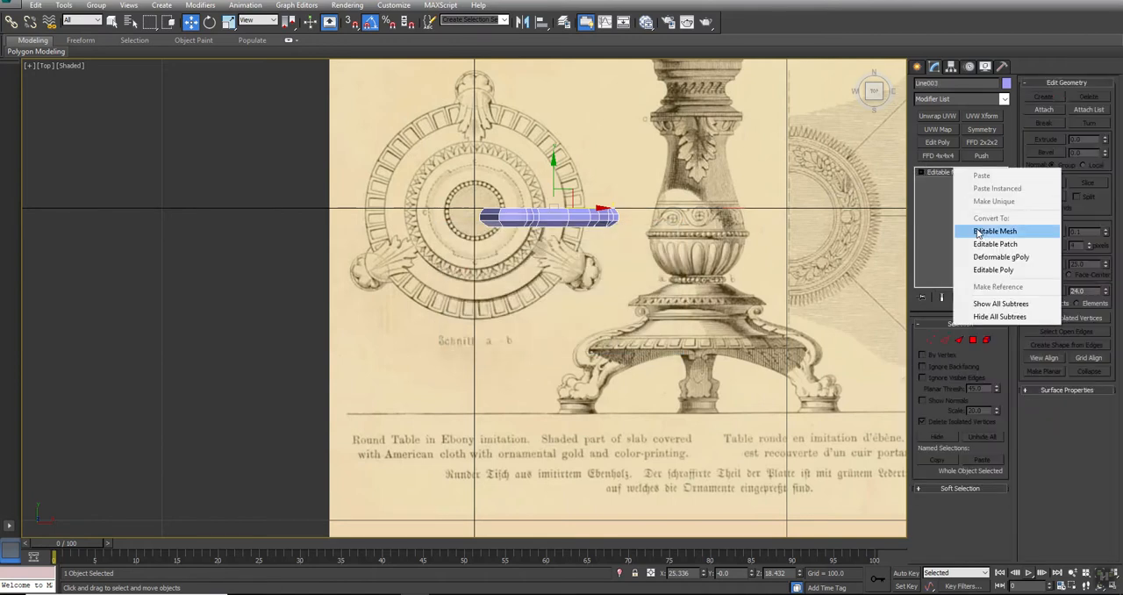
pyautogui.click(982, 270)
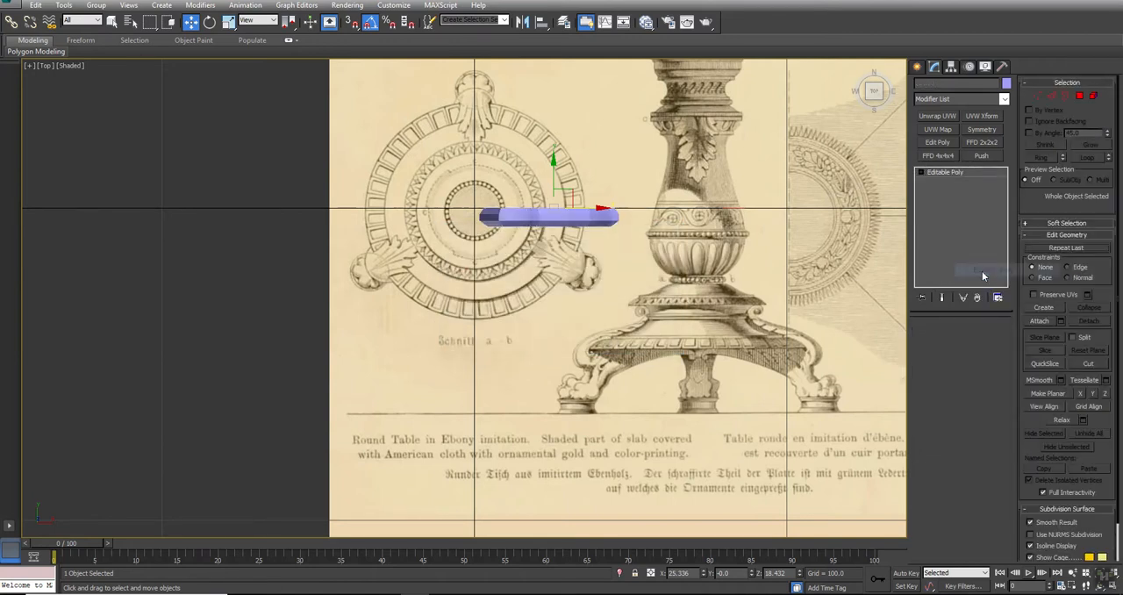
# Set the leg object's X and Z positions to 0 to place its pivot at the origin
pyautogui.moveTo(522, 236); pyautogui.dragTo(528, 271, button='middle')
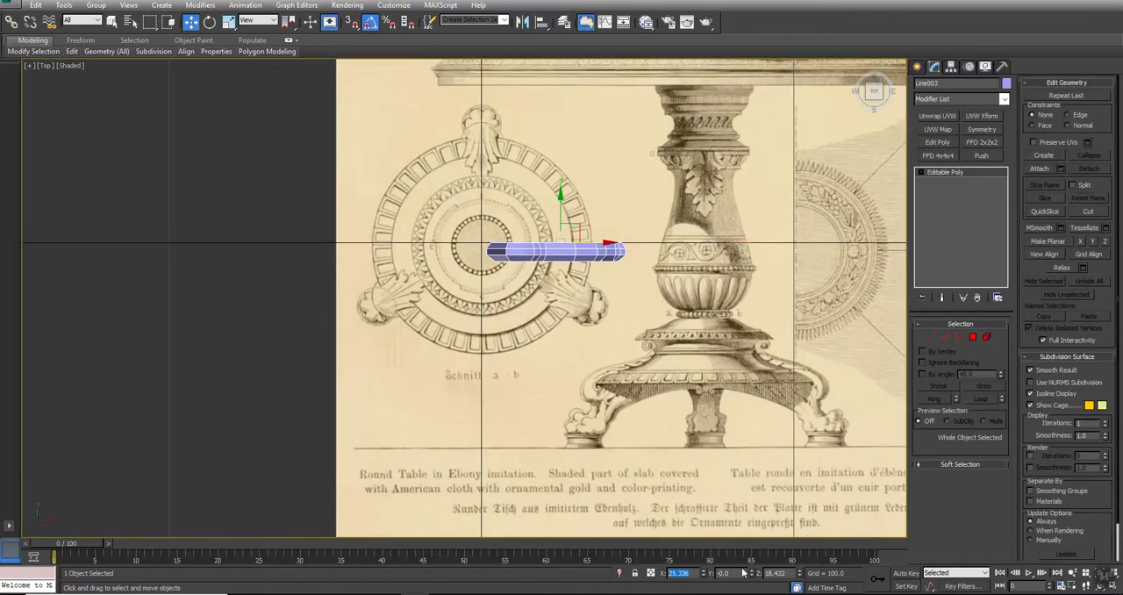
pyautogui.write('0')
pyautogui.press('Return')
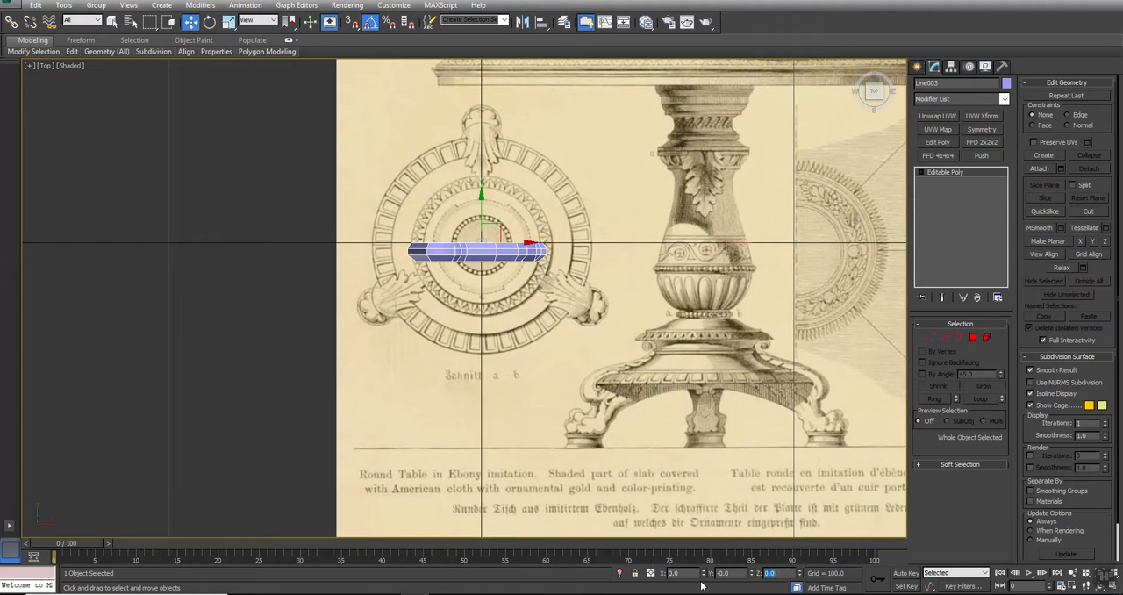
# Select the leg's element, set its Y position to 0 and move it outward along X to about 29.3
pyautogui.click(987, 336)
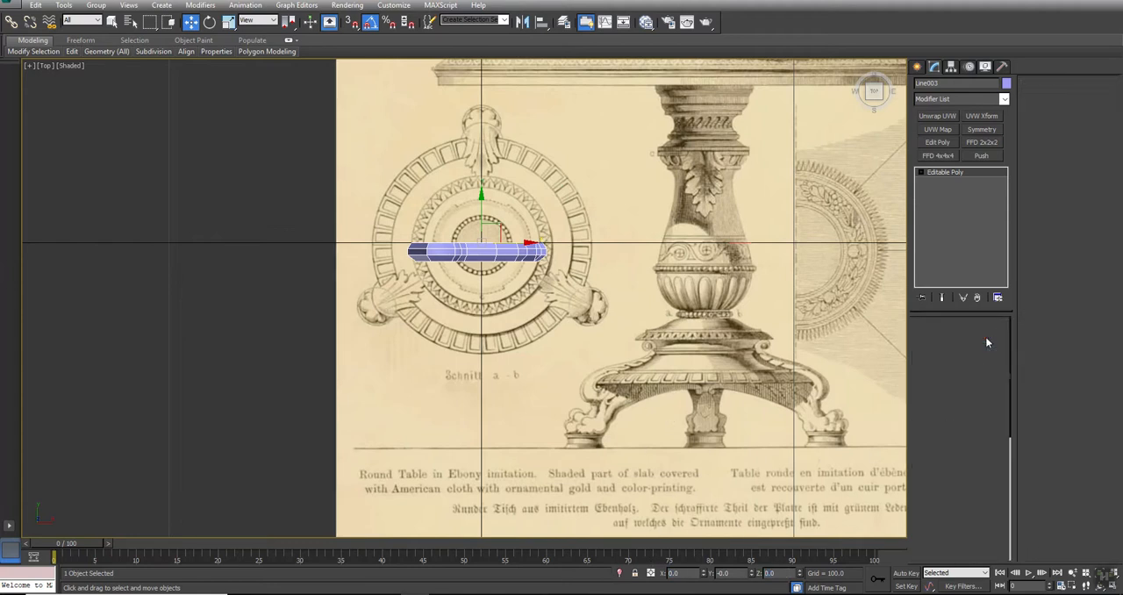
pyautogui.click(459, 251)
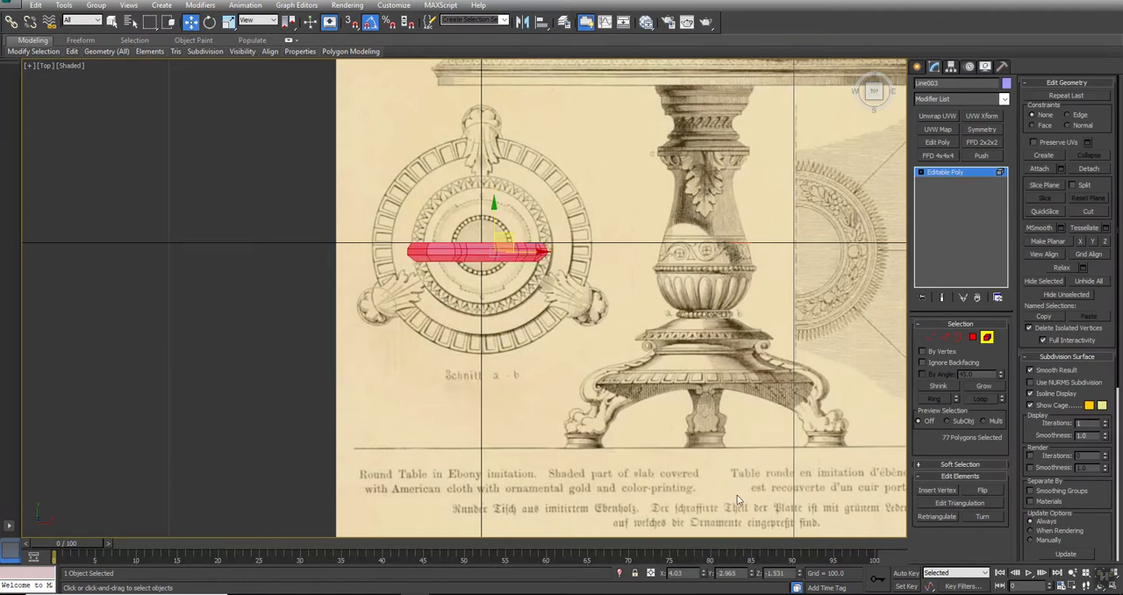
pyautogui.moveTo(741, 575); pyautogui.dragTo(626, 576)
pyautogui.write('0')
pyautogui.press('Return')
pyautogui.moveTo(524, 243); pyautogui.dragTo(604, 252)
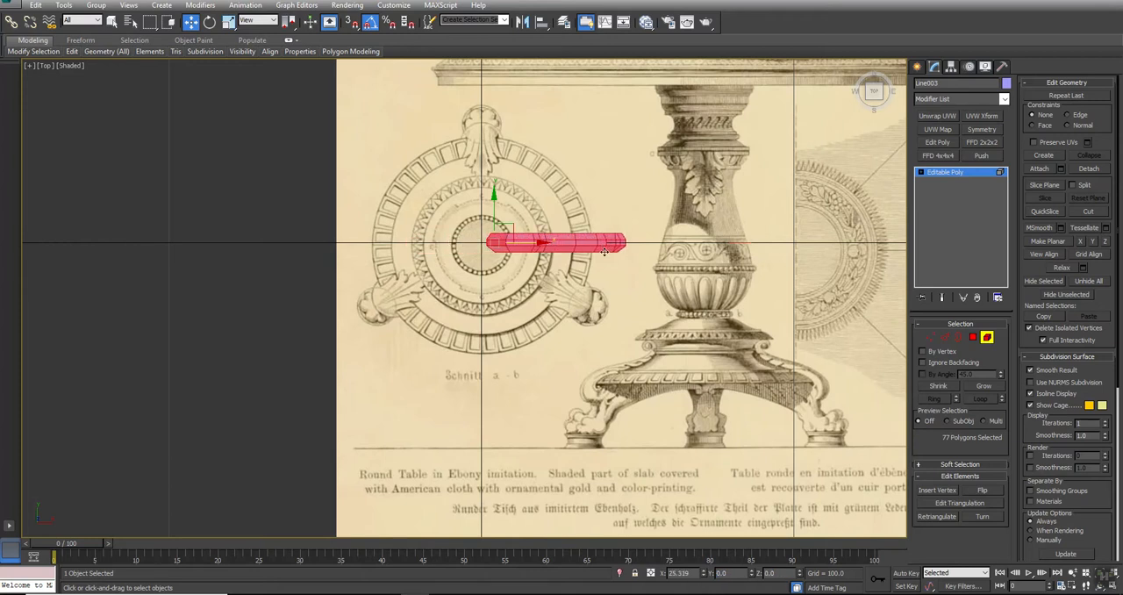
pyautogui.click(986, 337)
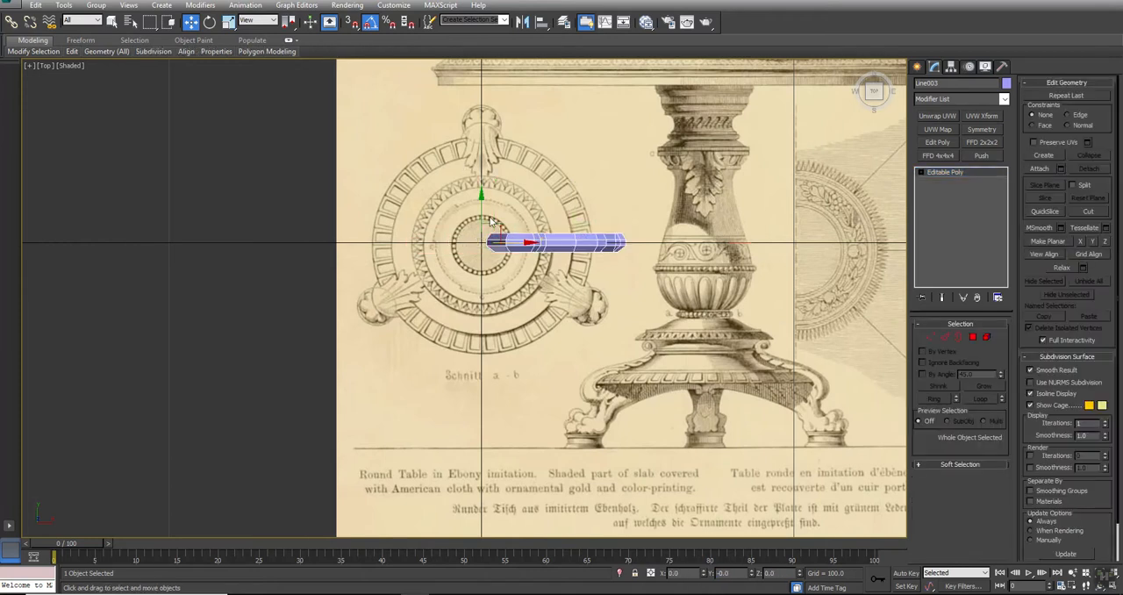
# Rotate the leg 90° onto the upper foot of the reference plan and shift its element inward to match the drawing
pyautogui.press('e')
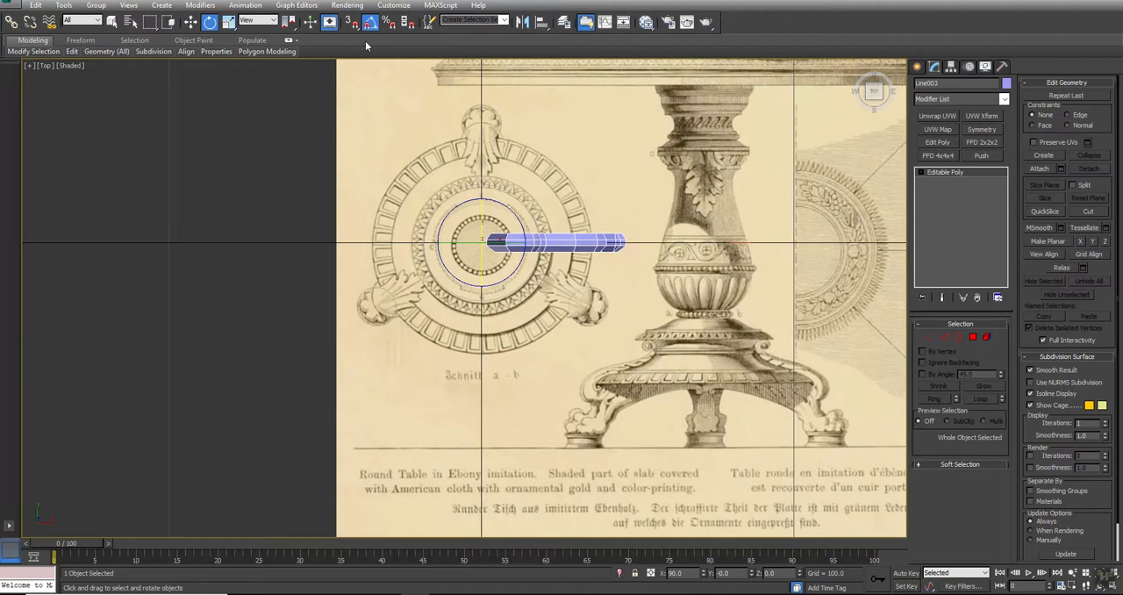
pyautogui.moveTo(503, 212); pyautogui.dragTo(466, 174)
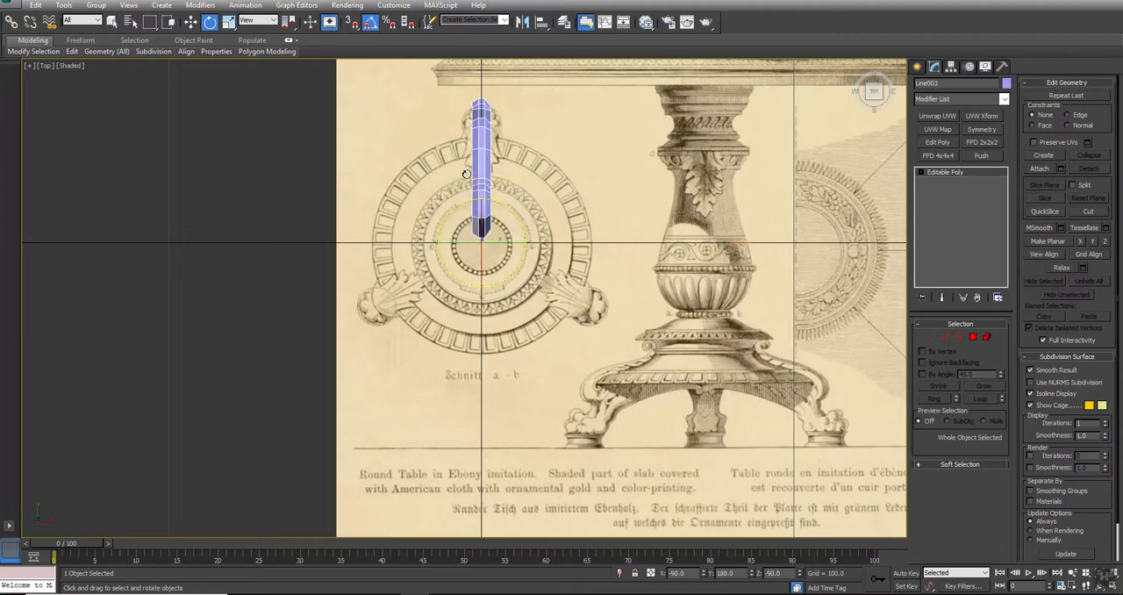
pyautogui.click(987, 338)
pyautogui.click(481, 123)
pyautogui.press('w')
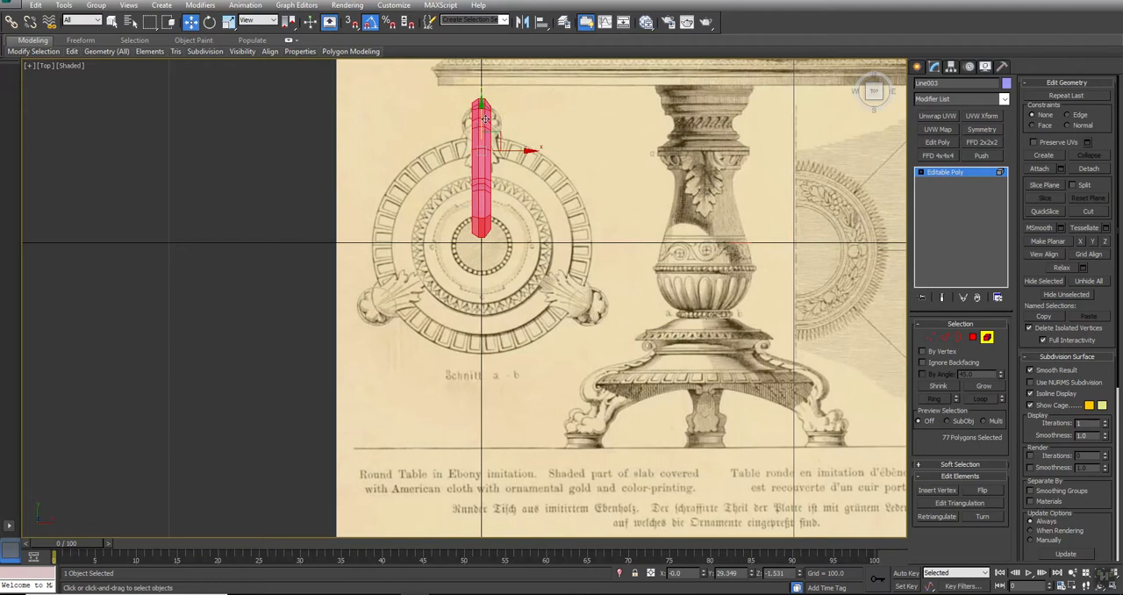
pyautogui.moveTo(481, 120); pyautogui.dragTo(482, 121)
pyautogui.click(987, 338)
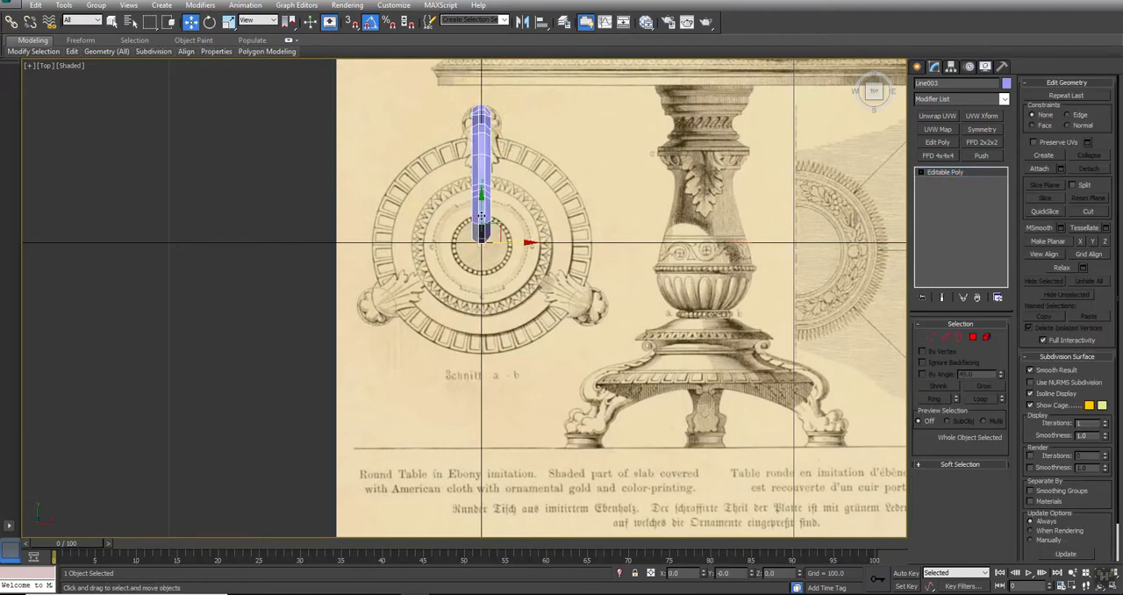
# Rotate-clone the leg twice as instances at 120° intervals to match the other two feet in the plan
pyautogui.press('e')
pyautogui.keyDown('shift'); pyautogui.moveTo(524, 214); pyautogui.dragTo(568, 237); pyautogui.keyUp('shift')
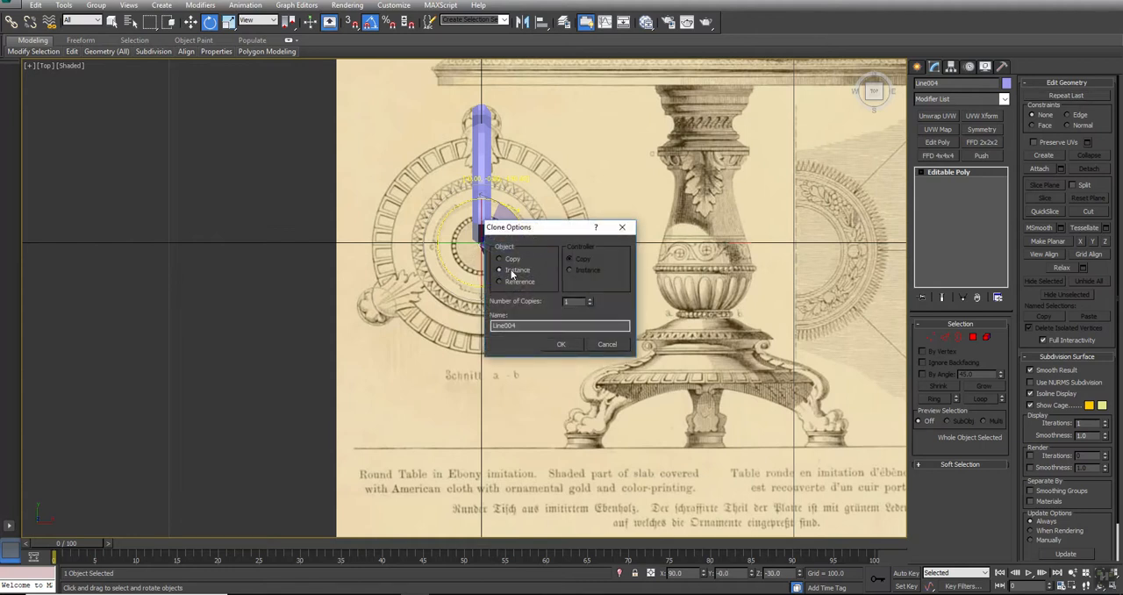
pyautogui.click(568, 344)
pyautogui.keyDown('shift'); pyautogui.moveTo(530, 216); pyautogui.dragTo(579, 230); pyautogui.keyUp('shift')
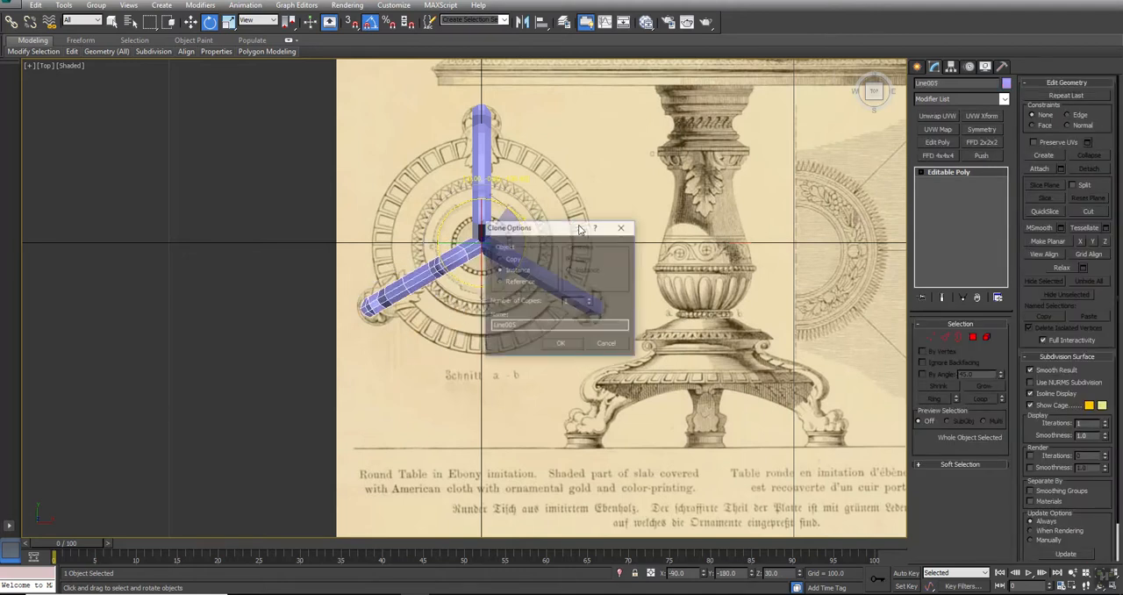
pyautogui.click(567, 343)
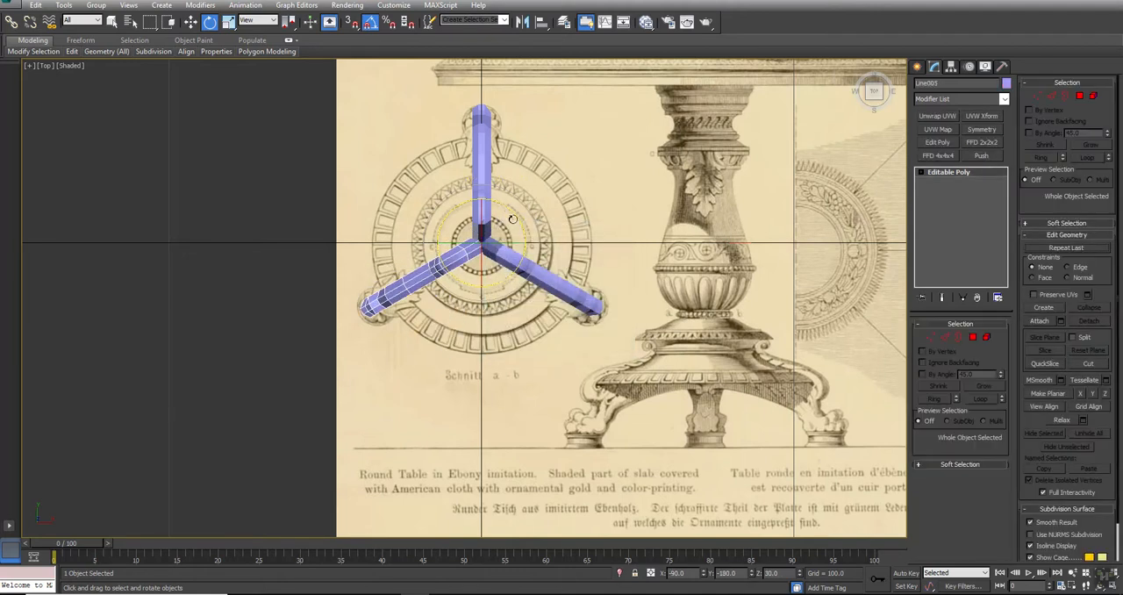
# Unhide all objects and show the three legs with the pedestal in a maximized perspective view
pyautogui.click(623, 261)
pyautogui.rightClick(623, 260)
pyautogui.click(642, 215)
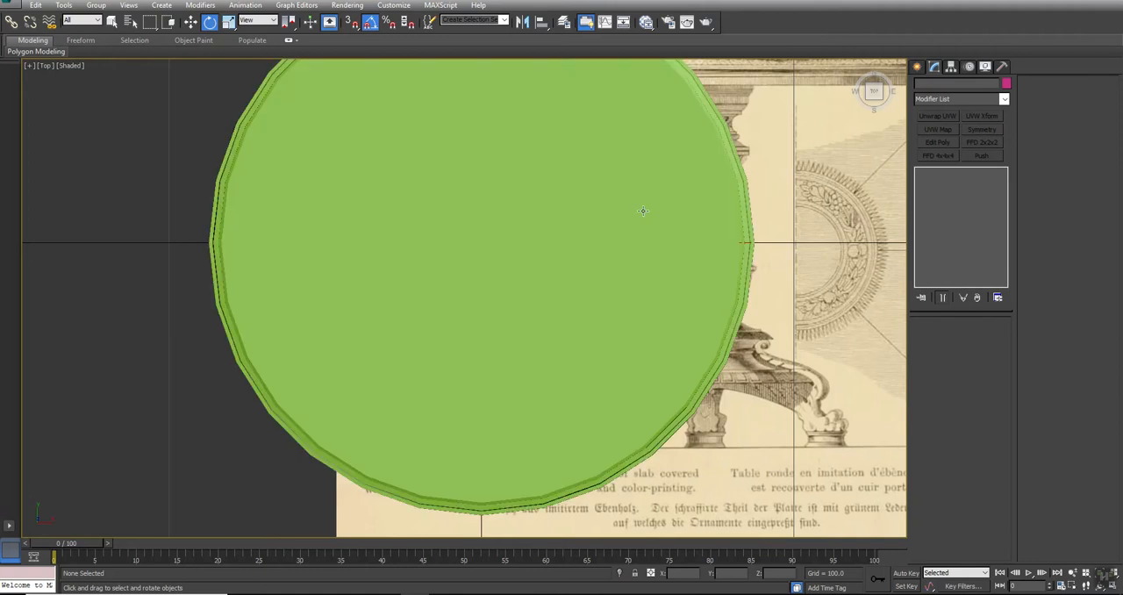
pyautogui.hotkey('alt', 'w')
pyautogui.keyDown('alt'); pyautogui.moveTo(720, 406); pyautogui.dragTo(759, 361, button='middle'); pyautogui.keyUp('alt')
pyautogui.hotkey('alt', 'w')
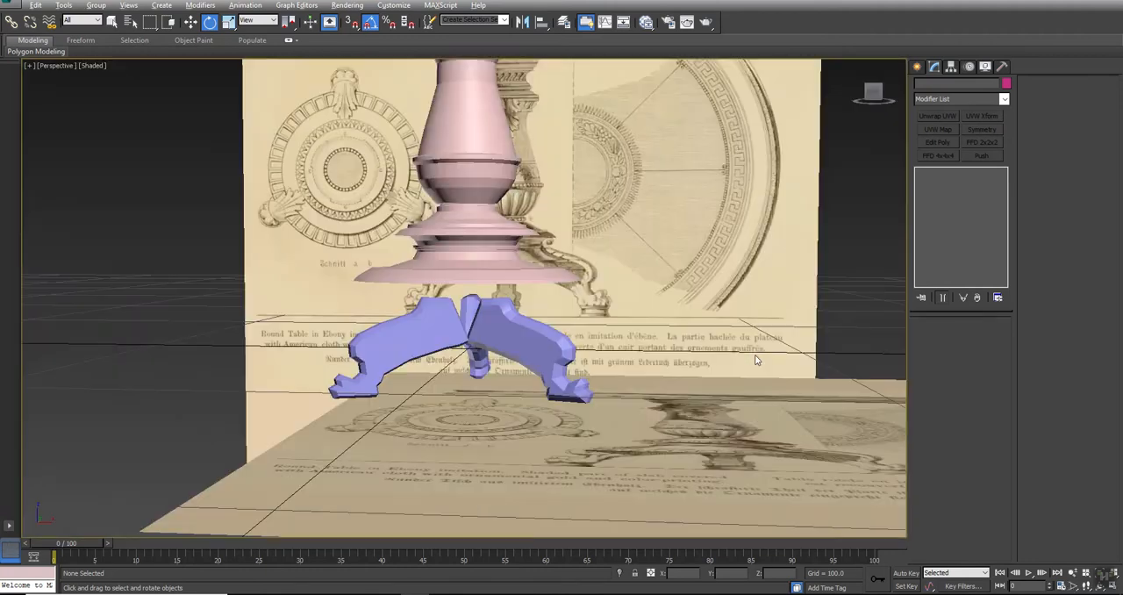
# Select all three legs in the shaded front view and raise them together until their tops meet the pedestal's base
pyautogui.keyDown('alt'); pyautogui.moveTo(488, 233); pyautogui.dragTo(496, 237, button='middle'); pyautogui.keyUp('alt')
pyautogui.click(499, 239)
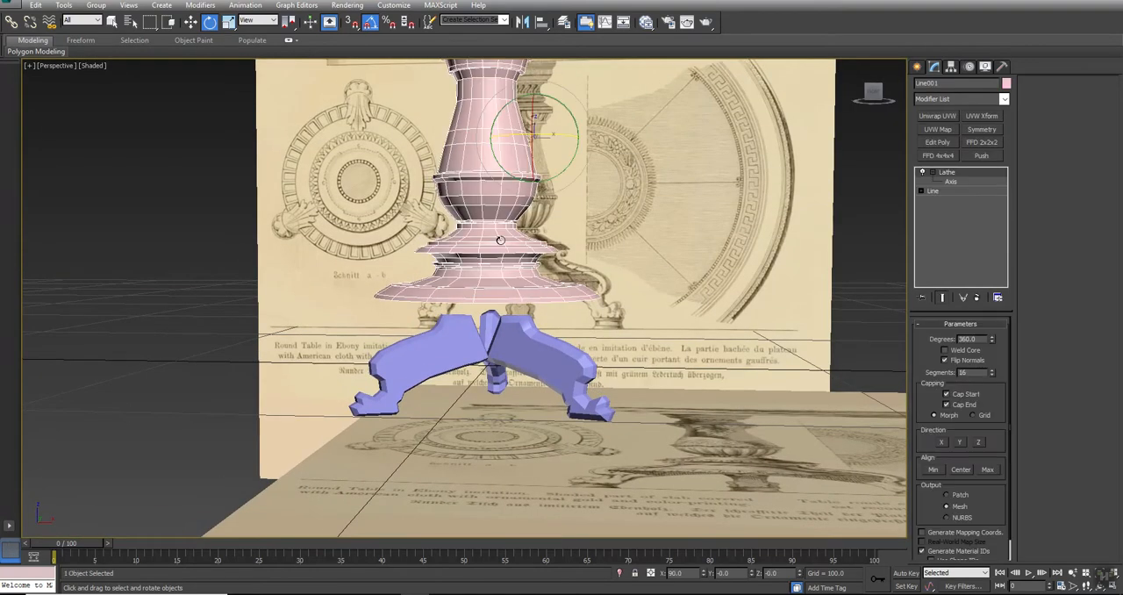
pyautogui.hotkey('alt', 'w')
pyautogui.rightClick(492, 237)
pyautogui.hotkey('alt', 'w')
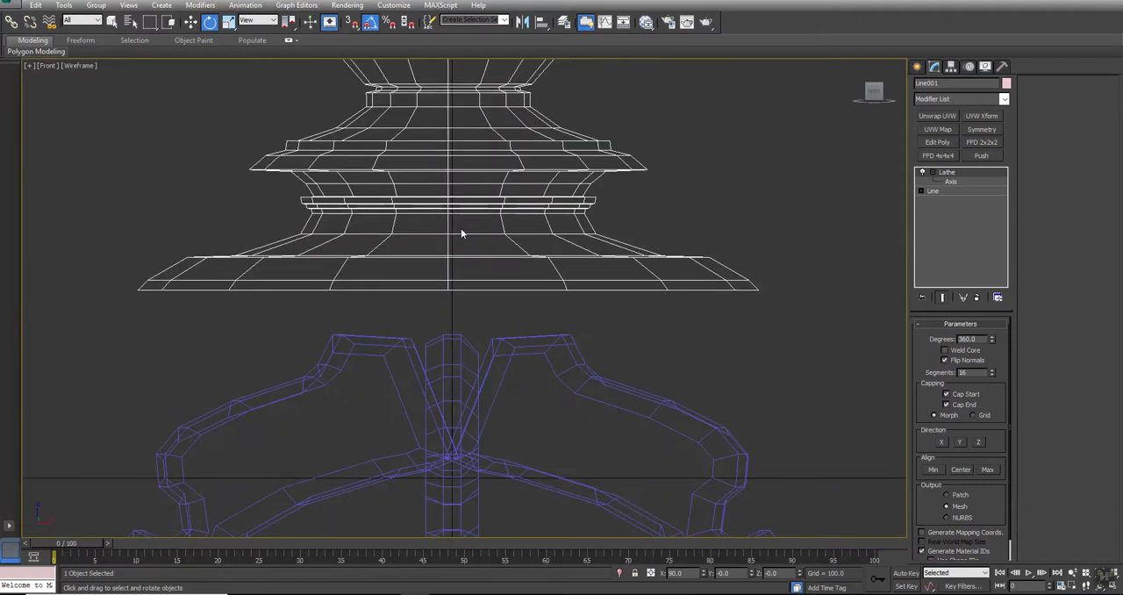
pyautogui.scroll(-2, 462, 229)
pyautogui.press('F3')
pyautogui.moveTo(453, 265); pyautogui.dragTo(489, 240, button='middle')
pyautogui.scroll(-2, 500, 261)
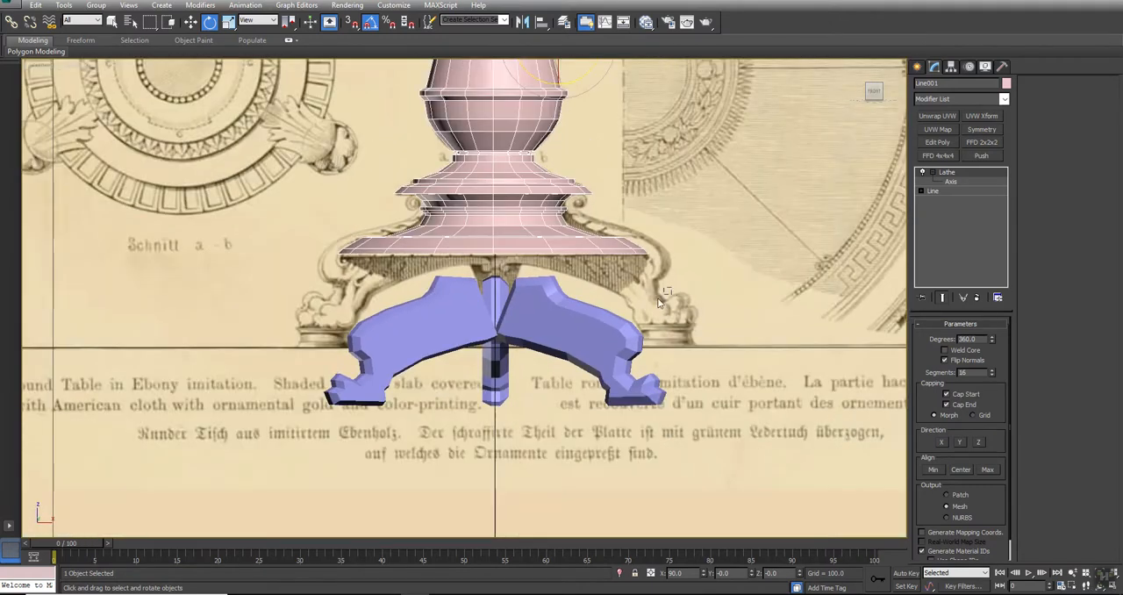
pyautogui.moveTo(659, 301); pyautogui.dragTo(469, 364)
pyautogui.press('w')
pyautogui.moveTo(490, 316); pyautogui.dragTo(481, 234)
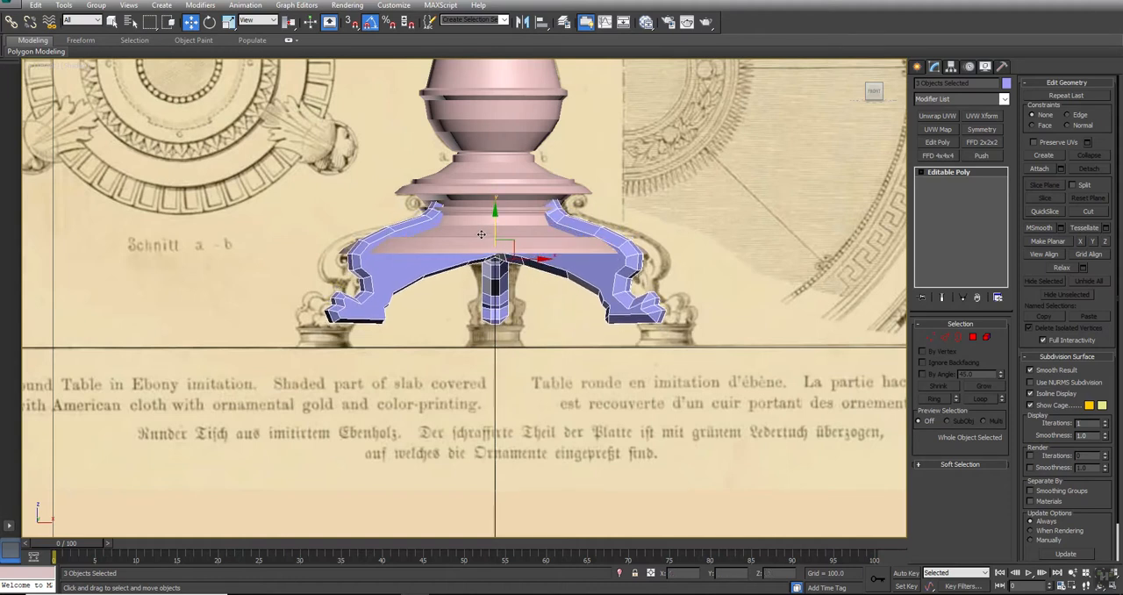
pyautogui.click(986, 337)
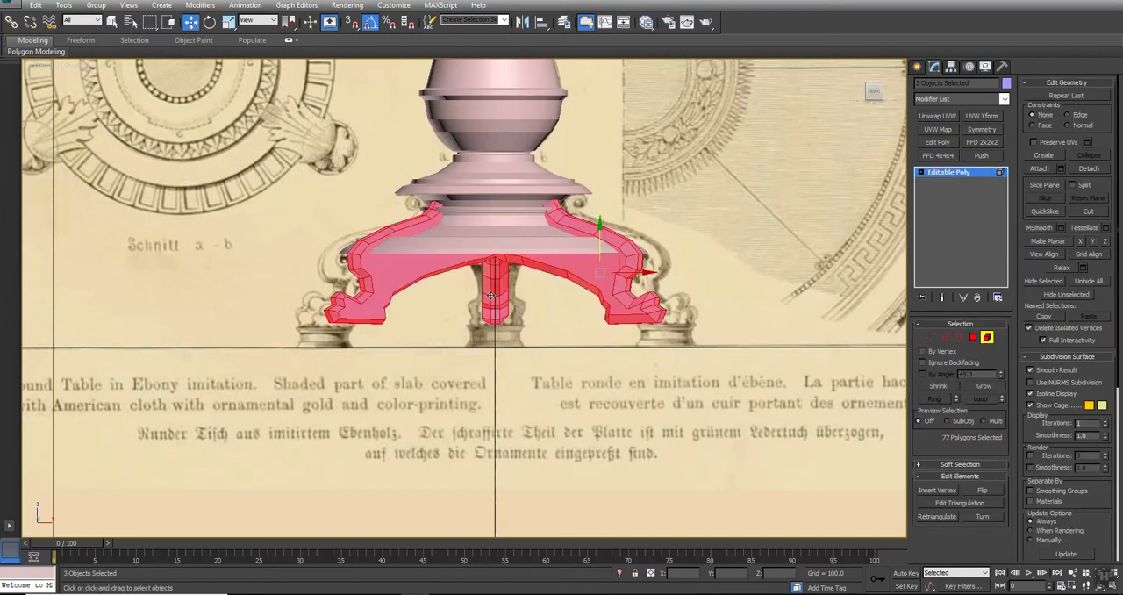
pyautogui.rightClick(531, 286)
pyautogui.click(512, 286)
pyautogui.rightClick(504, 273)
pyautogui.click(493, 263)
pyautogui.click(541, 317)
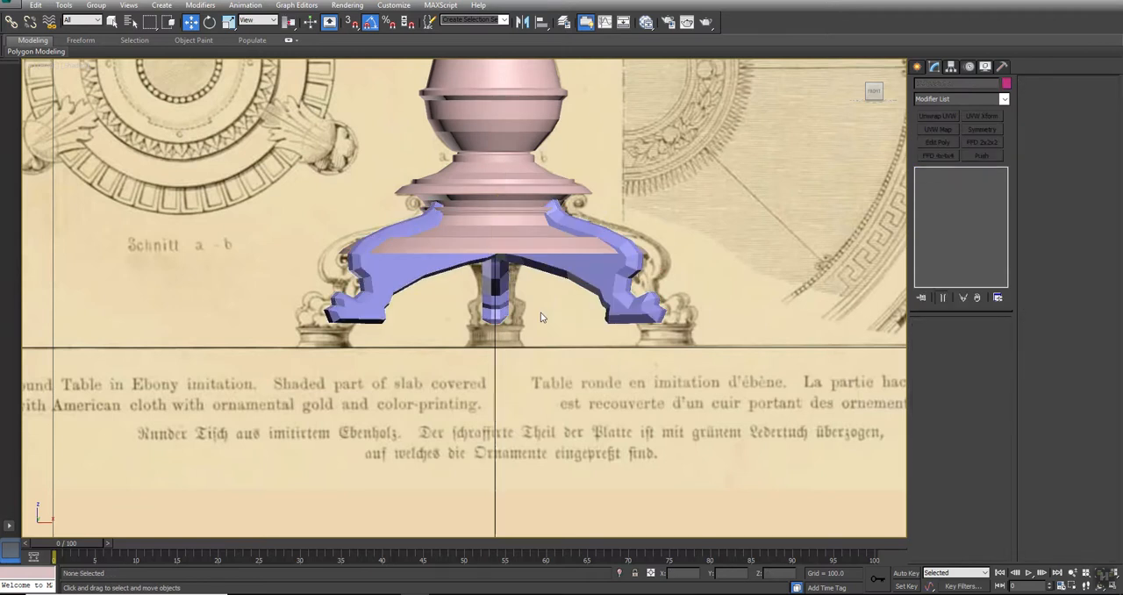
# Select the rear leg in the four-view layout and display the top view in wireframe
pyautogui.hotkey('alt', 'w')
pyautogui.scroll(6, 254, 418)
pyautogui.click(209, 391)
pyautogui.moveTo(712, 158); pyautogui.dragTo(711, 186, button='middle')
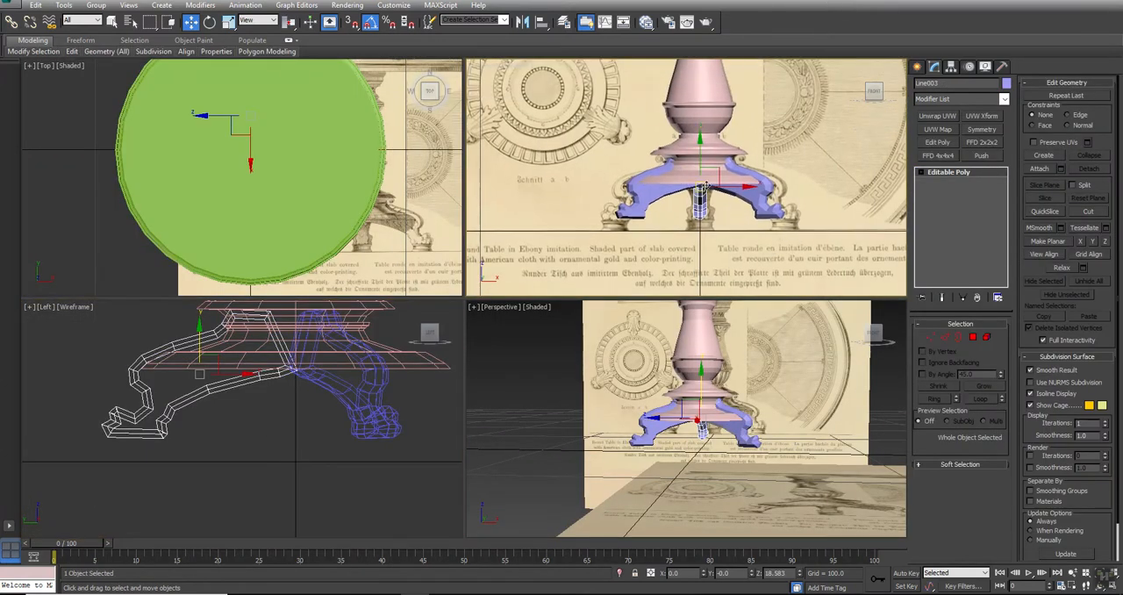
pyautogui.scroll(3, 709, 188)
pyautogui.scroll(-1, 816, 250)
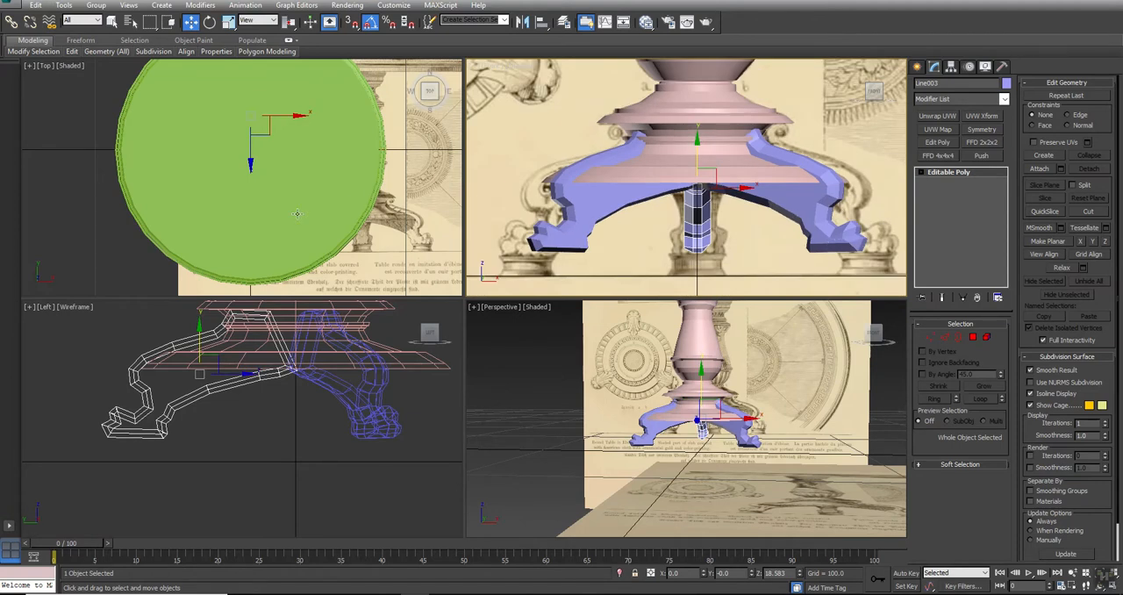
pyautogui.moveTo(259, 109); pyautogui.dragTo(253, 129, button='middle')
pyautogui.press('F3')
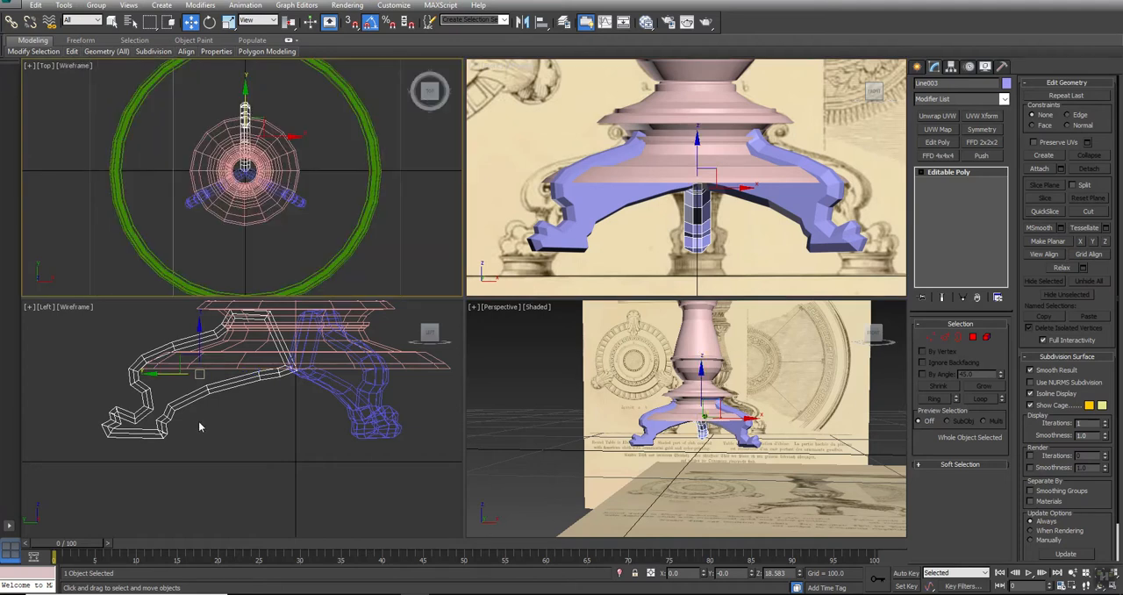
# Select the rear leg's whole element and move it outward from the pedestal so the instanced feet reach the drawn feet
pyautogui.moveTo(206, 393); pyautogui.dragTo(207, 398, button='middle')
pyautogui.click(174, 375)
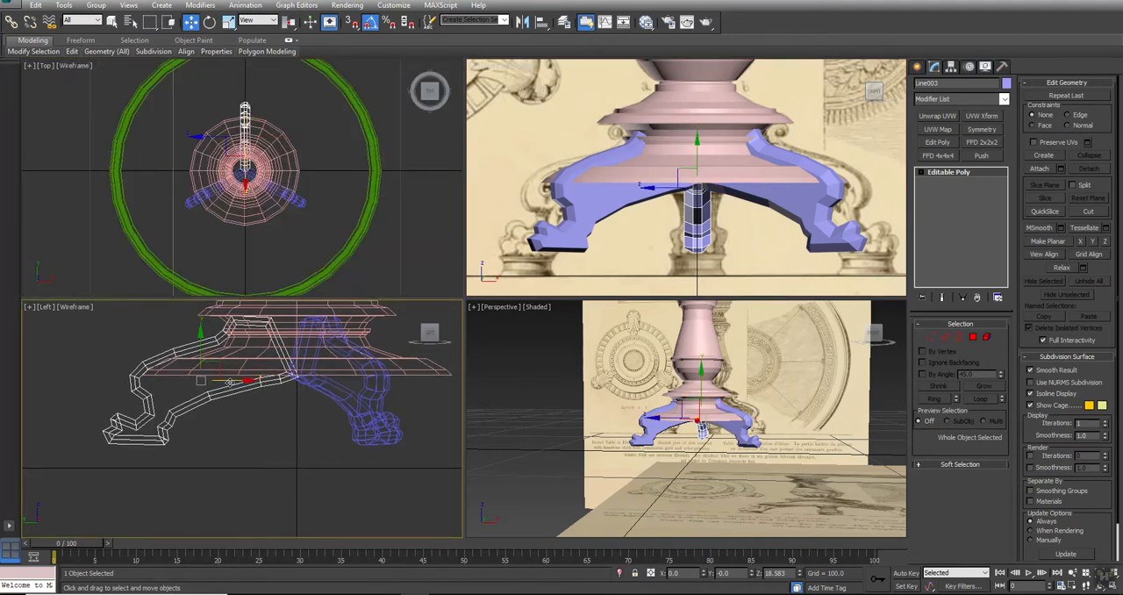
pyautogui.click(986, 336)
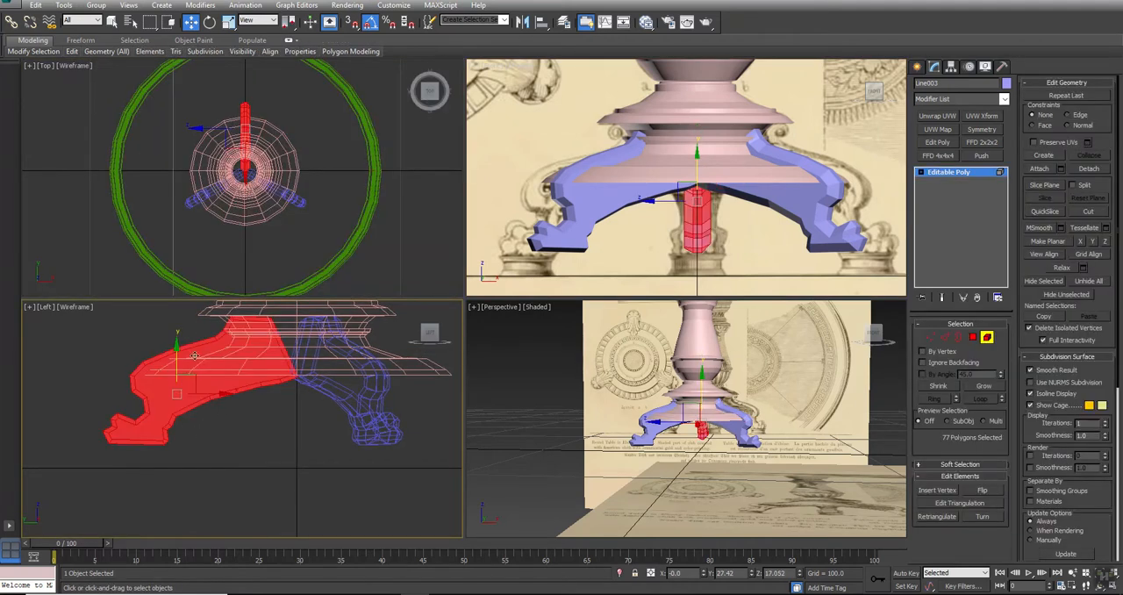
pyautogui.moveTo(207, 396); pyautogui.dragTo(177, 380)
# Examine the repositioned legs around the pedestal in perspective and compare the feet with the reference drawing in the front view
pyautogui.click(707, 450)
pyautogui.keyDown('alt'); pyautogui.moveTo(707, 450); pyautogui.dragTo(668, 455, button='middle'); pyautogui.keyUp('alt')
pyautogui.hotkey('alt', 'w')
pyautogui.keyDown('alt'); pyautogui.moveTo(640, 302); pyautogui.dragTo(544, 325, button='middle'); pyautogui.keyUp('alt')
pyautogui.press('q')
pyautogui.hotkey('alt', 'w')
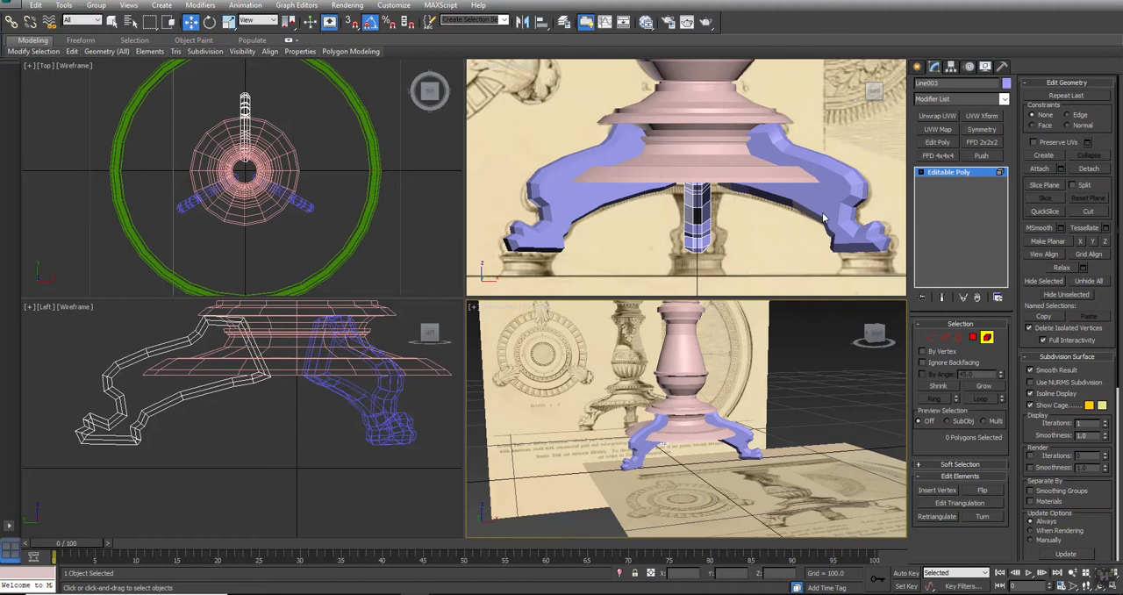
pyautogui.moveTo(823, 217); pyautogui.dragTo(721, 173, button='middle')
pyautogui.moveTo(647, 136); pyautogui.dragTo(799, 173, button='middle')
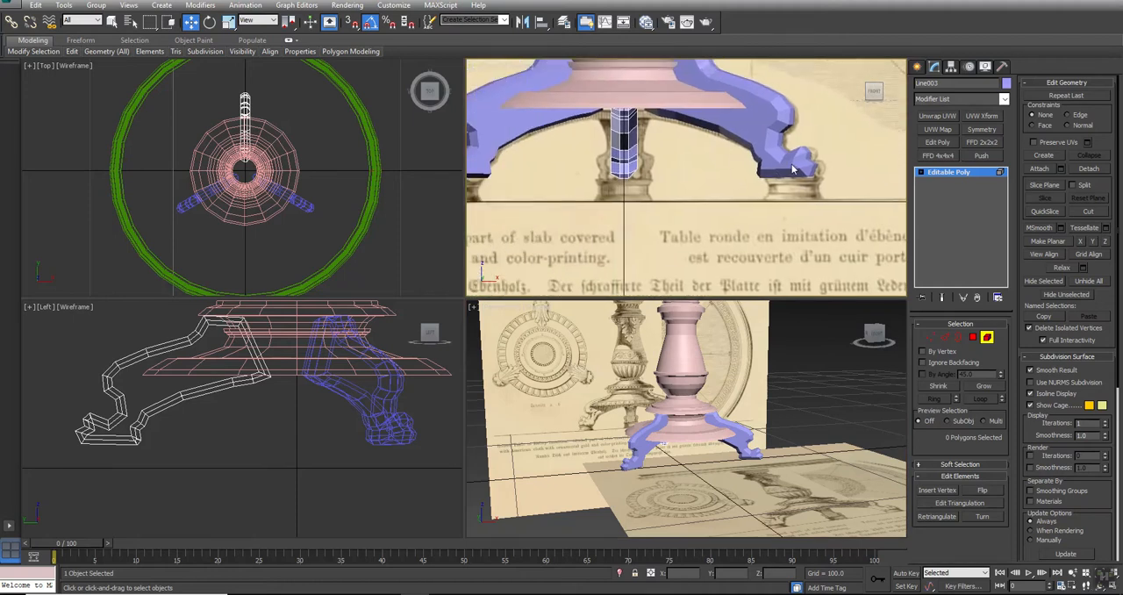
# Leave element editing, select the right-hand leg in the front view and hide all unselected objects
pyautogui.rightClick(790, 166)
pyautogui.click(767, 149)
pyautogui.click(771, 149)
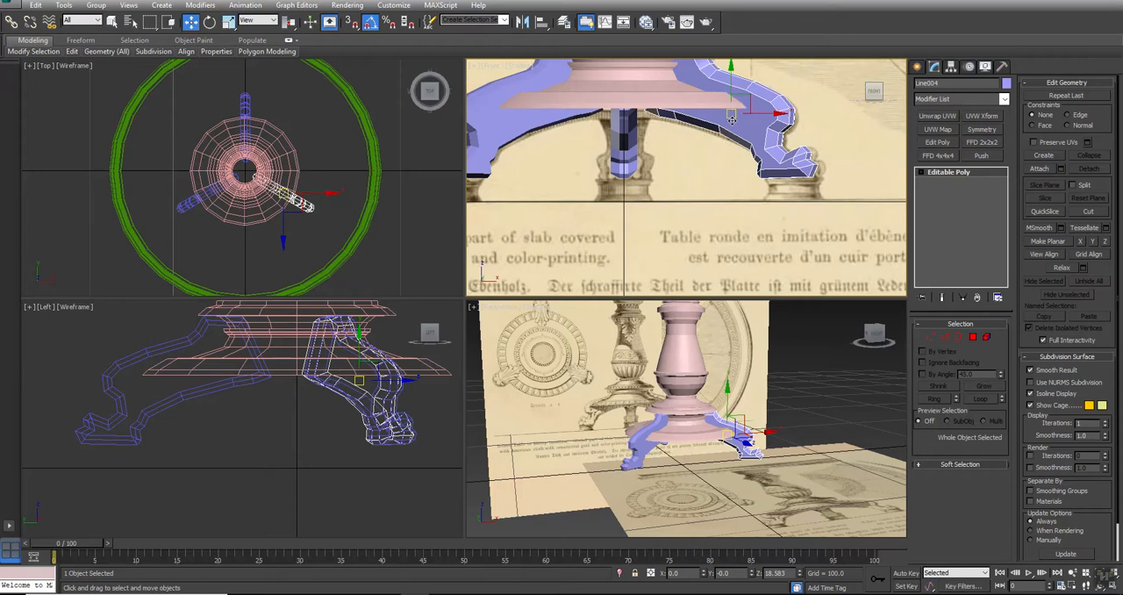
pyautogui.rightClick(733, 126)
pyautogui.click(754, 76)
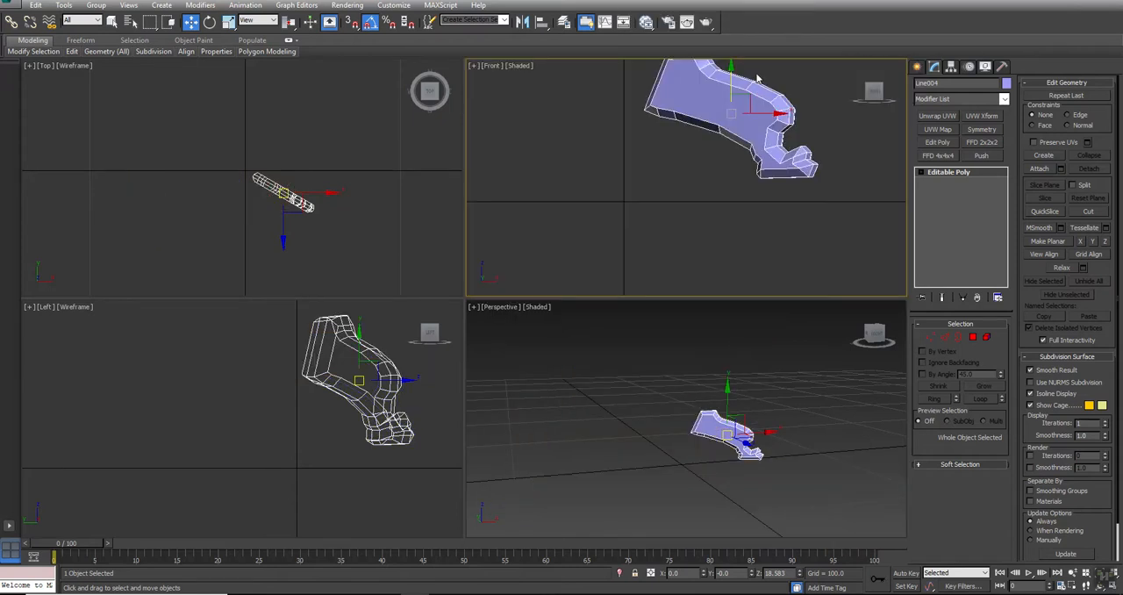
# Frame the isolated leg in a maximized perspective view showing its broad side face and underside
pyautogui.hotkey('alt', 'w')
pyautogui.hotkey('ctrl', 'r')
pyautogui.moveTo(562, 250); pyautogui.dragTo(519, 269)
pyautogui.hotkey('shift', 'z')
pyautogui.hotkey('alt', 'w')
pyautogui.moveTo(737, 438); pyautogui.dragTo(725, 416)
pyautogui.hotkey('alt', 'w')
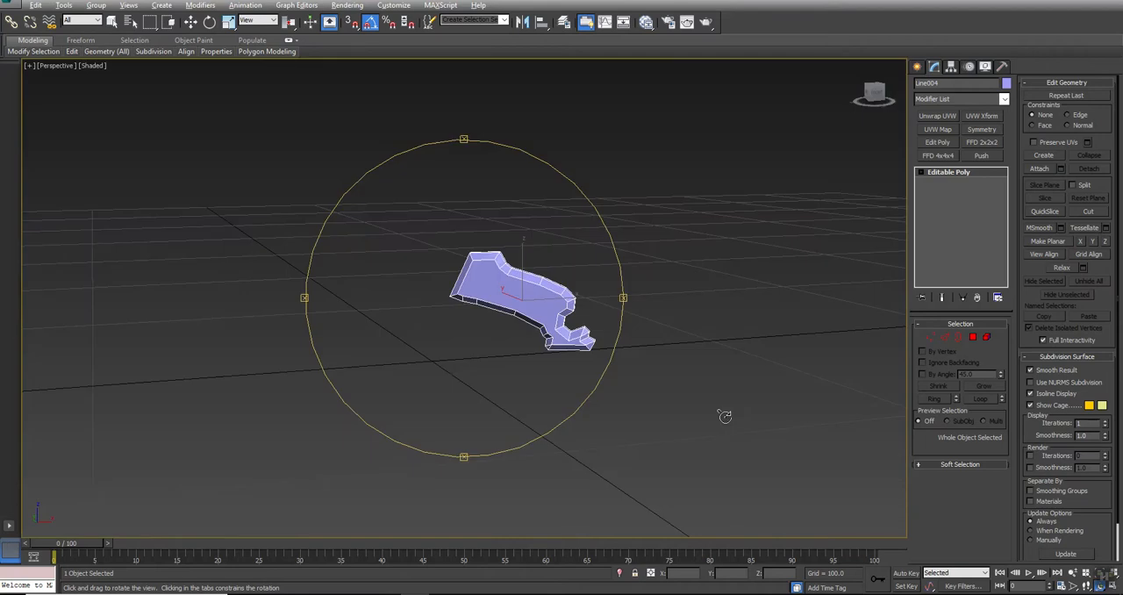
pyautogui.press('z')
pyautogui.moveTo(483, 369); pyautogui.dragTo(459, 324)
pyautogui.press('w')
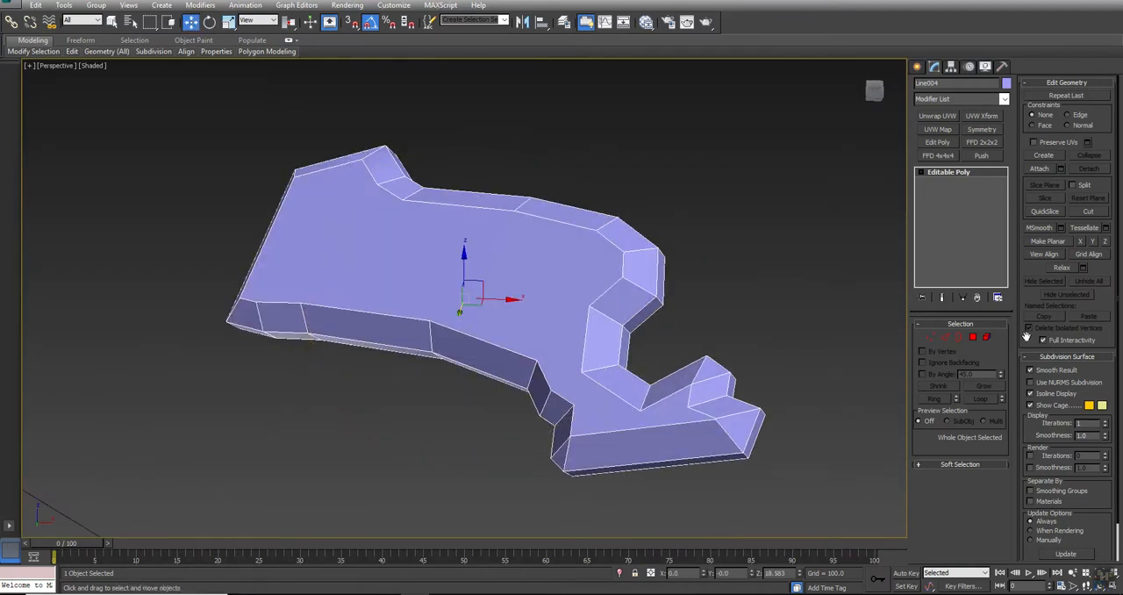
# Connect the two vertices across the leg's ankle with an edge and select the vertex pair just above it
pyautogui.click(930, 338)
pyautogui.click(921, 172)
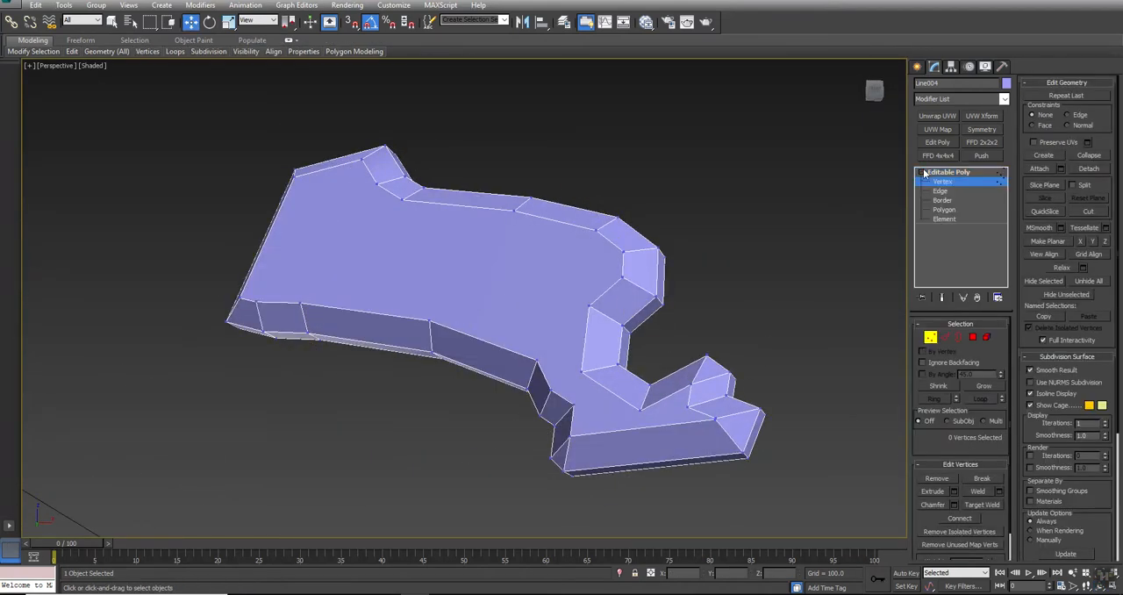
pyautogui.click(580, 371)
pyautogui.keyDown('ctrl'); pyautogui.click(552, 391); pyautogui.keyUp('ctrl')
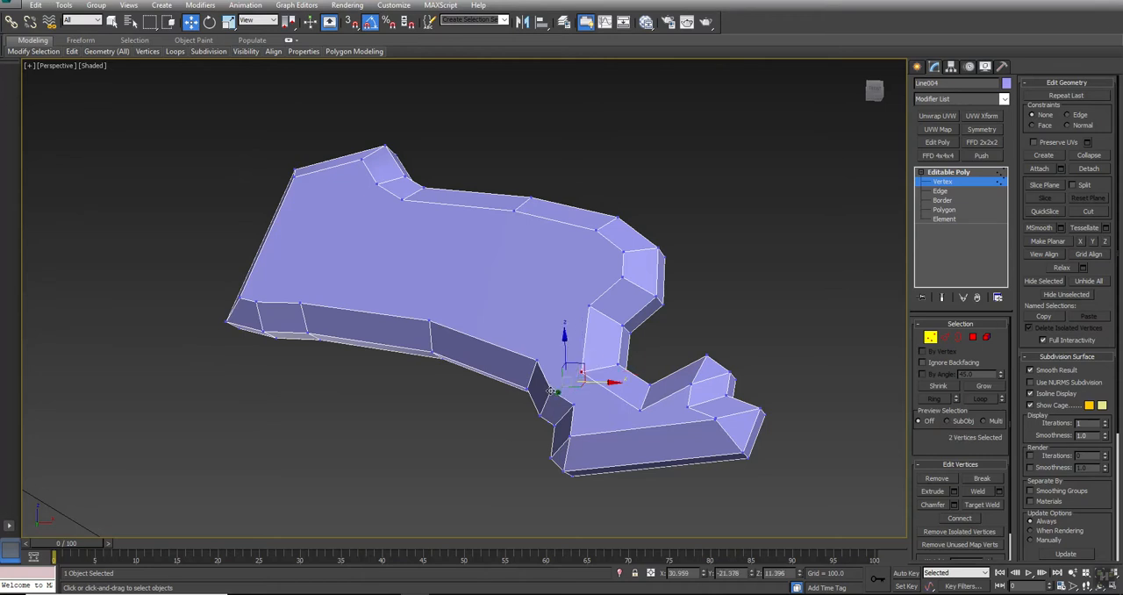
pyautogui.click(959, 519)
pyautogui.click(639, 410)
pyautogui.keyDown('alt'); pyautogui.moveTo(638, 434); pyautogui.dragTo(612, 287, button='middle'); pyautogui.keyUp('alt')
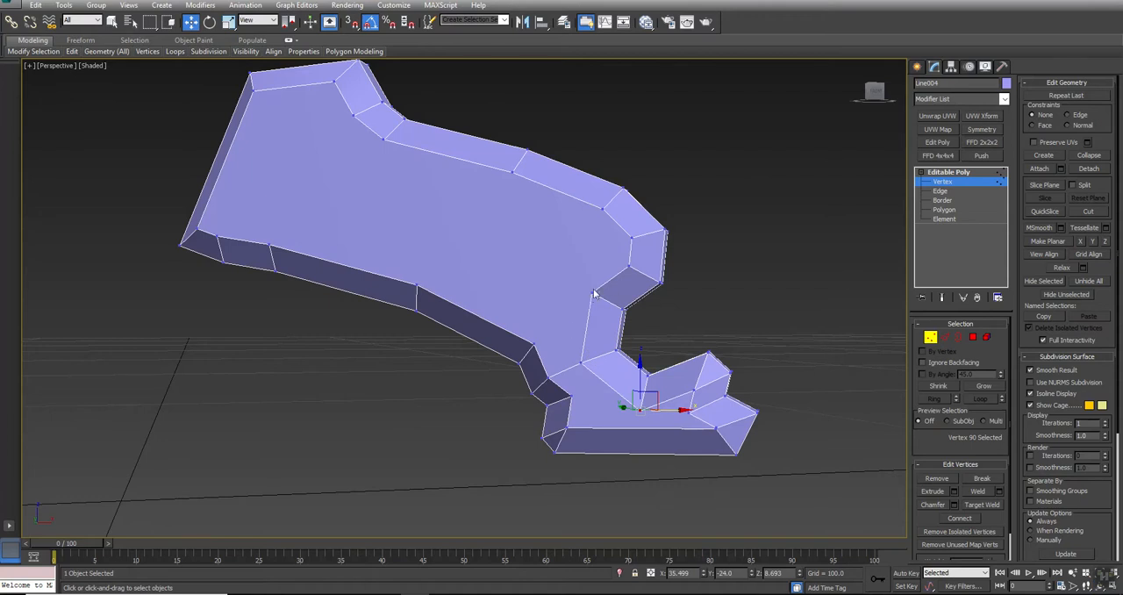
pyautogui.click(592, 293)
pyautogui.keyDown('ctrl'); pyautogui.click(532, 343); pyautogui.keyUp('ctrl')
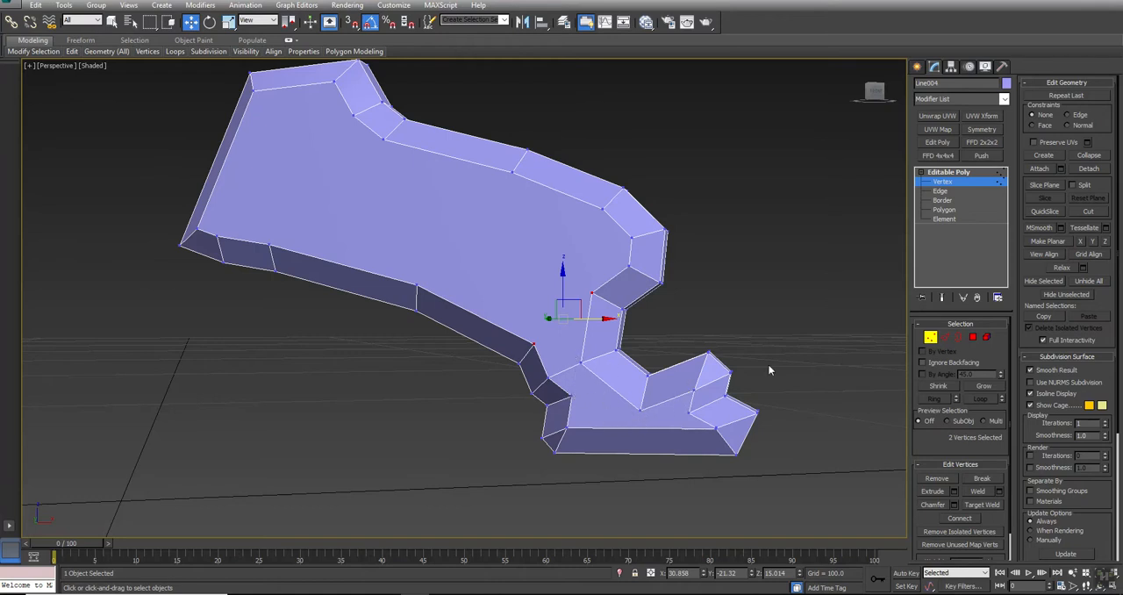
# Turn off Edges Only to examine the hidden triangulation around the foot, and turn it back on
pyautogui.click(985, 66)
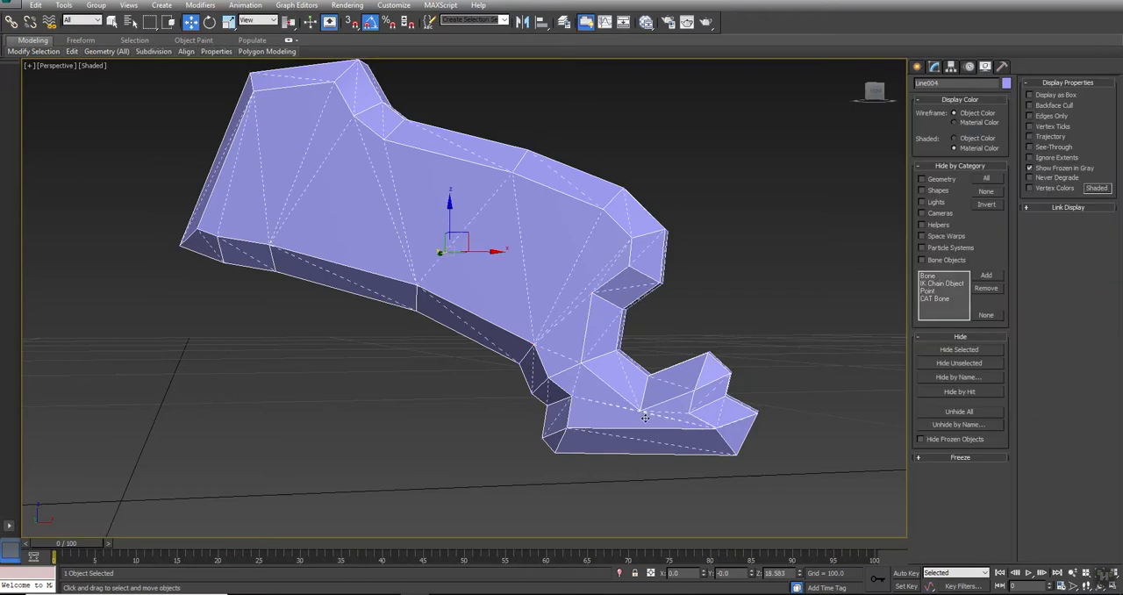
pyautogui.scroll(10, 645, 418)
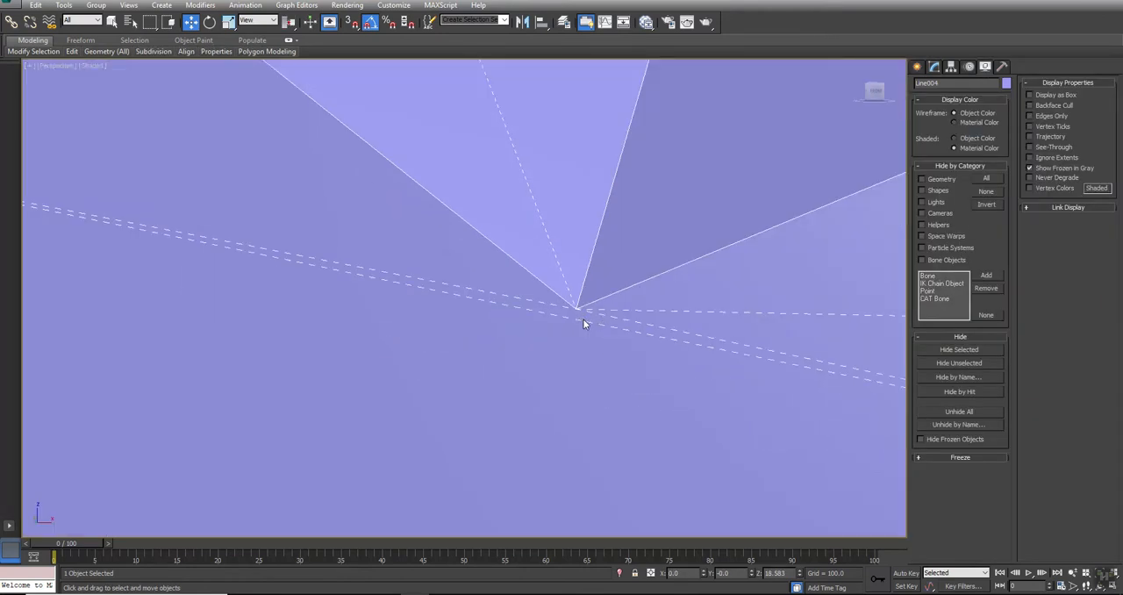
pyautogui.scroll(-10, 584, 321)
pyautogui.scroll(6, 583, 319)
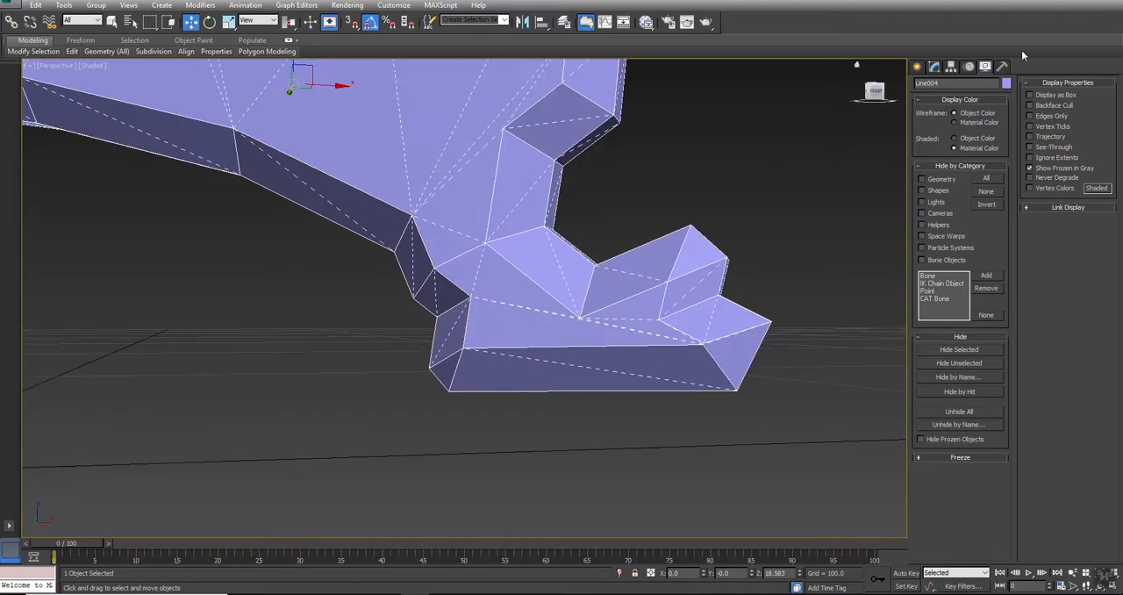
pyautogui.click(1031, 115)
pyautogui.click(933, 66)
# Connect the selected vertex pair above the ankle with an edge across the side face
pyautogui.moveTo(482, 154); pyautogui.dragTo(594, 261, button='middle')
pyautogui.press('1')
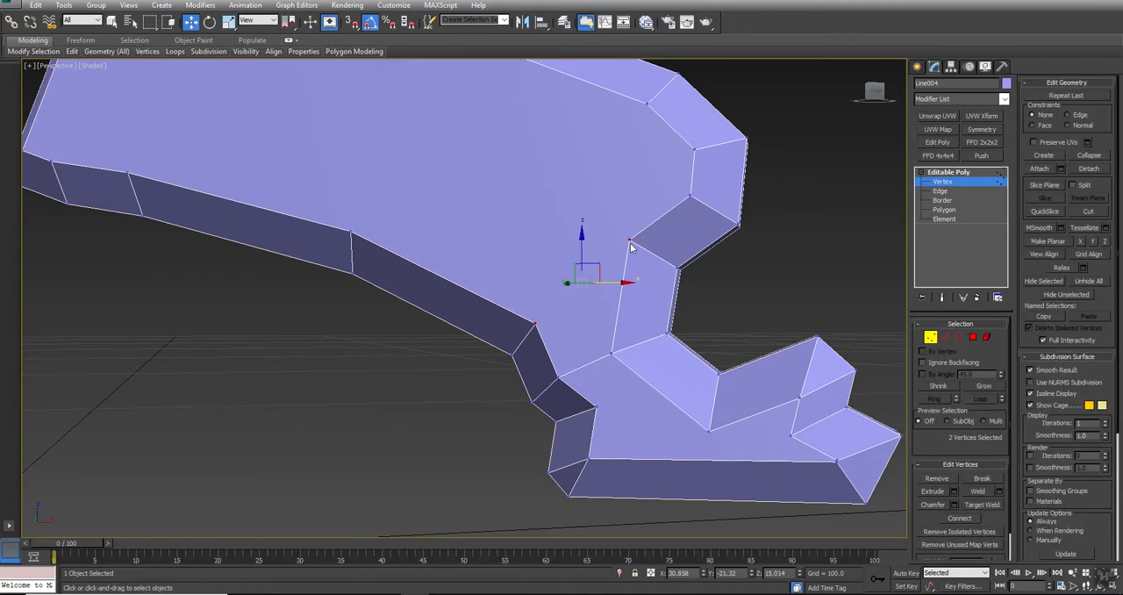
pyautogui.moveTo(710, 408); pyautogui.dragTo(602, 321, button='middle')
pyautogui.click(568, 317)
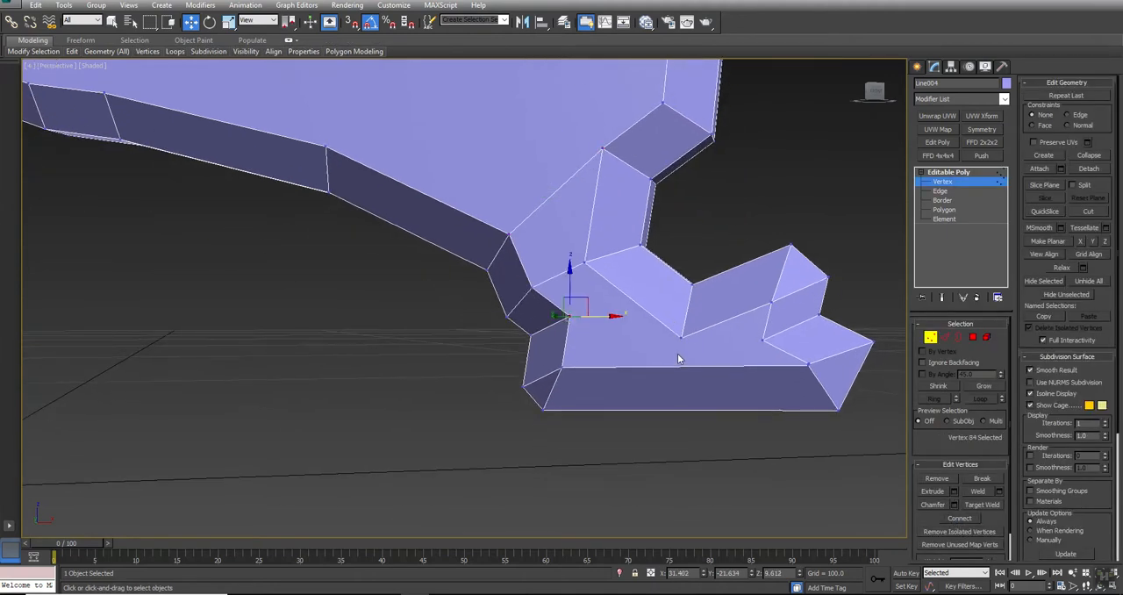
# Select the ring of long edges along the foot's base and connect them with one crosswise edge loop
pyautogui.press('2')
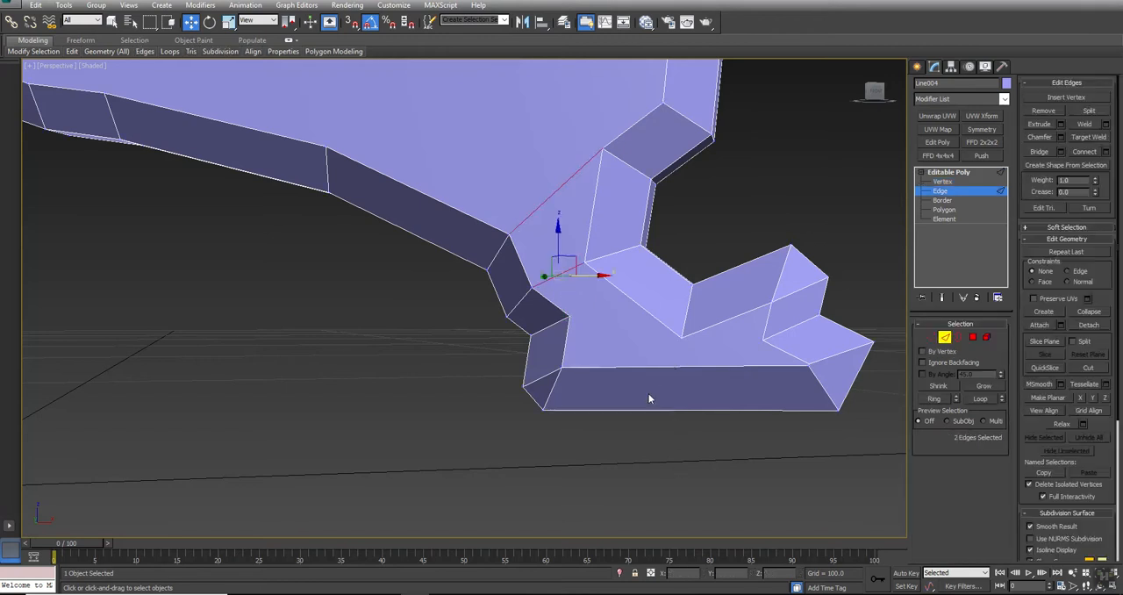
pyautogui.click(659, 369)
pyautogui.click(935, 398)
pyautogui.click(1085, 152)
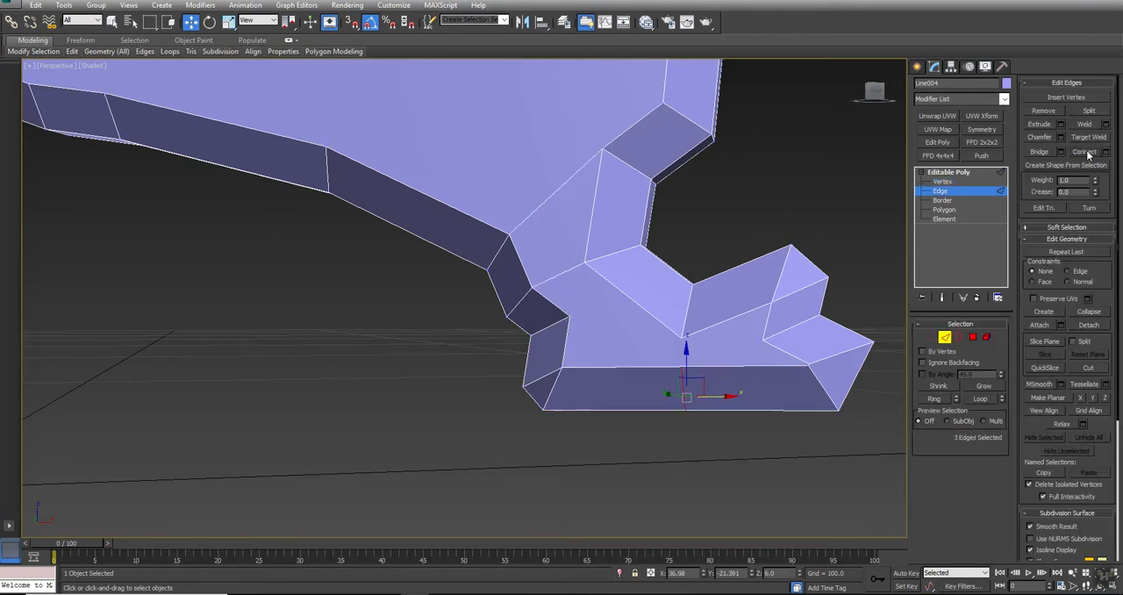
# Connect the side-face vertex above the foot's middle to the new vertex directly below it on the base bevel
pyautogui.click(930, 336)
pyautogui.click(680, 337)
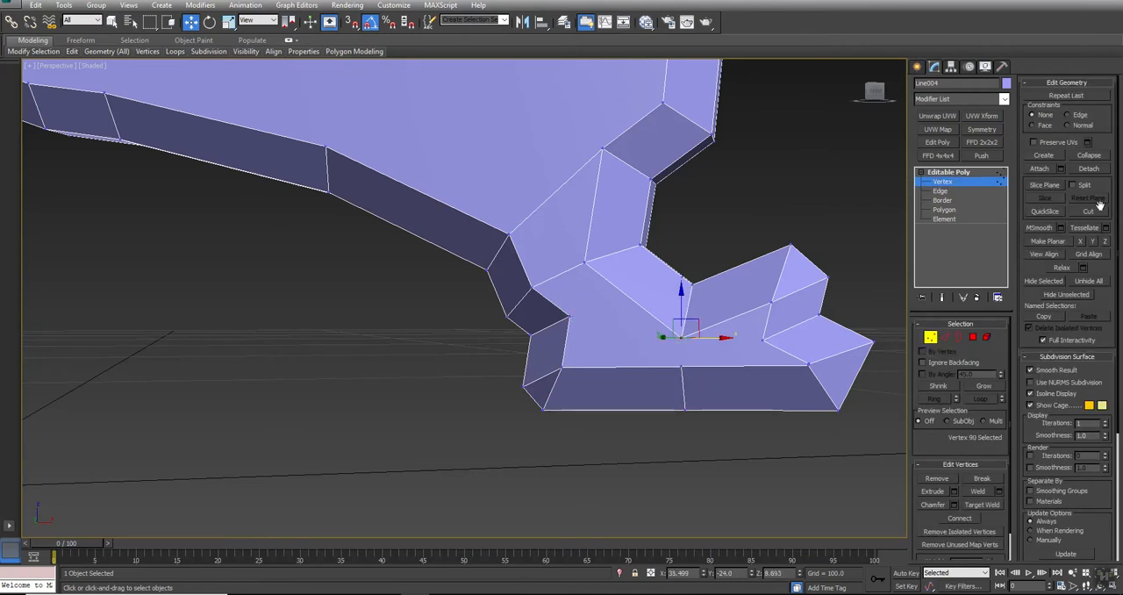
pyautogui.click(958, 519)
pyautogui.keyDown('ctrl'); pyautogui.click(680, 368); pyautogui.keyUp('ctrl')
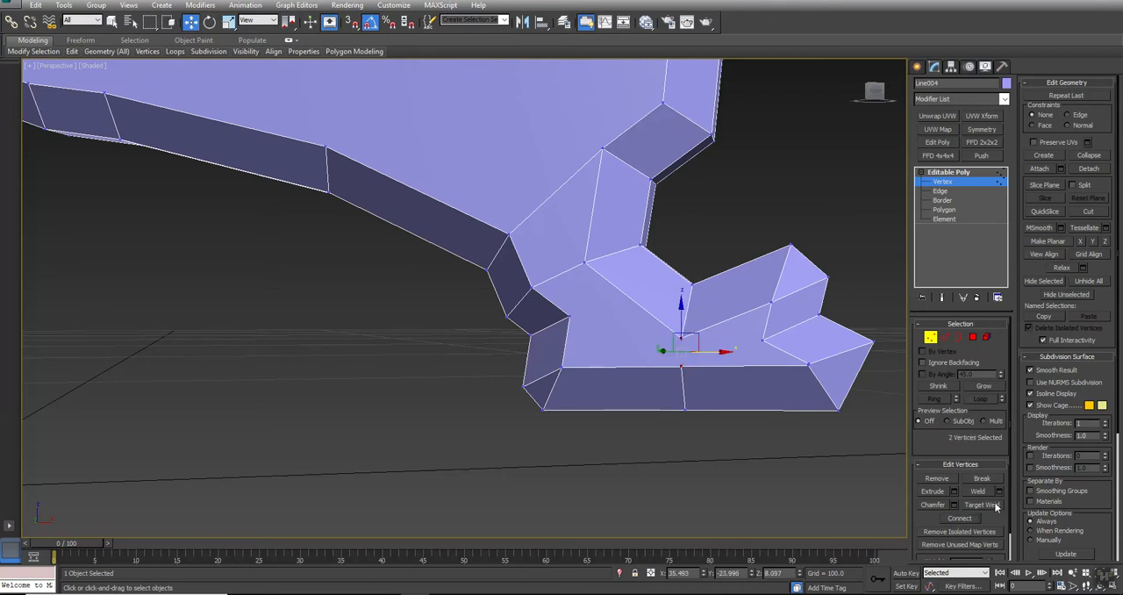
pyautogui.click(959, 518)
# Connect the middle base vertex to the toe's inner vertex, and link the heel vertex to the one above the middle
pyautogui.click(682, 365)
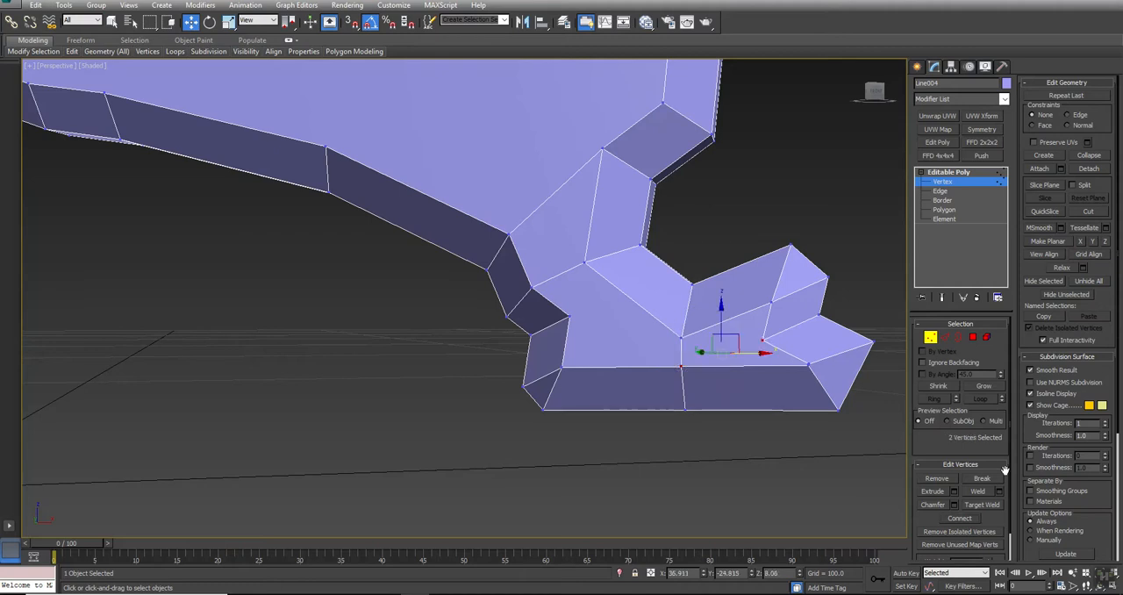
pyautogui.click(626, 421)
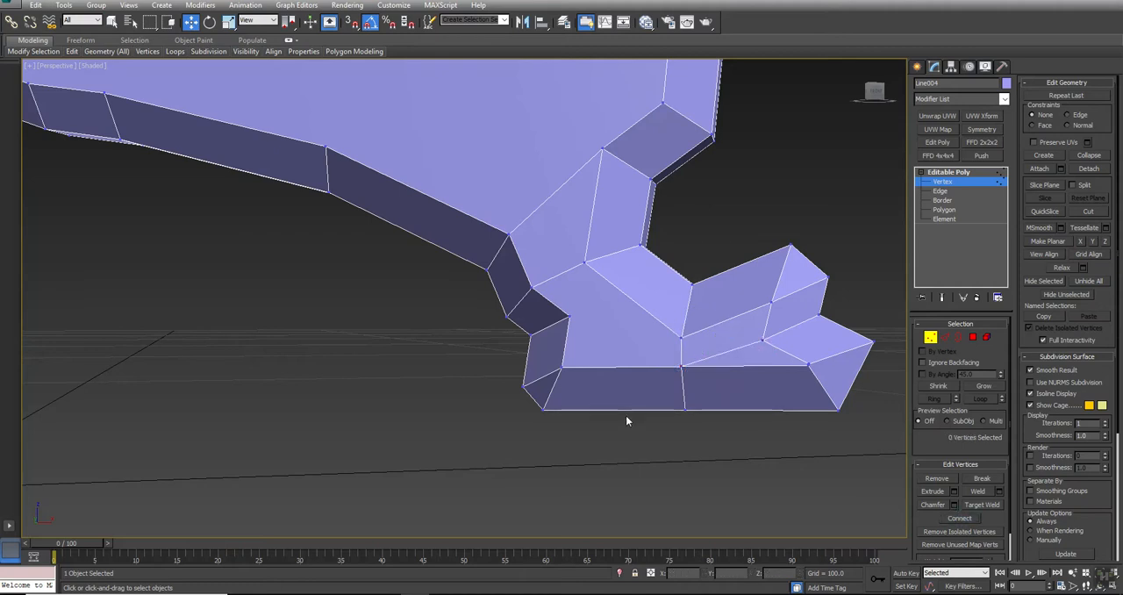
pyautogui.click(568, 317)
pyautogui.keyDown('ctrl'); pyautogui.click(681, 338); pyautogui.keyUp('ctrl')
# Try to add a crosswise loop through the leg's upper end edge and connect its midpoint to the side-face vertex above the ankle
pyautogui.moveTo(457, 127); pyautogui.dragTo(517, 336, button='middle')
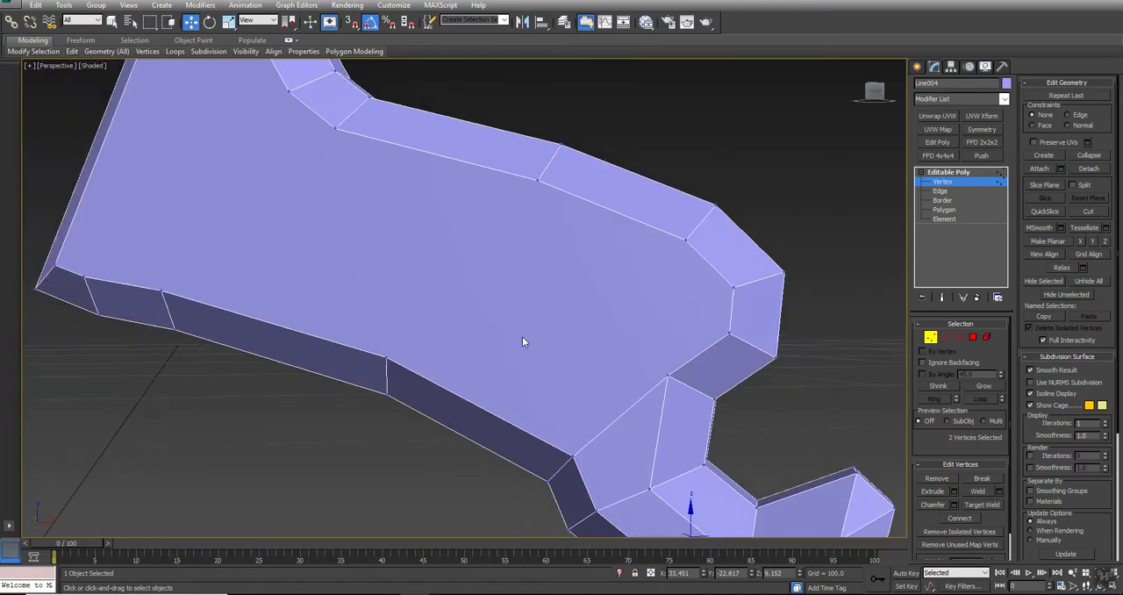
pyautogui.scroll(-3, 518, 338)
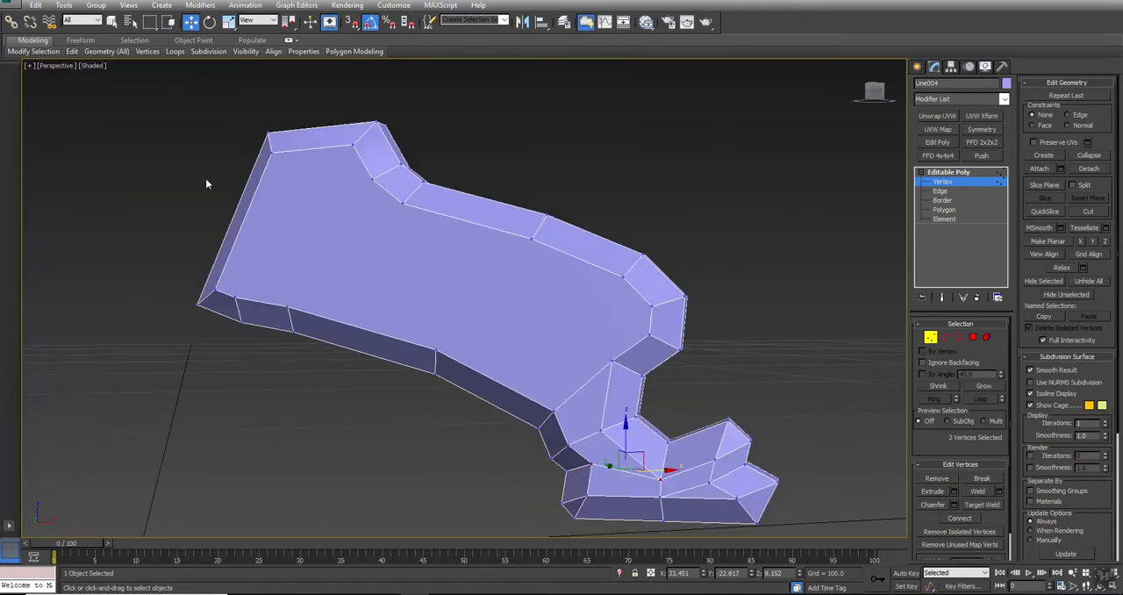
pyautogui.press('2')
pyautogui.doubleClick(251, 202)
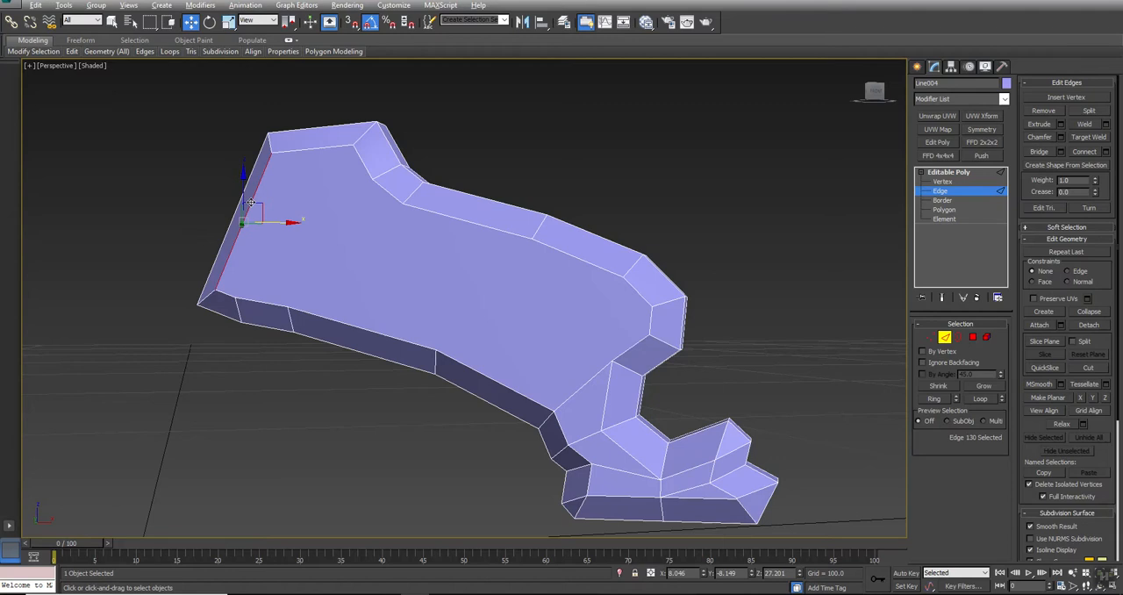
pyautogui.click(1084, 153)
pyautogui.press('1')
pyautogui.click(611, 361)
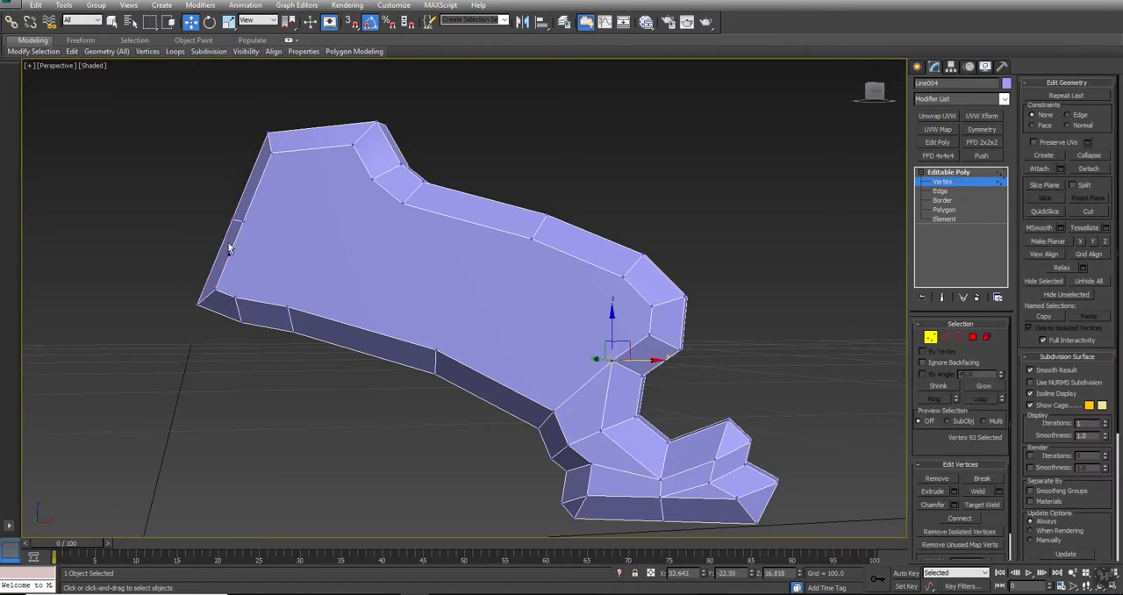
pyautogui.keyDown('ctrl'); pyautogui.click(243, 221); pyautogui.keyUp('ctrl')
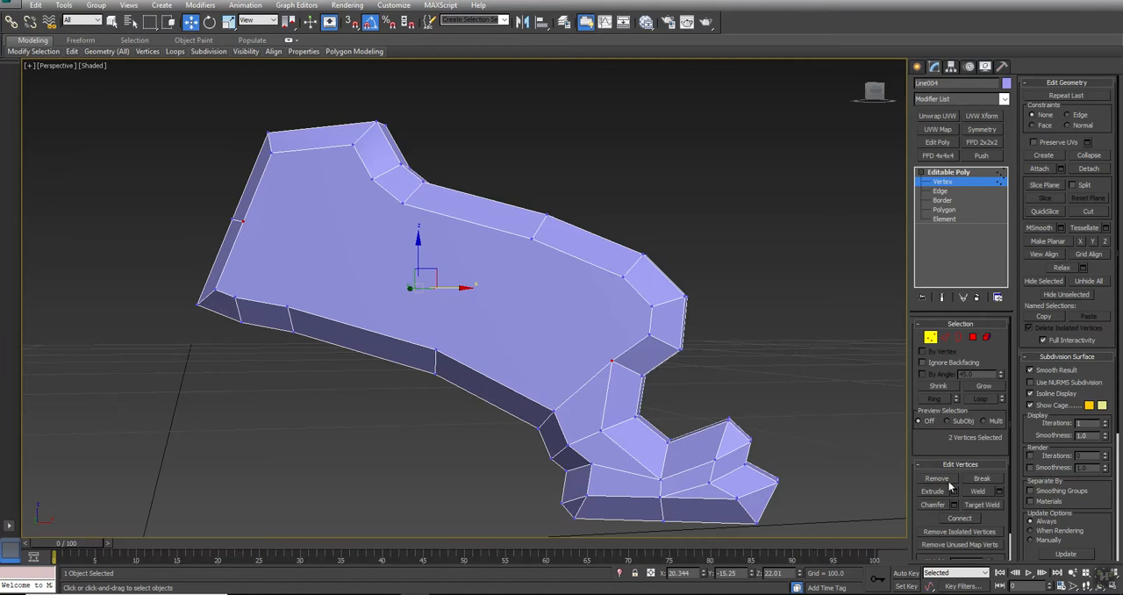
pyautogui.keyDown('alt'); pyautogui.moveTo(527, 328); pyautogui.dragTo(552, 348, button='middle'); pyautogui.keyUp('alt')
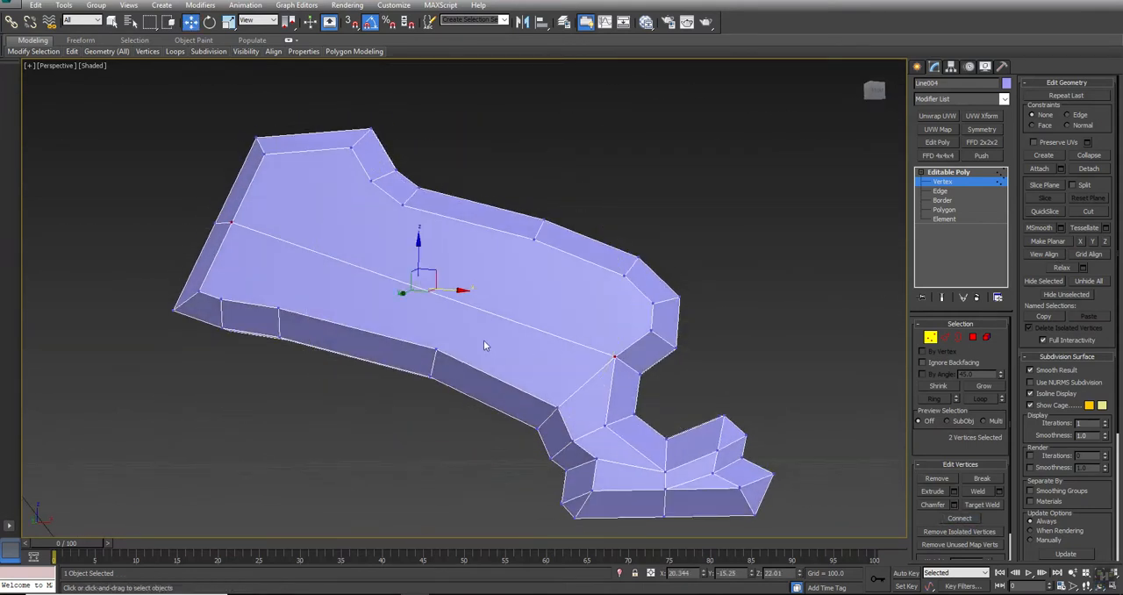
# Remove the lengthwise edge loop that runs across the leg's side face
pyautogui.press('2')
pyautogui.click(497, 316)
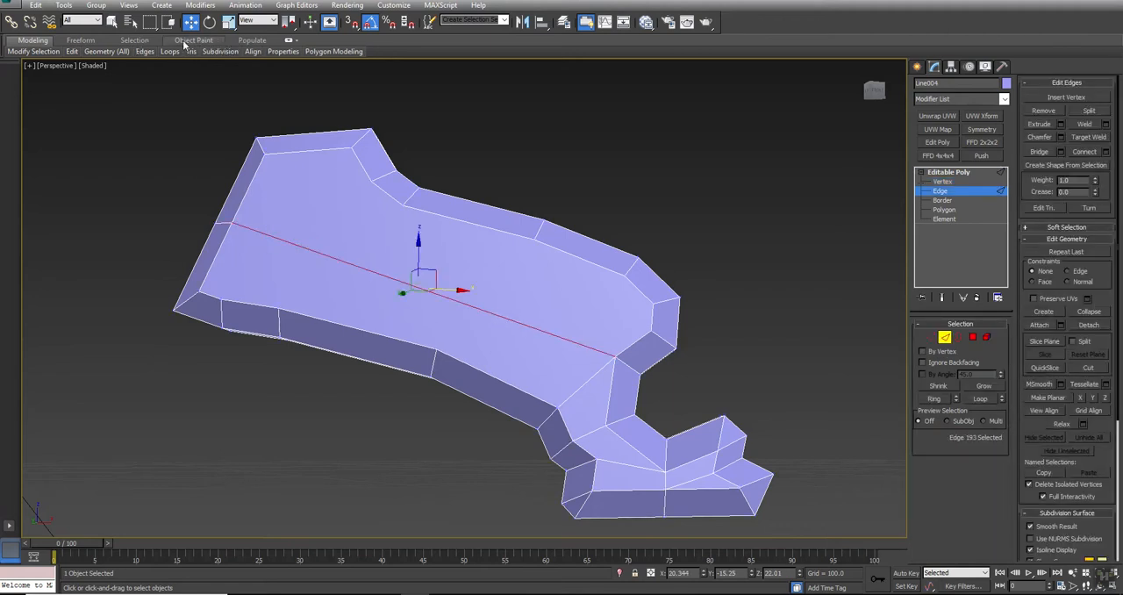
pyautogui.moveTo(167, 52)
pyautogui.click(114, 118)
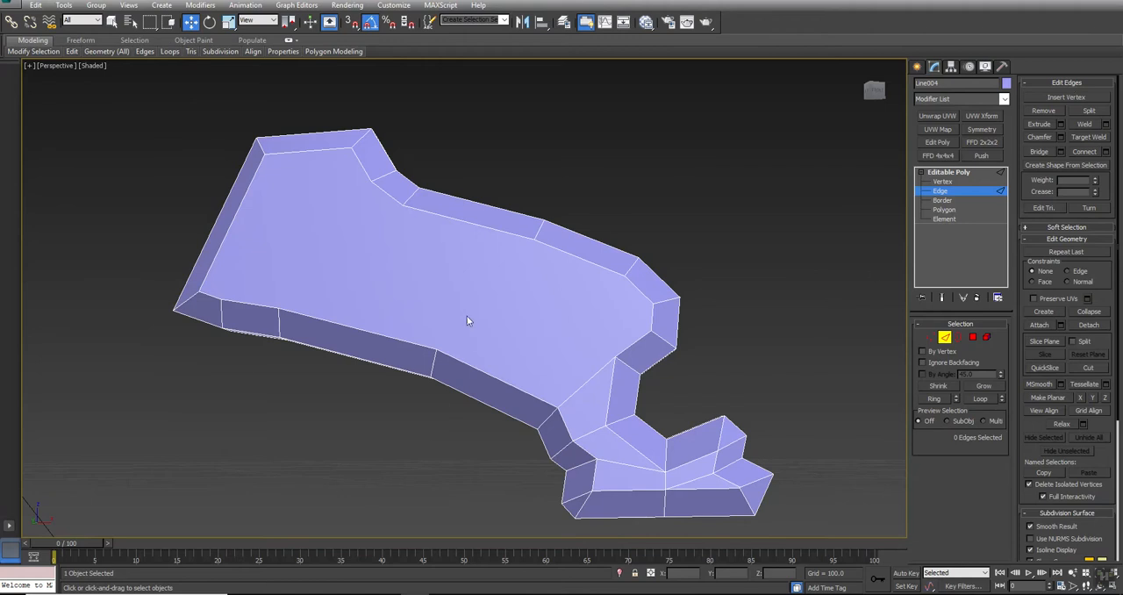
# Connect the middle vertex of the leg's upper bevel to the middle vertex of the lower bevel across the side face
pyautogui.press('1')
pyautogui.click(623, 277)
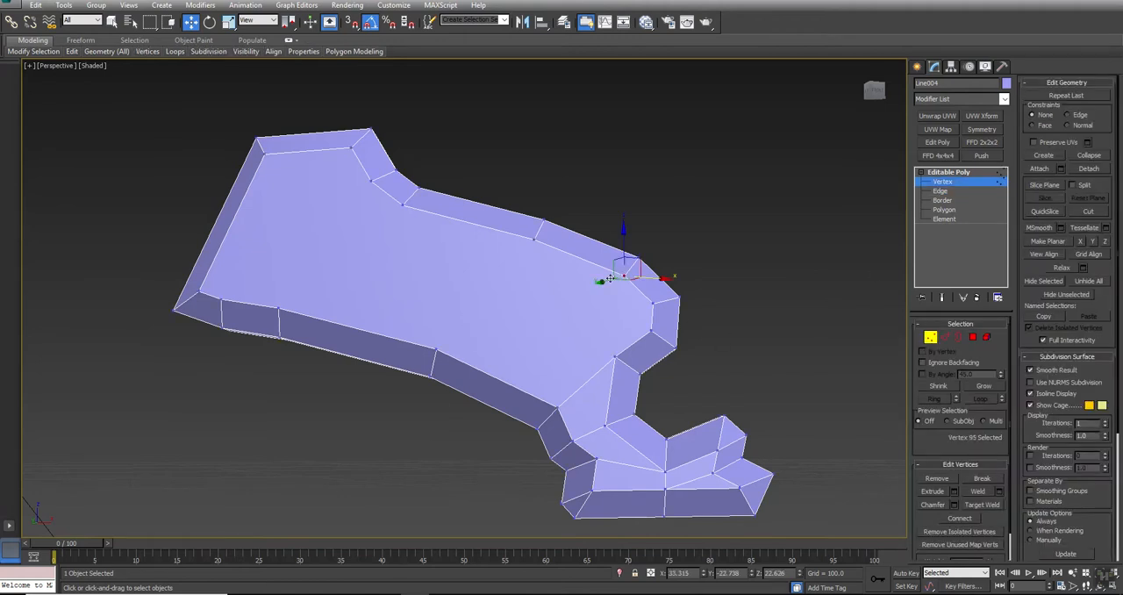
pyautogui.click(531, 238)
pyautogui.keyDown('ctrl'); pyautogui.click(436, 350); pyautogui.keyUp('ctrl')
pyautogui.click(960, 518)
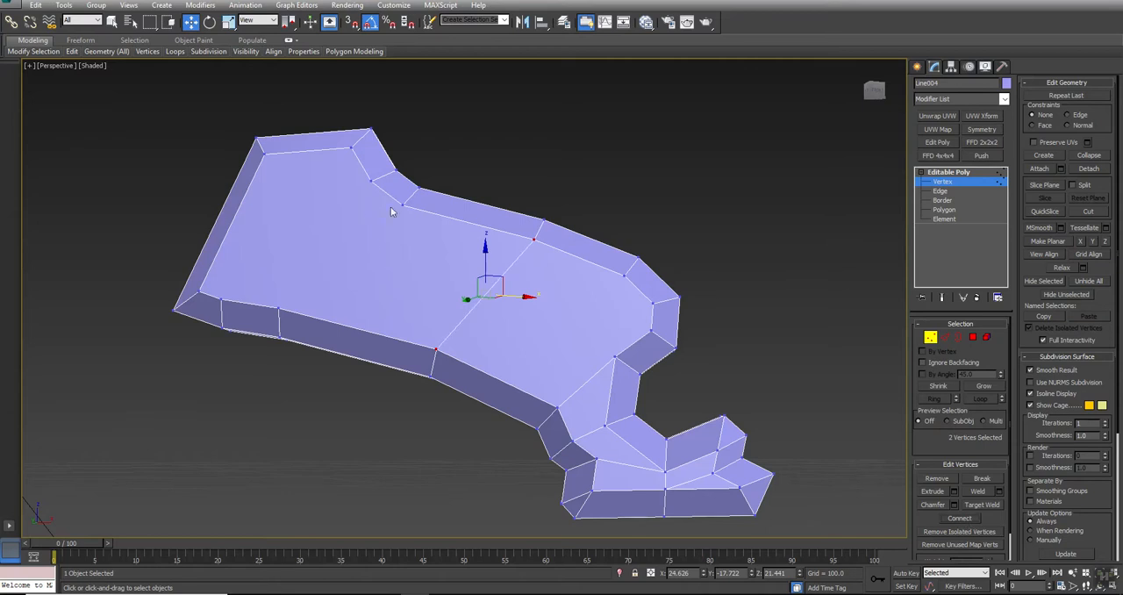
# Connect the two vertices below the leg's shoulder bend to the two lower-bevel vertices nearest the upper end, making two crosswise edges
pyautogui.click(402, 205)
pyautogui.keyDown('ctrl'); pyautogui.click(278, 309); pyautogui.keyUp('ctrl')
pyautogui.click(961, 521)
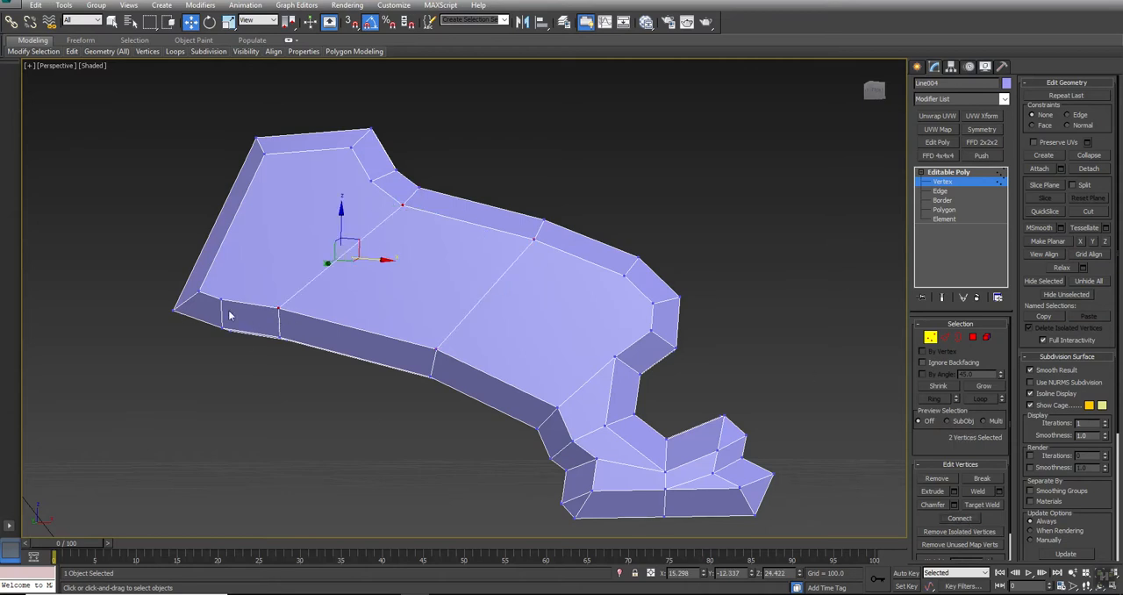
pyautogui.click(217, 299)
pyautogui.keyDown('ctrl'); pyautogui.click(369, 180); pyautogui.keyUp('ctrl')
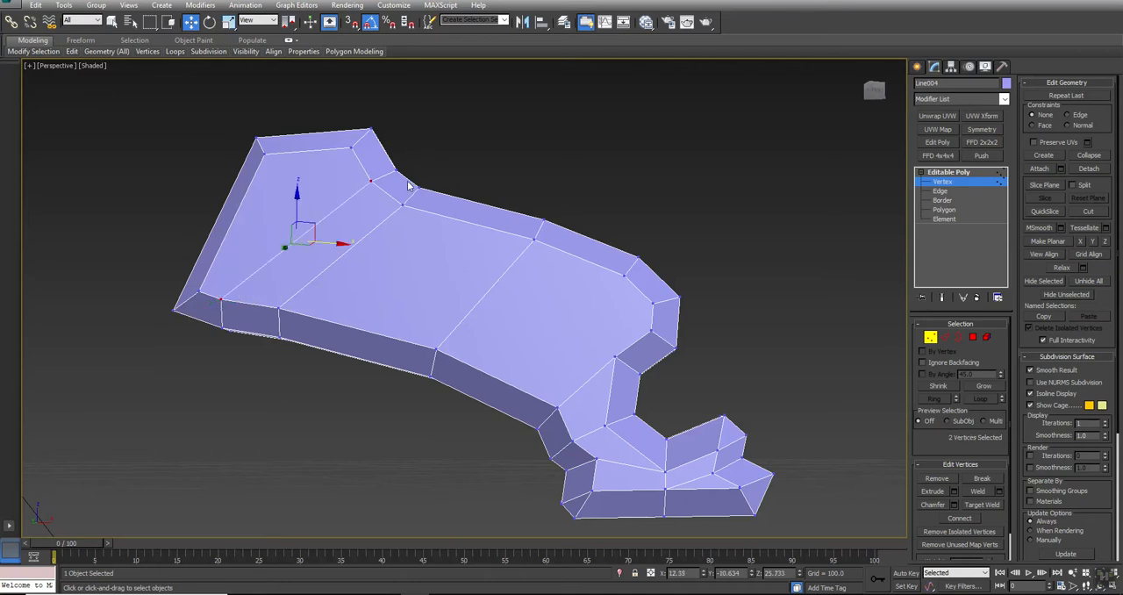
# Connect the side-face vertex above the ankle to the knee's top vertex and to the middle vertex of the upper bevel
pyautogui.click(636, 261)
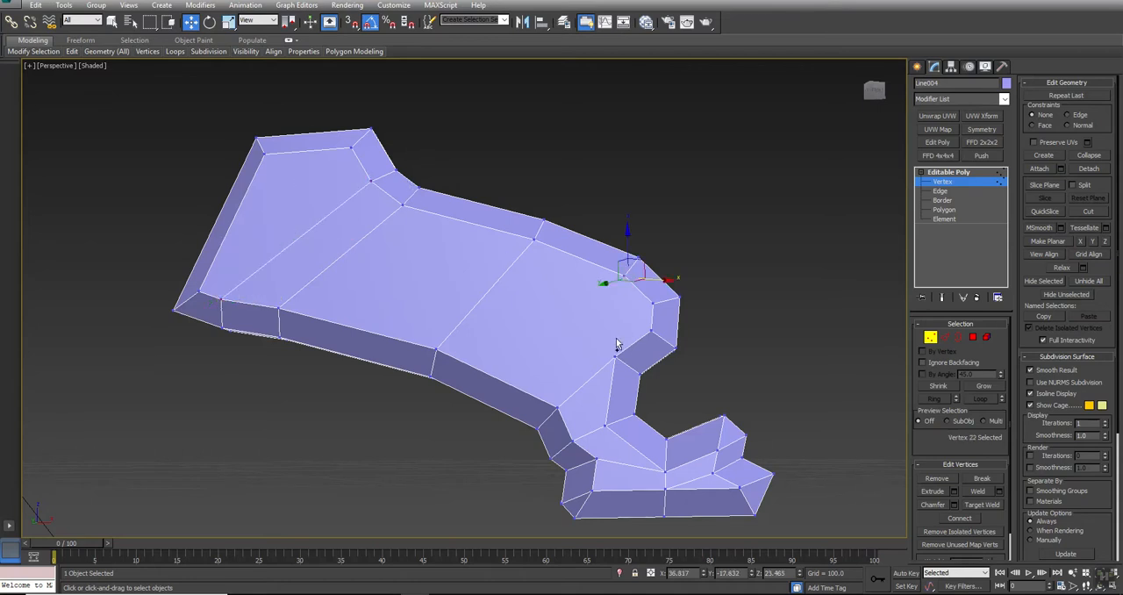
pyautogui.keyDown('ctrl'); pyautogui.click(612, 358); pyautogui.keyUp('ctrl')
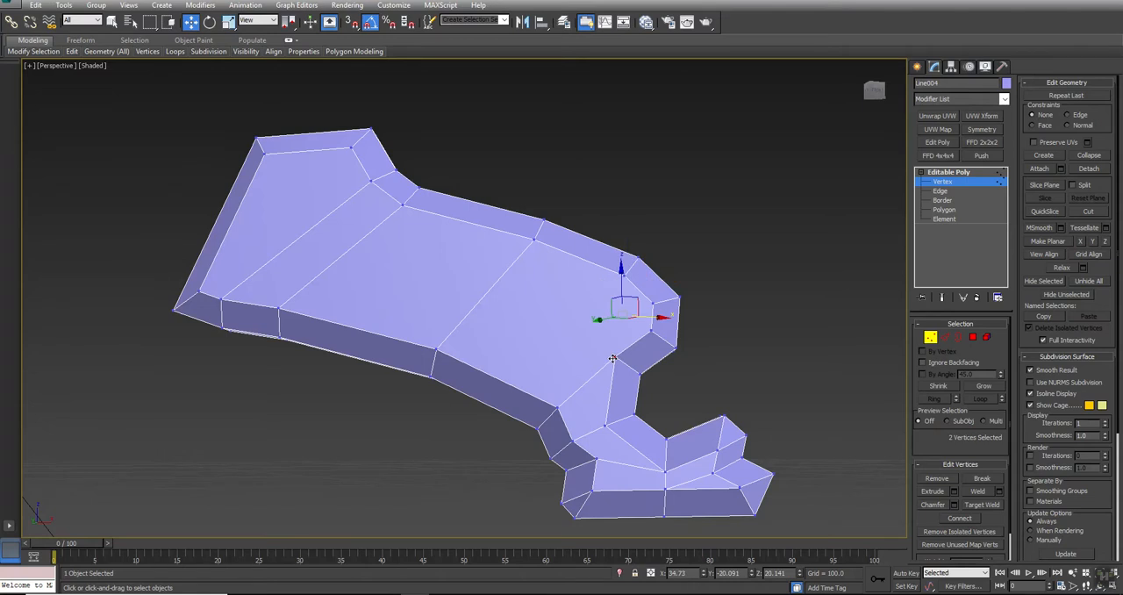
pyautogui.keyDown('alt'); pyautogui.click(616, 358); pyautogui.keyUp('alt')
pyautogui.keyDown('ctrl'); pyautogui.click(614, 357); pyautogui.keyUp('ctrl')
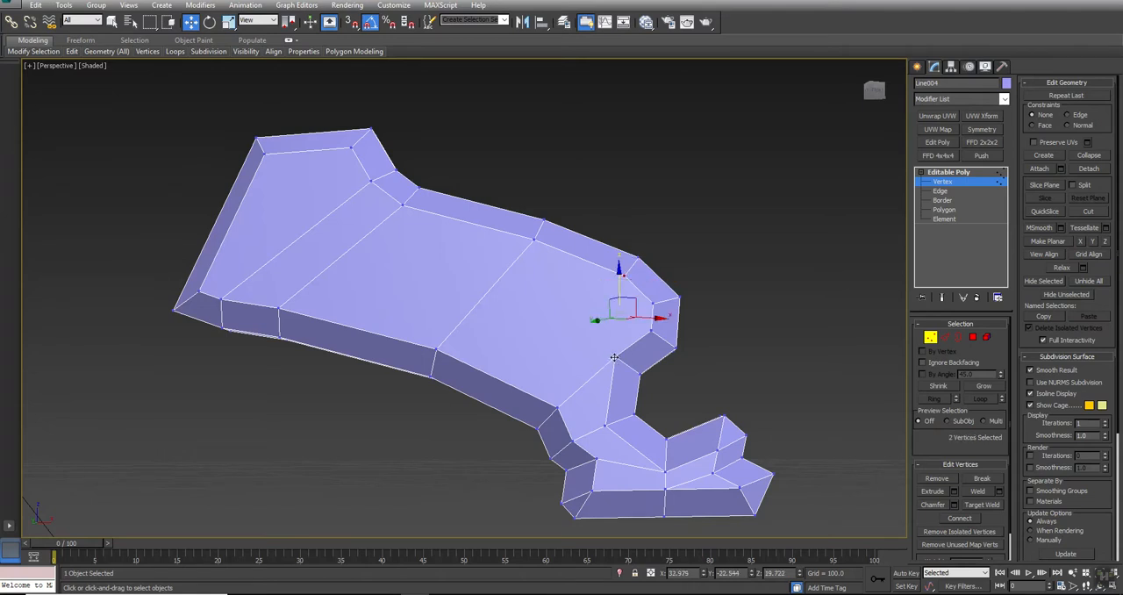
pyautogui.hotkey('ctrl', 'shift', 'e')
pyautogui.click(769, 340)
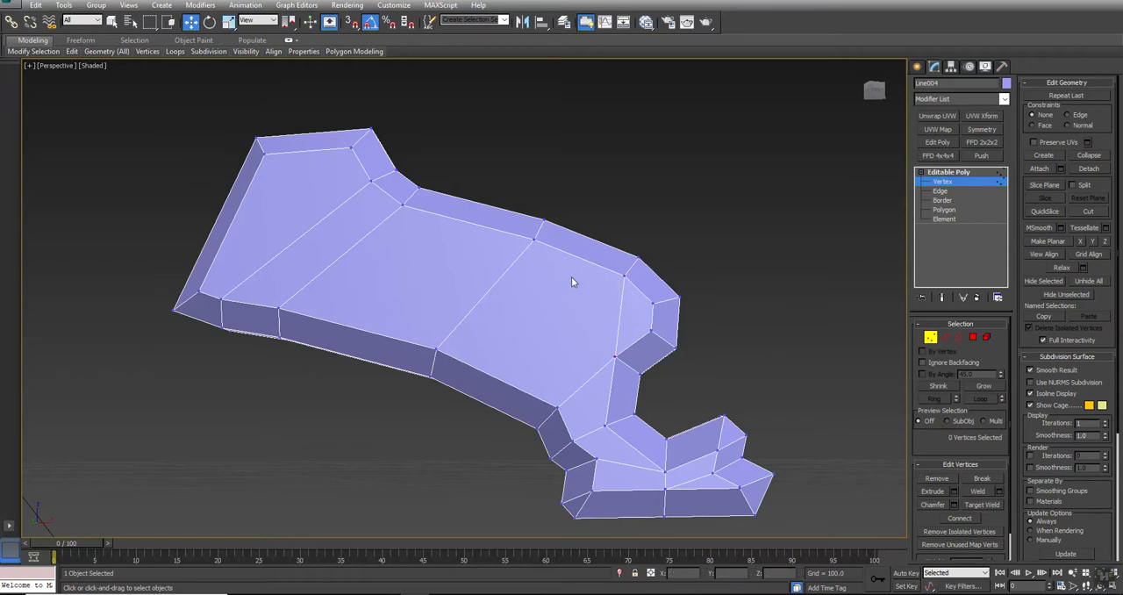
pyautogui.click(616, 358)
pyautogui.keyDown('ctrl'); pyautogui.click(533, 237); pyautogui.keyUp('ctrl')
pyautogui.hotkey('ctrl', 'shift', 'e')
# Connect the vertex at the shoulder bend to the inner corner vertex at the top of the leg's end
pyautogui.keyDown('alt'); pyautogui.moveTo(507, 346); pyautogui.dragTo(465, 303, button='middle'); pyautogui.keyUp('alt')
pyautogui.click(368, 167)
pyautogui.keyDown('ctrl'); pyautogui.click(247, 128); pyautogui.keyUp('ctrl')
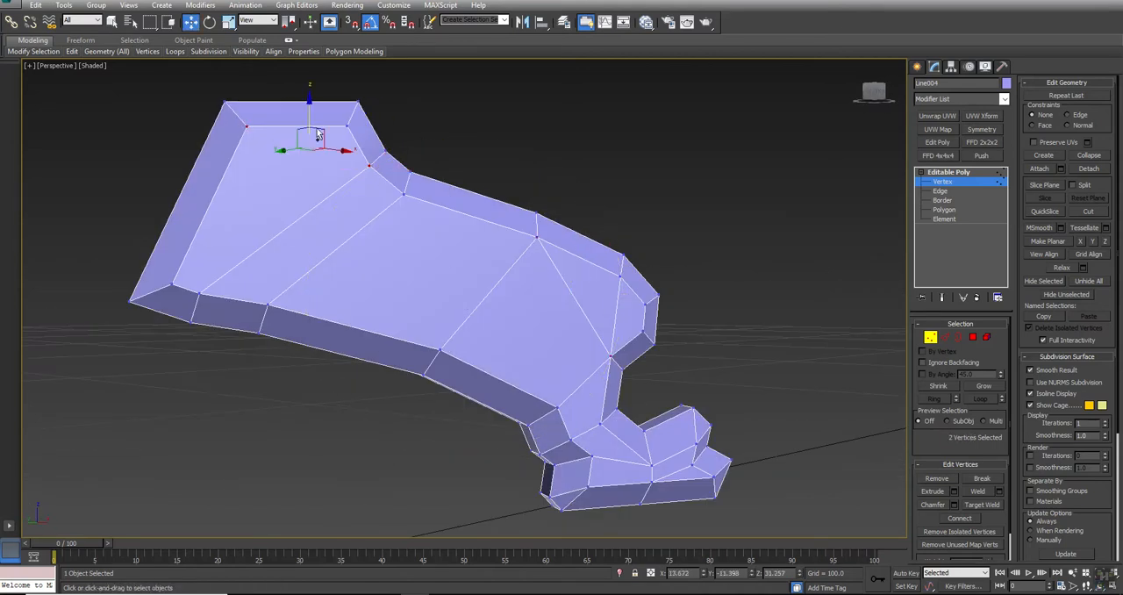
pyautogui.hotkey('ctrl', 'shift', 'e')
pyautogui.click(772, 170)
# Return to object level and add a Symmetry modifier to the leg, mirroring it along the Z axis
pyautogui.keyDown('alt'); pyautogui.moveTo(600, 309); pyautogui.dragTo(488, 351, button='middle'); pyautogui.keyUp('alt')
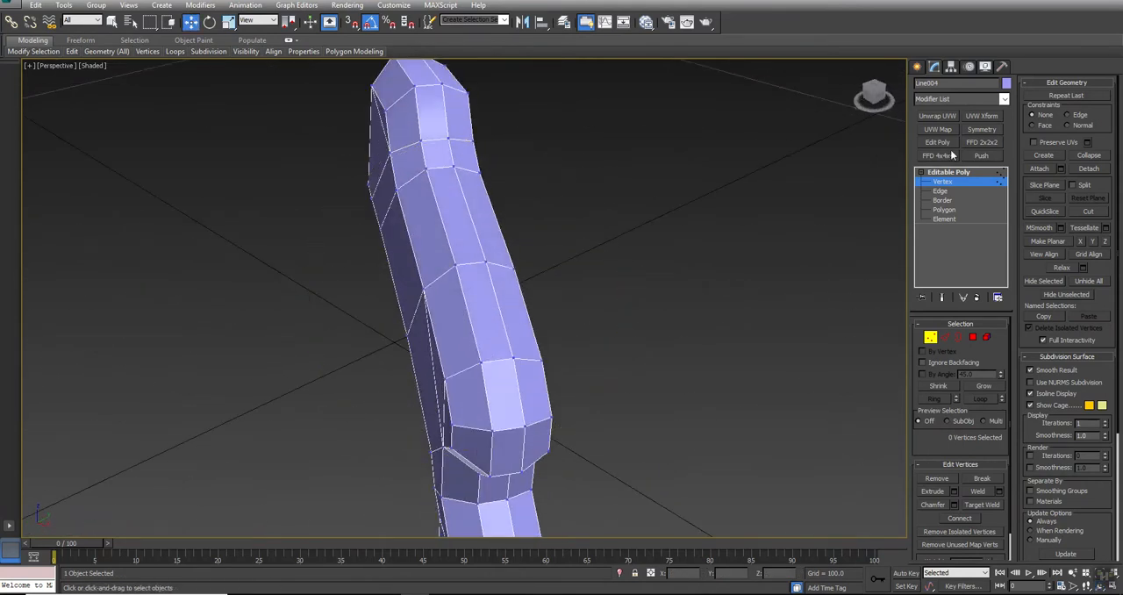
pyautogui.click(947, 174)
pyautogui.scroll(-3, 715, 217)
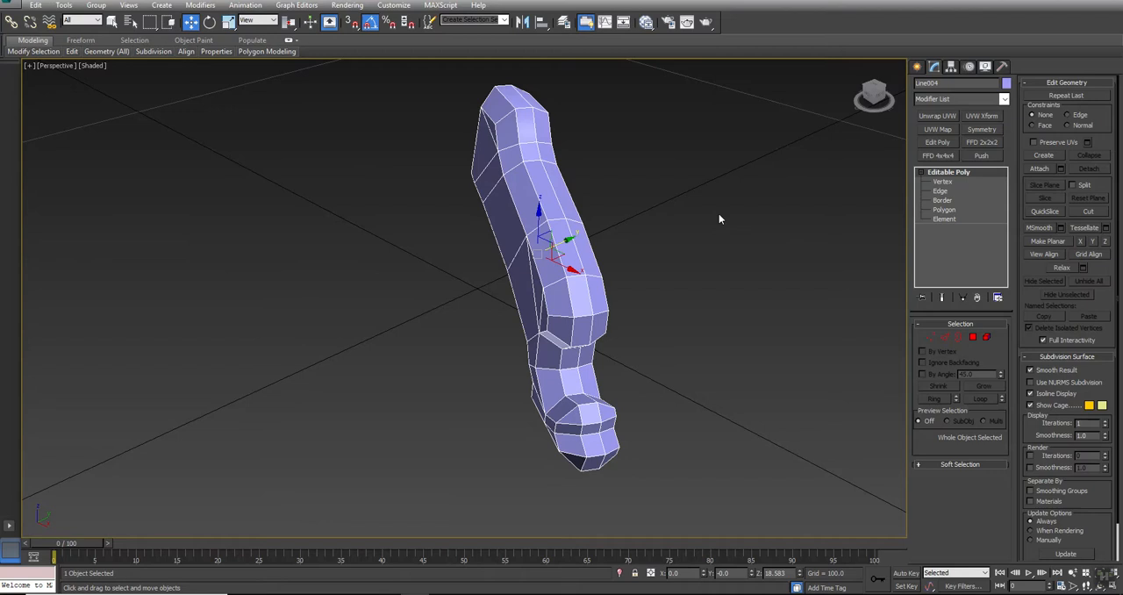
pyautogui.click(982, 130)
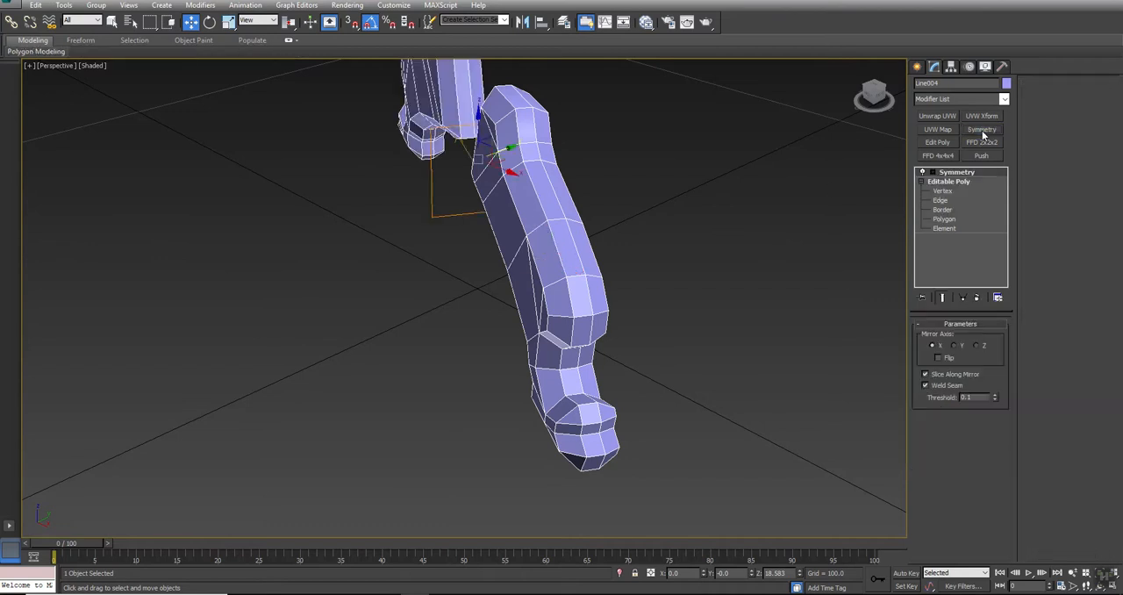
pyautogui.keyDown('alt'); pyautogui.moveTo(521, 210); pyautogui.dragTo(564, 275, button='middle'); pyautogui.keyUp('alt')
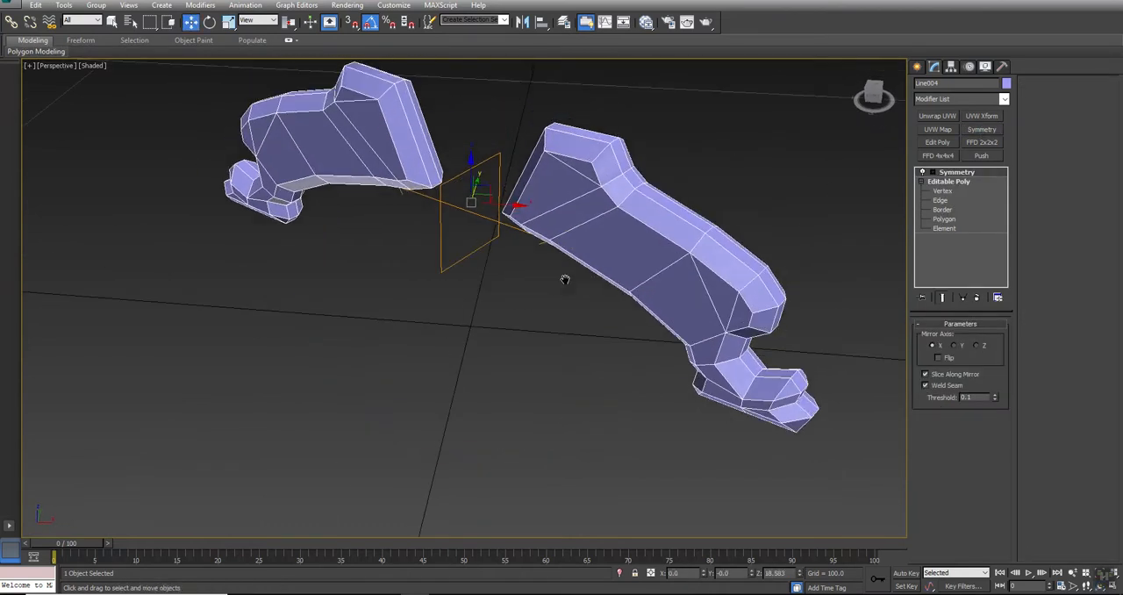
pyautogui.click(977, 345)
pyautogui.keyDown('alt'); pyautogui.moveTo(412, 330); pyautogui.dragTo(438, 321, button='middle'); pyautogui.keyUp('alt')
pyautogui.press('w')
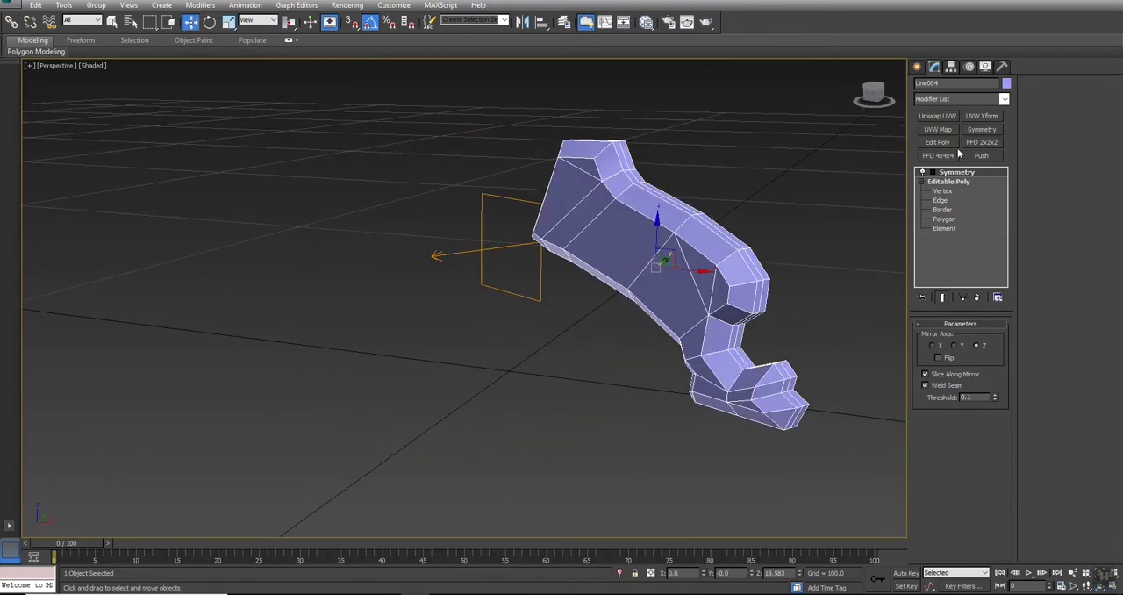
# Collapse the Symmetry modifier into the leg's editable poly
pyautogui.rightClick(950, 175)
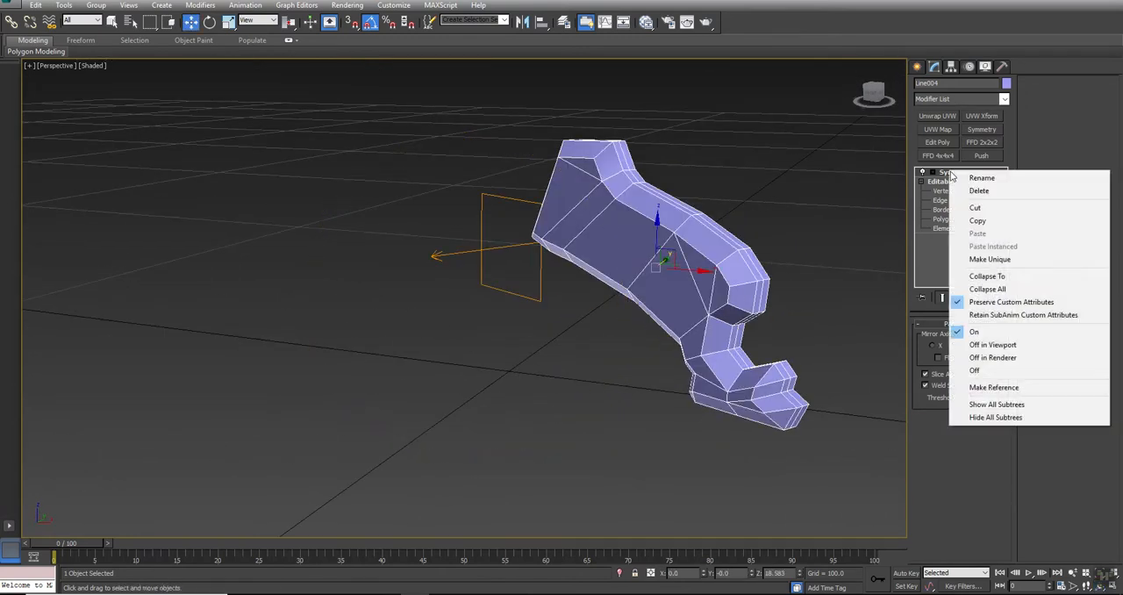
pyautogui.click(987, 276)
pyautogui.click(613, 342)
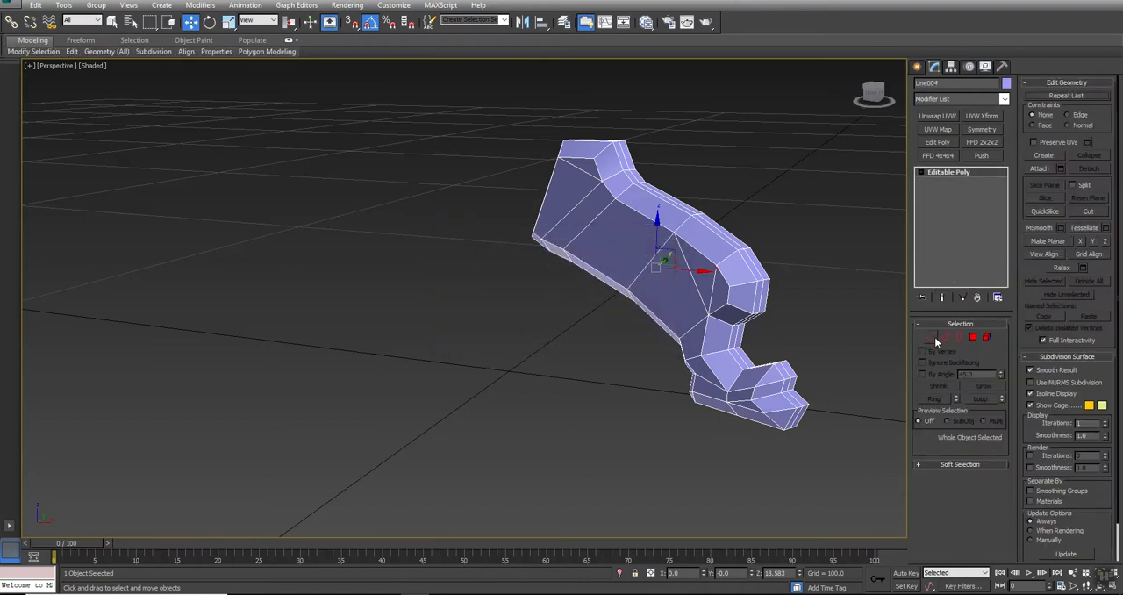
# Select an edge of the lengthwise centre seam on top of the leg and remove its whole loop
pyautogui.click(946, 338)
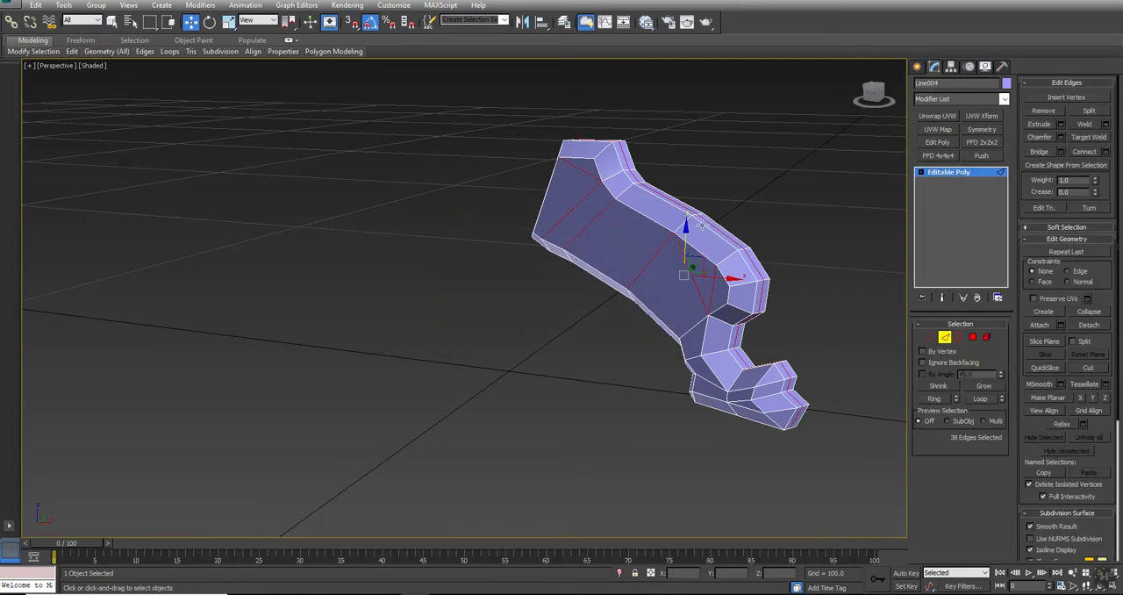
pyautogui.click(727, 235)
pyautogui.keyDown('alt'); pyautogui.moveTo(579, 267); pyautogui.dragTo(595, 282, button='middle'); pyautogui.keyUp('alt')
pyautogui.press('w')
pyautogui.moveTo(168, 55)
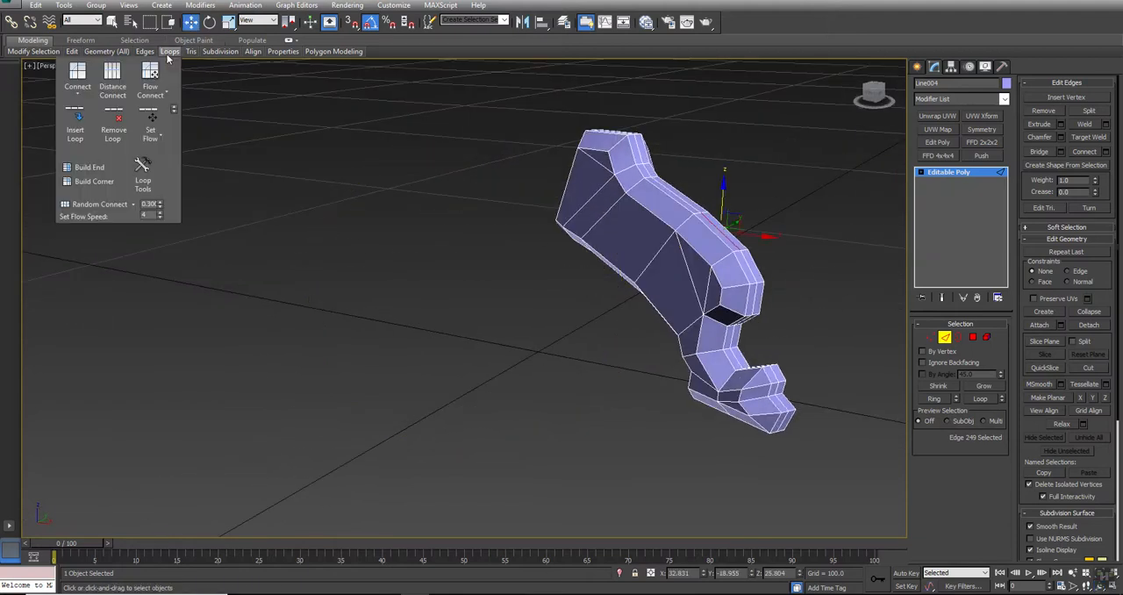
pyautogui.click(109, 120)
# Collapse the two nearly coincident vertices behind the toe on one side of the foot into a single vertex
pyautogui.moveTo(606, 282); pyautogui.dragTo(548, 298, button='middle')
pyautogui.hotkey('alt', 'w')
pyautogui.scroll(5, 724, 204)
pyautogui.click(929, 337)
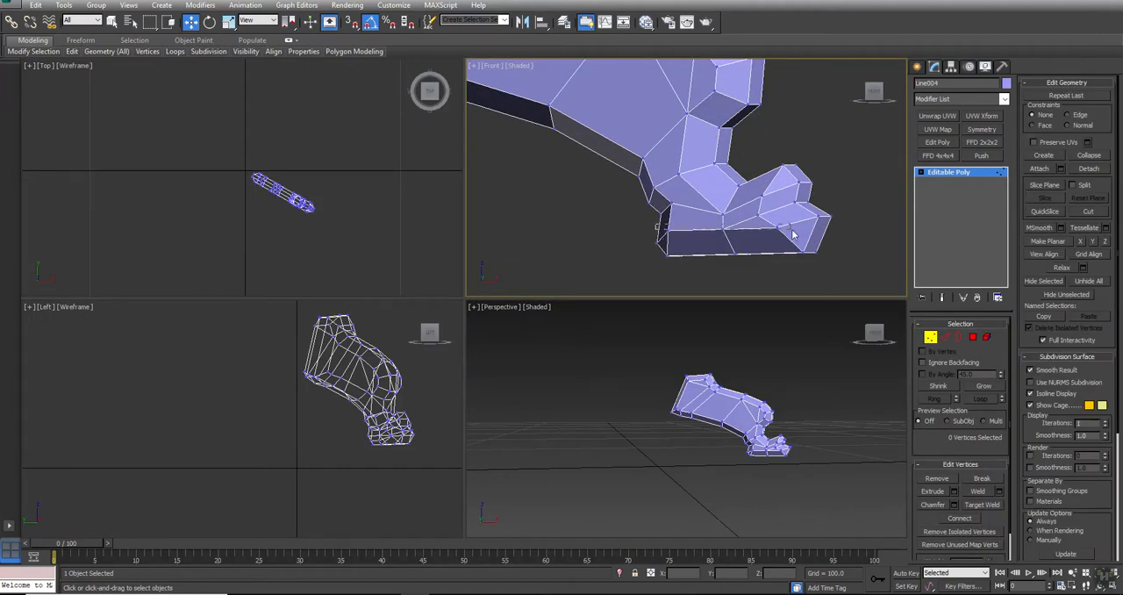
pyautogui.moveTo(789, 230); pyautogui.dragTo(788, 236)
pyautogui.scroll(8, 760, 431)
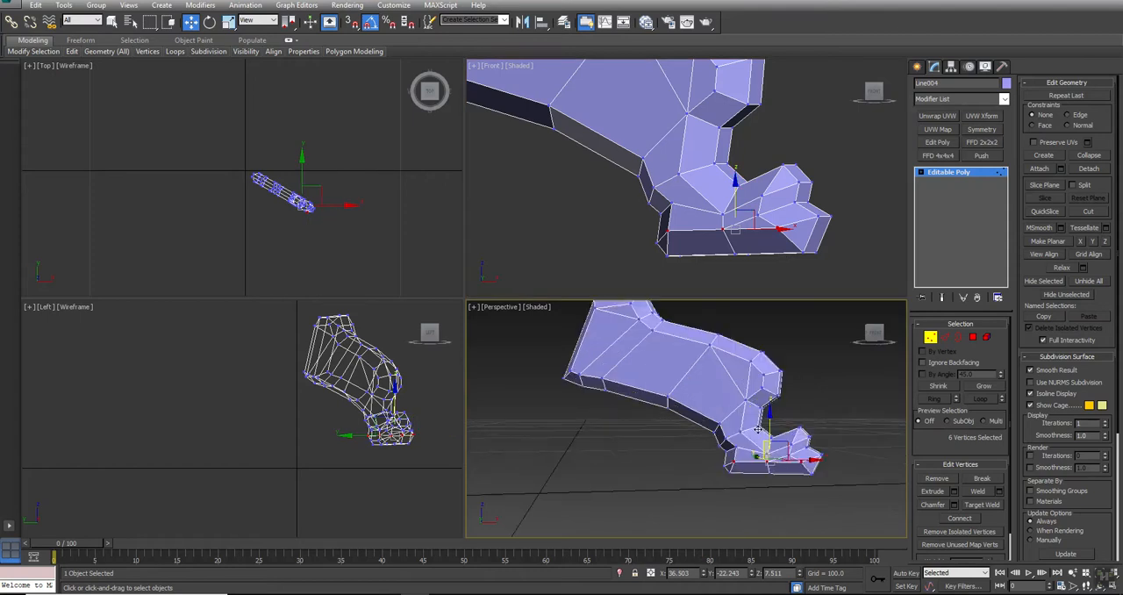
pyautogui.hotkey('alt', 'w')
pyautogui.keyDown('alt'); pyautogui.moveTo(757, 429); pyautogui.dragTo(386, 369, button='middle'); pyautogui.keyUp('alt')
pyautogui.keyDown('ctrl'); pyautogui.click(612, 437); pyautogui.keyUp('ctrl')
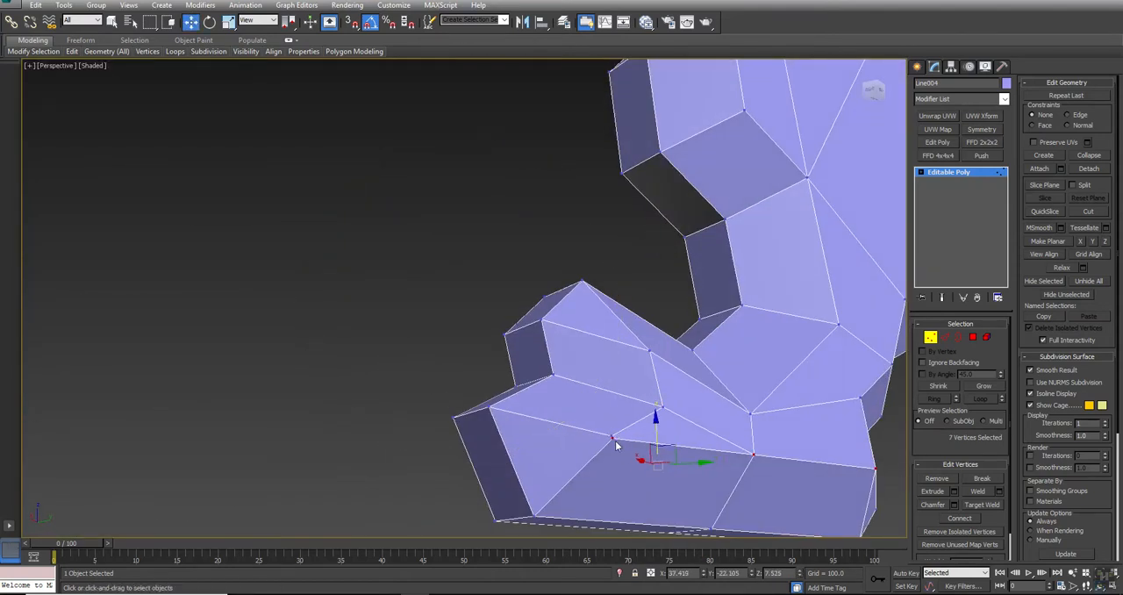
pyautogui.scroll(5, 614, 443)
pyautogui.click(601, 426)
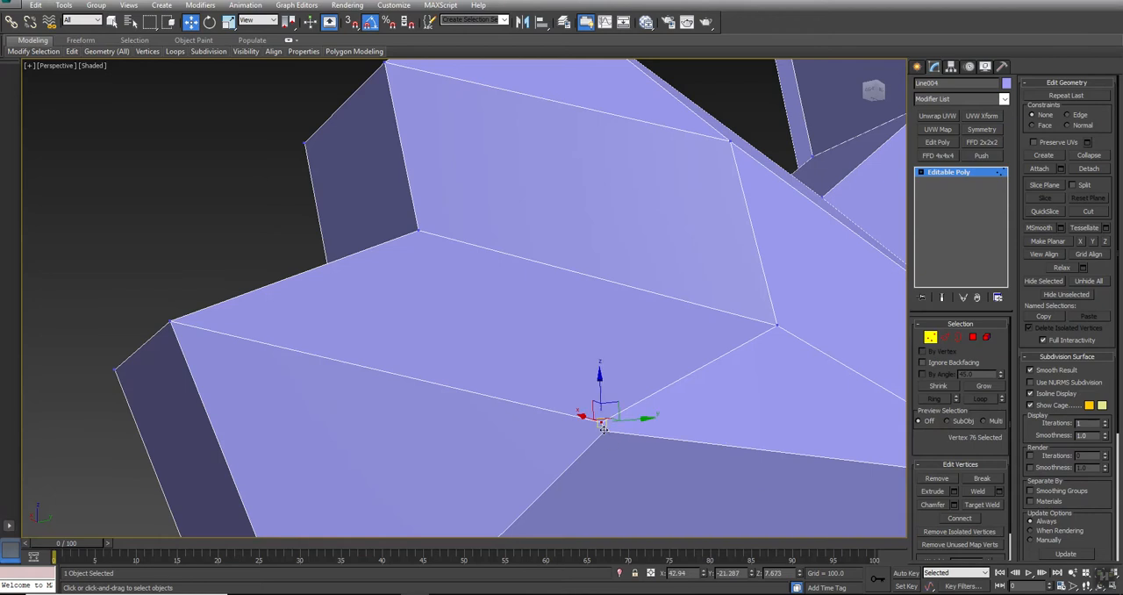
pyautogui.click(1088, 155)
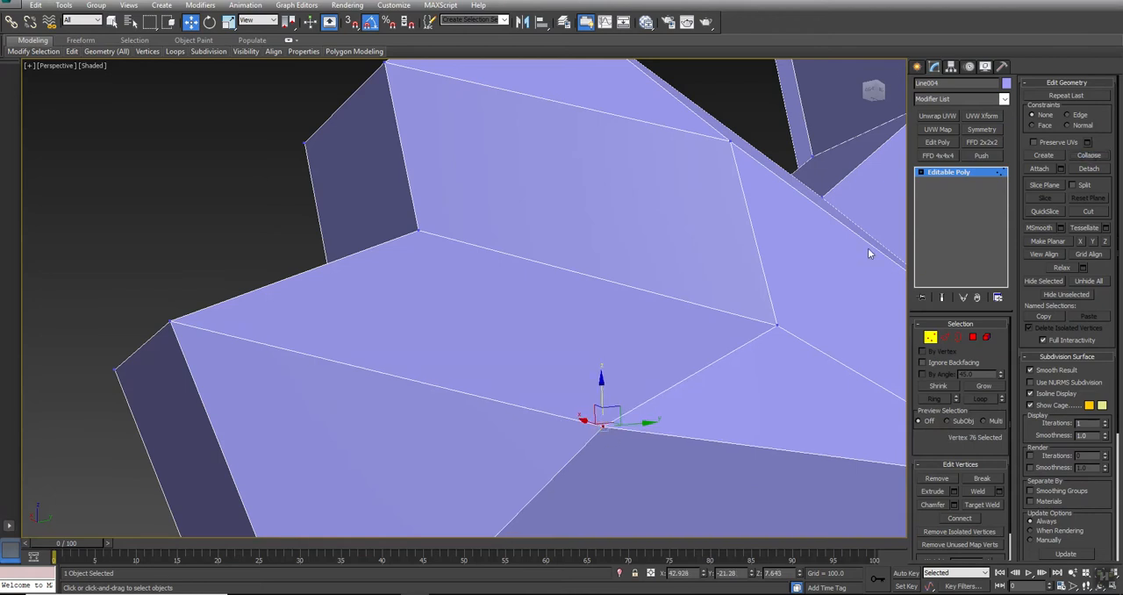
# Collapse the matching pair of close vertices behind the toe on the foot's opposite side, selecting them in wireframe display
pyautogui.scroll(-5, 605, 293)
pyautogui.moveTo(604, 293)
pyautogui.keyDown('alt'); pyautogui.mouseDown(button='middle')
pyautogui.moveTo(574, 280)
pyautogui.moveTo(621, 300)
pyautogui.mouseUp(button='middle'); pyautogui.keyUp('alt')
pyautogui.press('w')
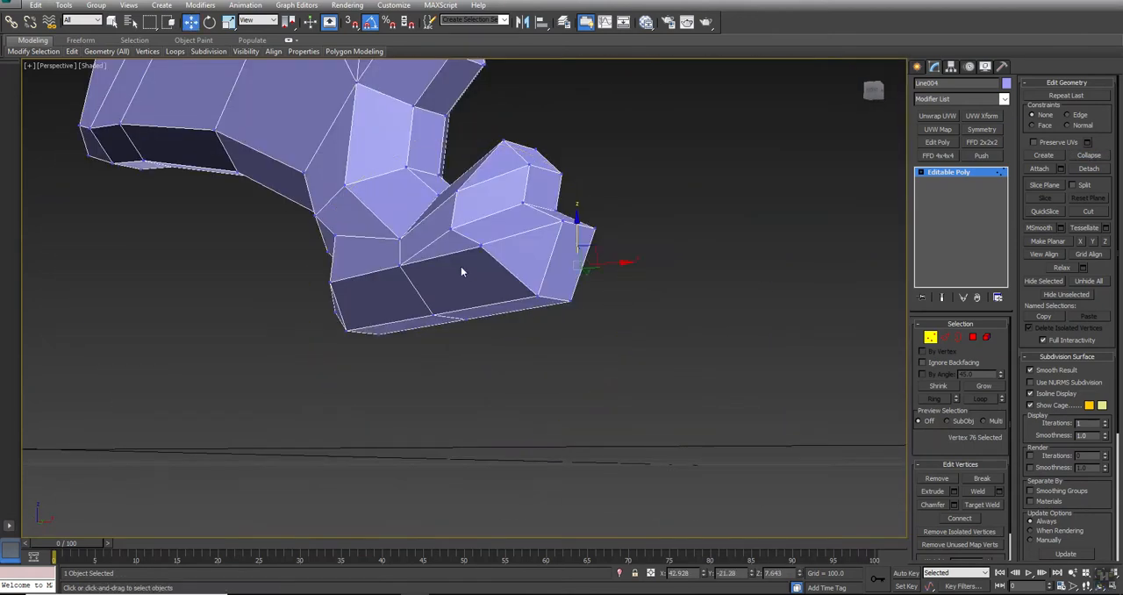
pyautogui.scroll(10, 485, 245)
pyautogui.press('F3')
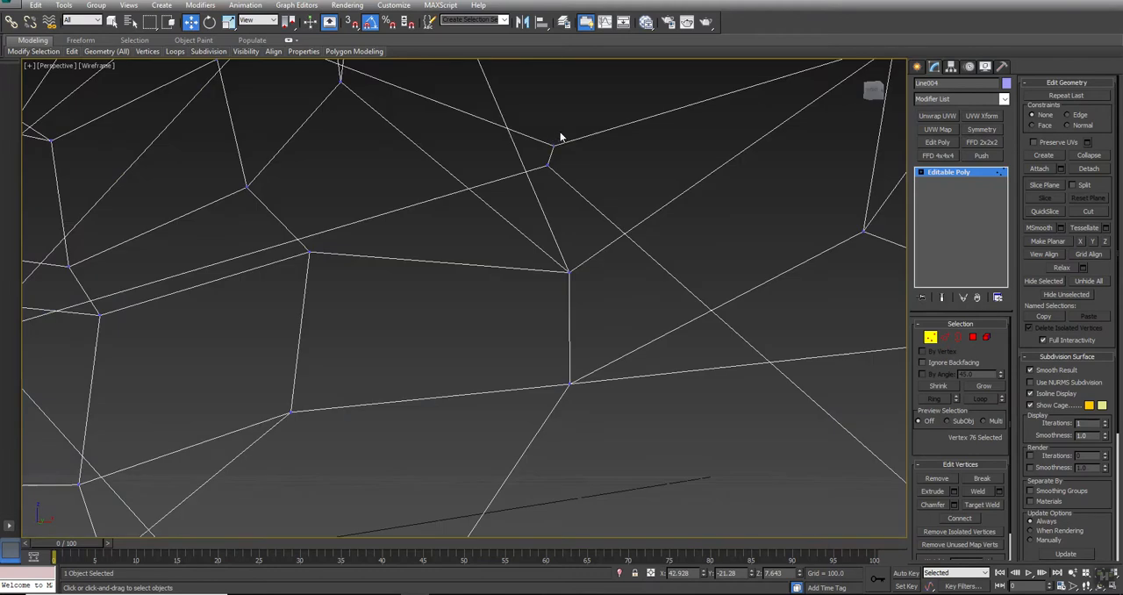
pyautogui.moveTo(573, 123); pyautogui.dragTo(518, 182)
pyautogui.click(1089, 155)
pyautogui.press('F3')
pyautogui.scroll(-8, 546, 199)
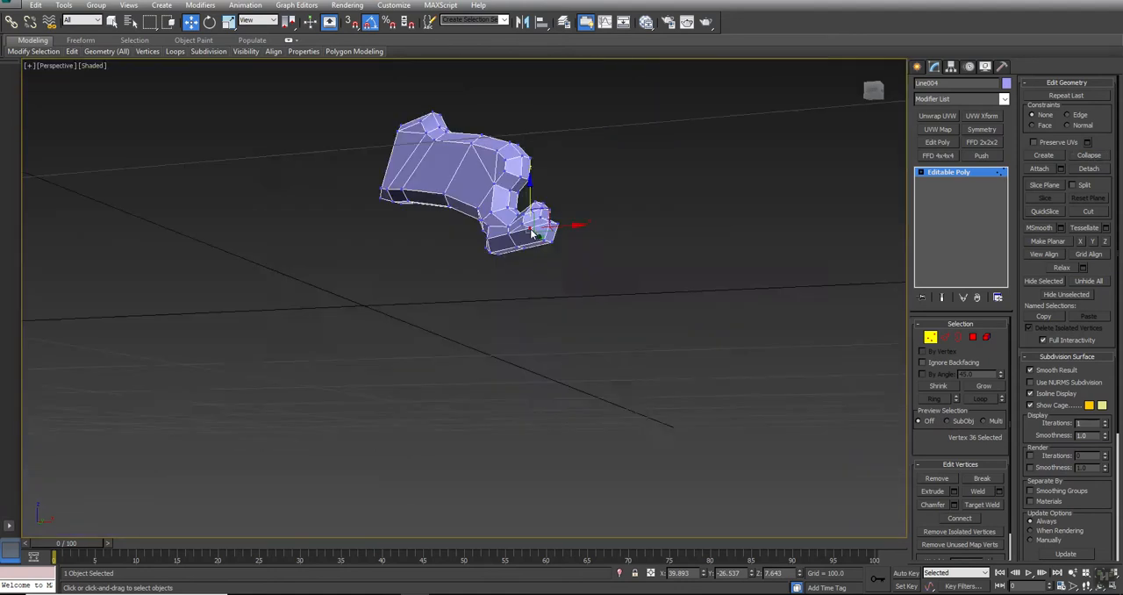
pyautogui.scroll(5, 530, 228)
pyautogui.keyDown('alt'); pyautogui.moveTo(530, 228); pyautogui.dragTo(476, 276, button='middle'); pyautogui.keyUp('alt')
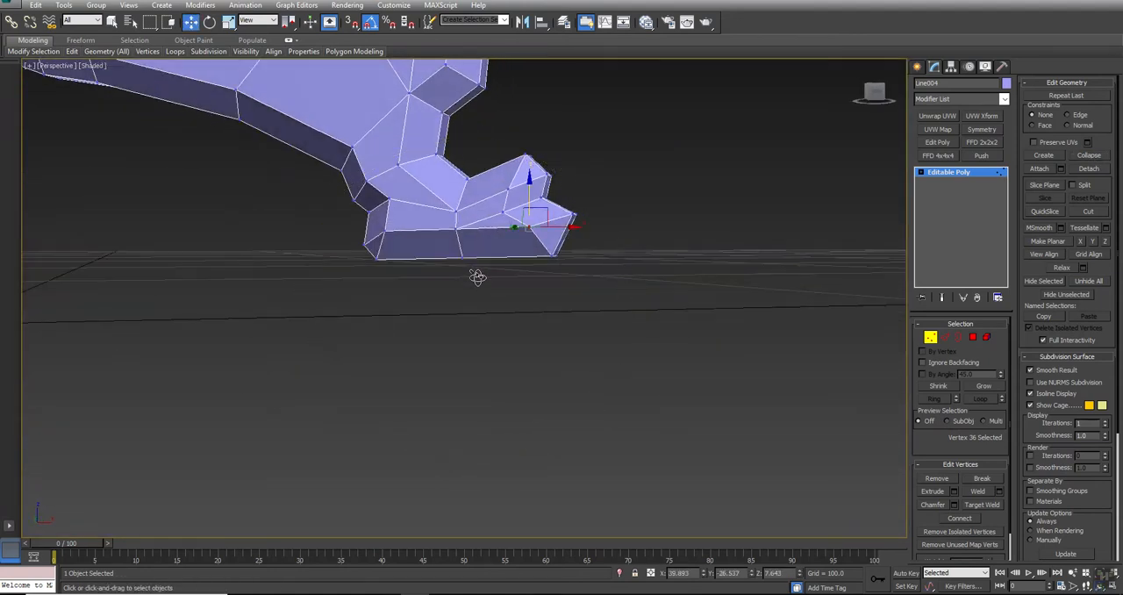
# Select the lengthwise edges just above the sole on both sides of the foot and move them down to sole level
pyautogui.press('2')
pyautogui.click(476, 223)
pyautogui.keyDown('ctrl'); pyautogui.click(441, 232); pyautogui.keyUp('ctrl')
pyautogui.keyDown('alt'); pyautogui.moveTo(441, 236); pyautogui.dragTo(348, 278, button='middle'); pyautogui.keyUp('alt')
pyautogui.press('w')
pyautogui.keyDown('ctrl'); pyautogui.click(539, 232); pyautogui.keyUp('ctrl')
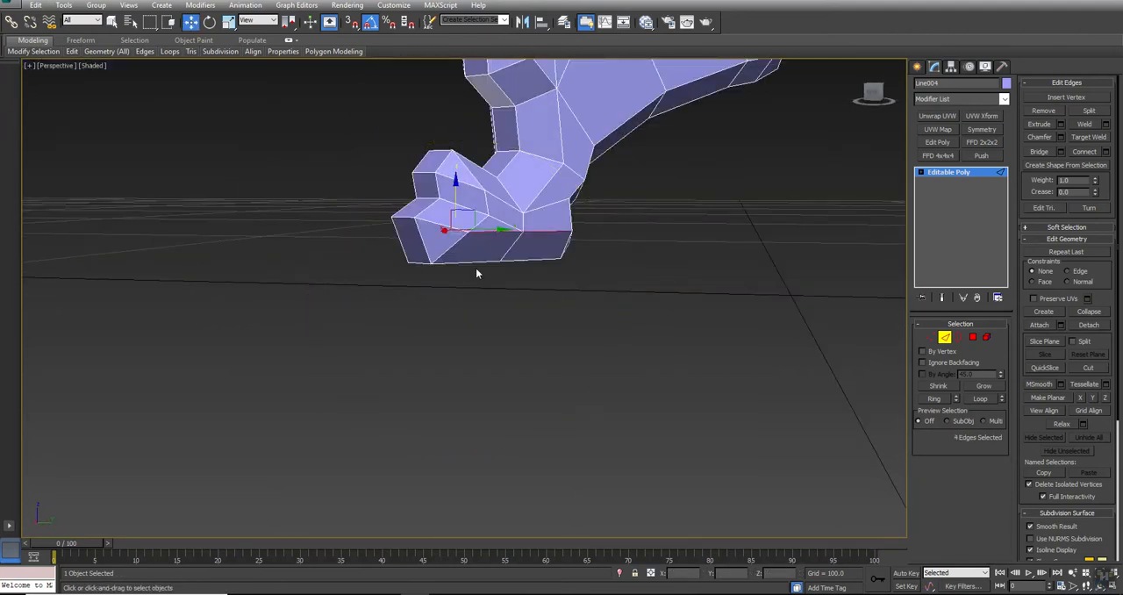
pyautogui.hotkey('alt', 'w')
pyautogui.rightClick(696, 195)
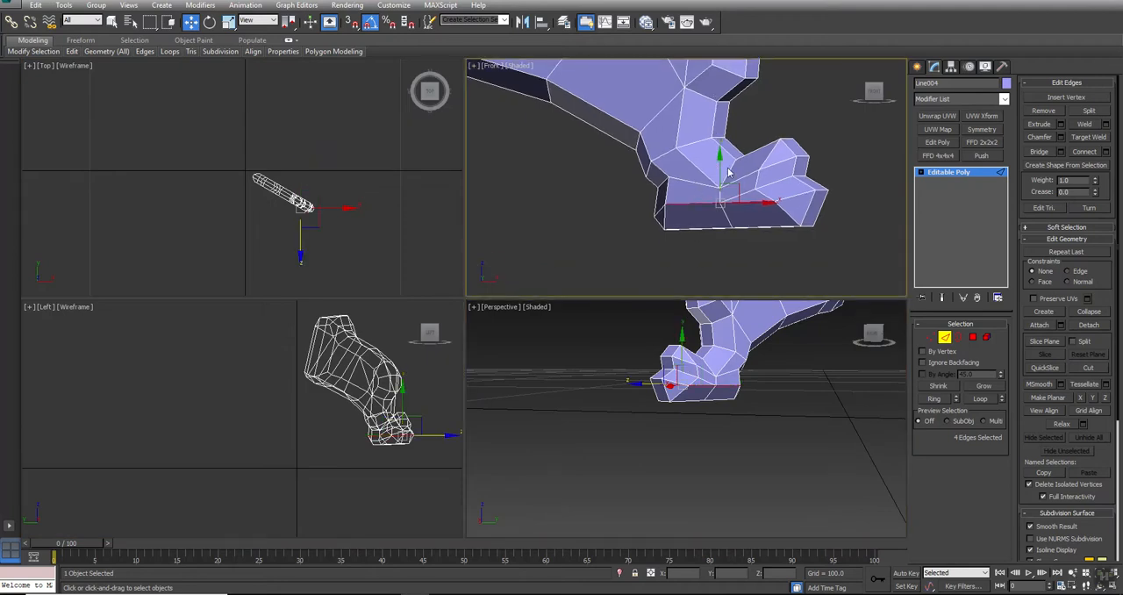
pyautogui.moveTo(717, 165); pyautogui.dragTo(717, 192)
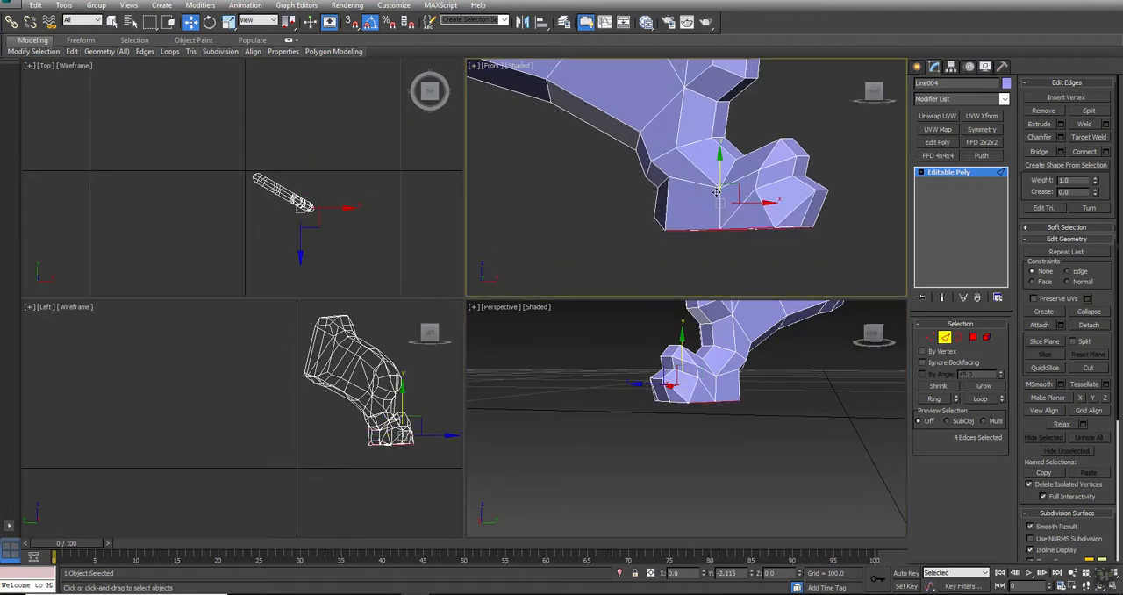
# Select all vertices along the foot's sole and flatten them with Make Planar along Y, returning to object level
pyautogui.press('1')
pyautogui.press('F3')
pyautogui.moveTo(613, 260)
pyautogui.mouseDown()
pyautogui.moveTo(857, 238)
pyautogui.moveTo(867, 221)
pyautogui.moveTo(866, 230)
pyautogui.mouseUp()
pyautogui.middleClick(746, 383)
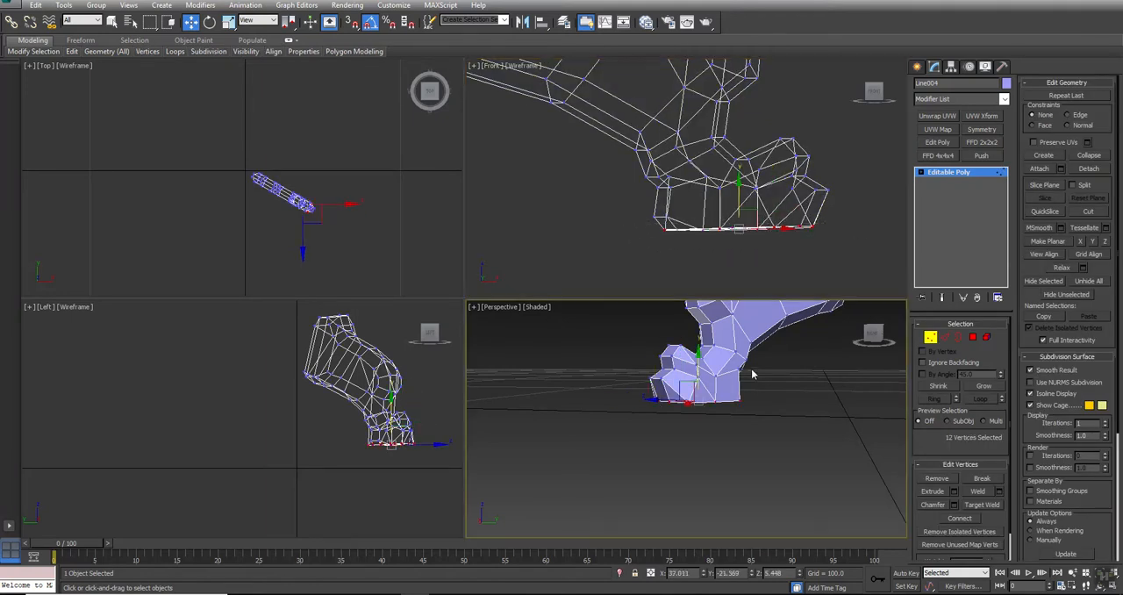
pyautogui.hotkey('alt', 'w')
pyautogui.keyDown('alt'); pyautogui.moveTo(549, 353); pyautogui.dragTo(547, 319, button='middle'); pyautogui.keyUp('alt')
pyautogui.press('w')
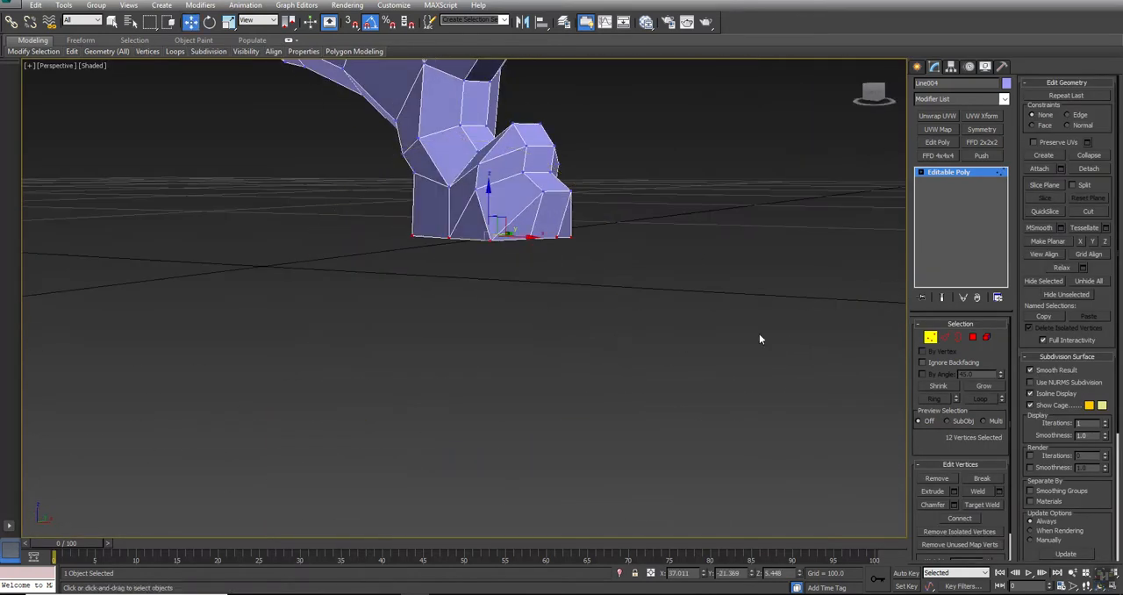
pyautogui.click(1093, 242)
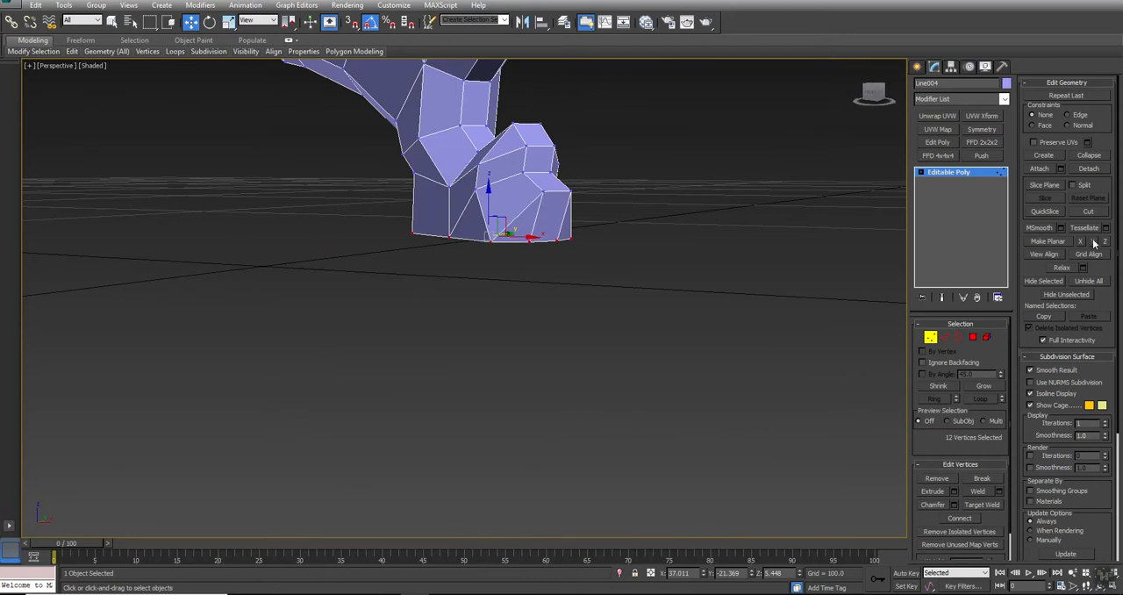
pyautogui.rightClick(476, 280)
pyautogui.click(532, 264)
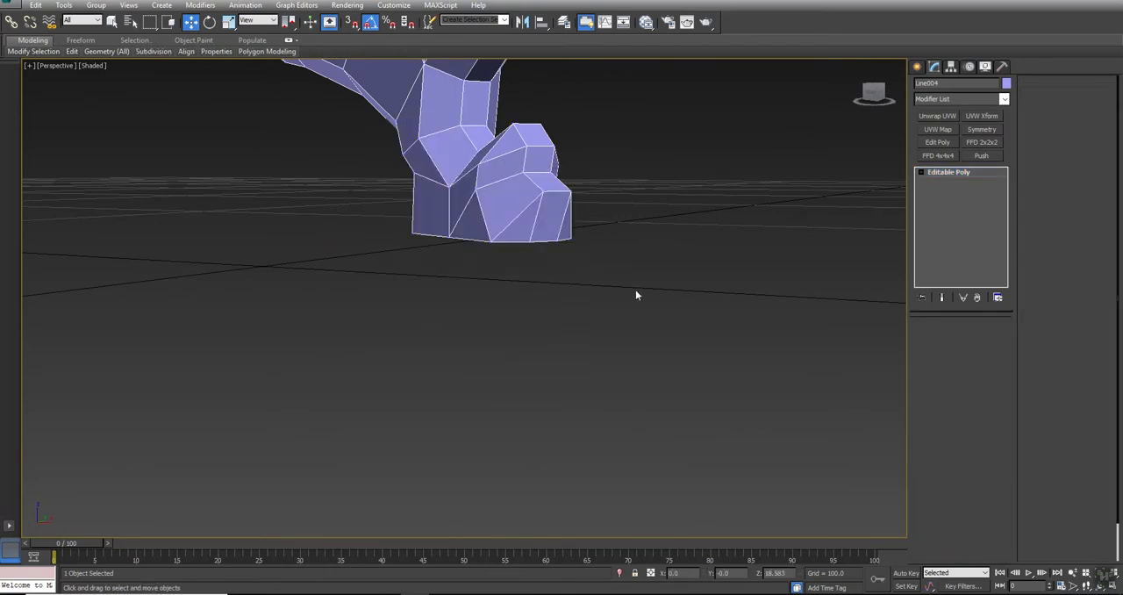
# Unhide all objects so the table body, the other legs and the reference planes are shown with the leg
pyautogui.click(514, 208)
pyautogui.keyDown('alt'); pyautogui.moveTo(514, 208); pyautogui.dragTo(477, 333, button='middle'); pyautogui.keyUp('alt')
pyautogui.scroll(-3, 486, 325)
pyautogui.rightClick(544, 295)
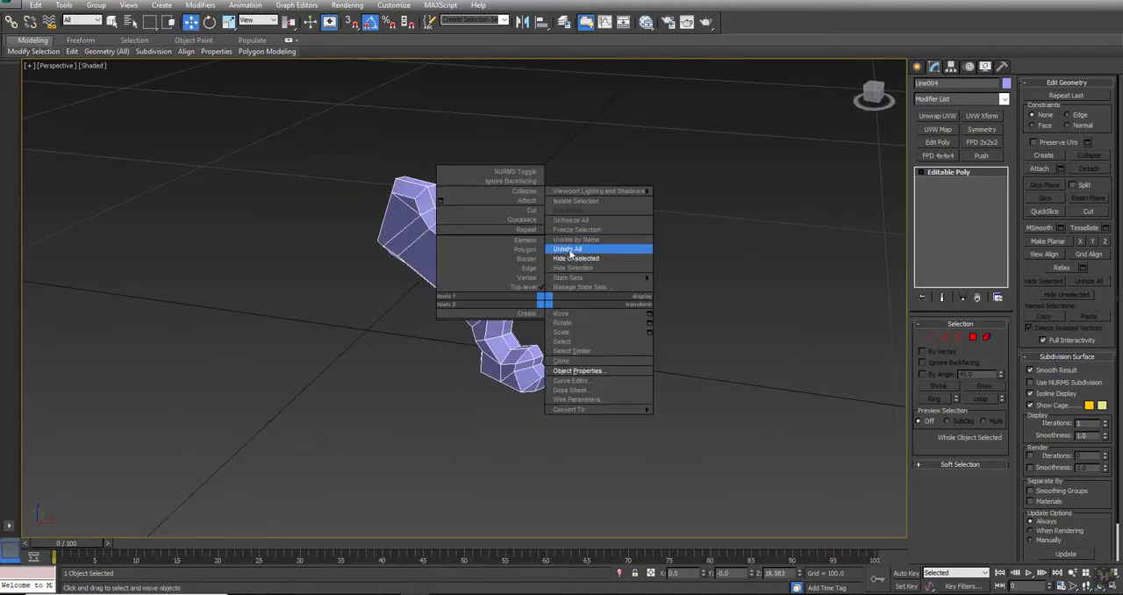
pyautogui.click(569, 254)
pyautogui.hotkey('alt', 'w')
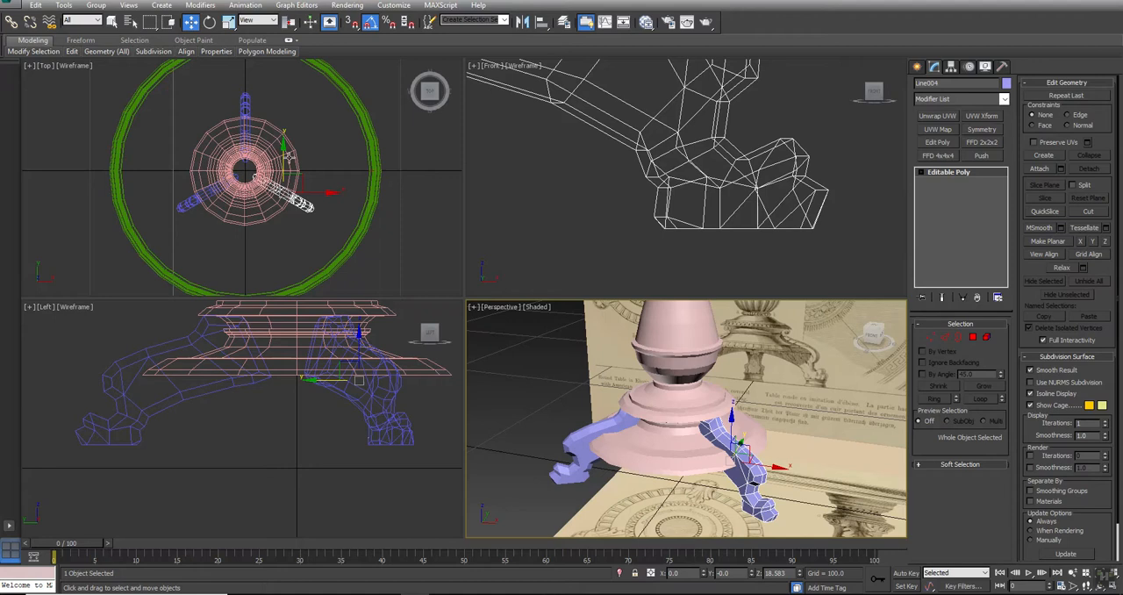
# Hide the tabletop ring and the pedestal, and show the three legs shaded over the reference in an enlarged Top view
pyautogui.click(362, 114)
pyautogui.keyDown('ctrl'); pyautogui.click(281, 131); pyautogui.keyUp('ctrl')
pyautogui.rightClick(285, 129)
pyautogui.click(304, 98)
pyautogui.moveTo(293, 128)
pyautogui.mouseDown(button='middle')
pyautogui.moveTo(337, 168)
pyautogui.moveTo(379, 163)
pyautogui.mouseUp(button='middle')
pyautogui.press('F3')
pyautogui.scroll(3, 349, 155)
pyautogui.hotkey('alt', 'w')
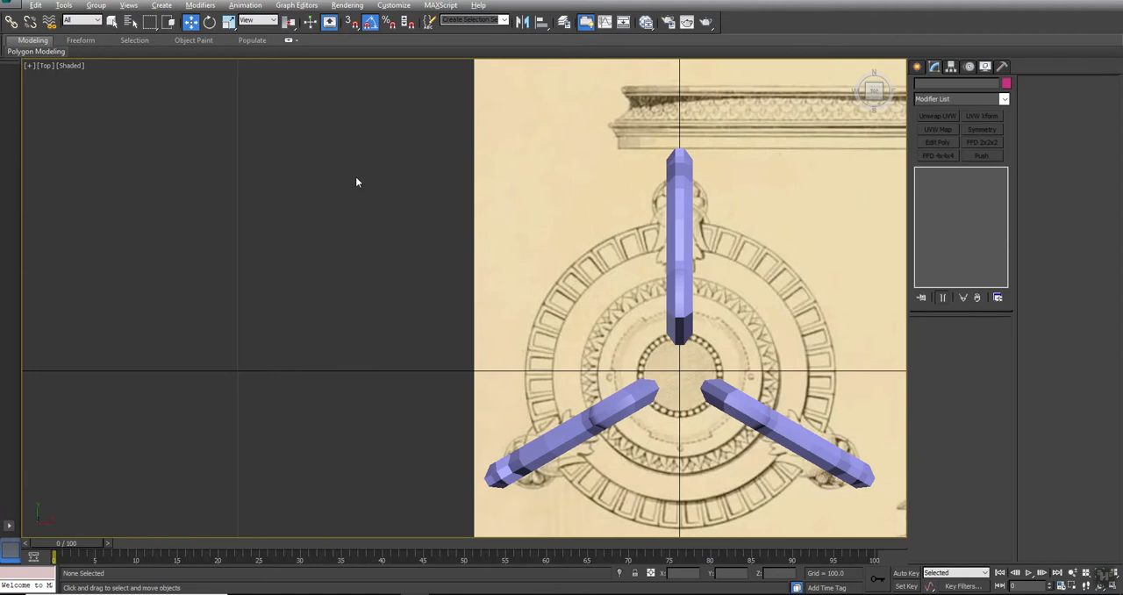
pyautogui.moveTo(847, 372); pyautogui.dragTo(635, 294, button='middle')
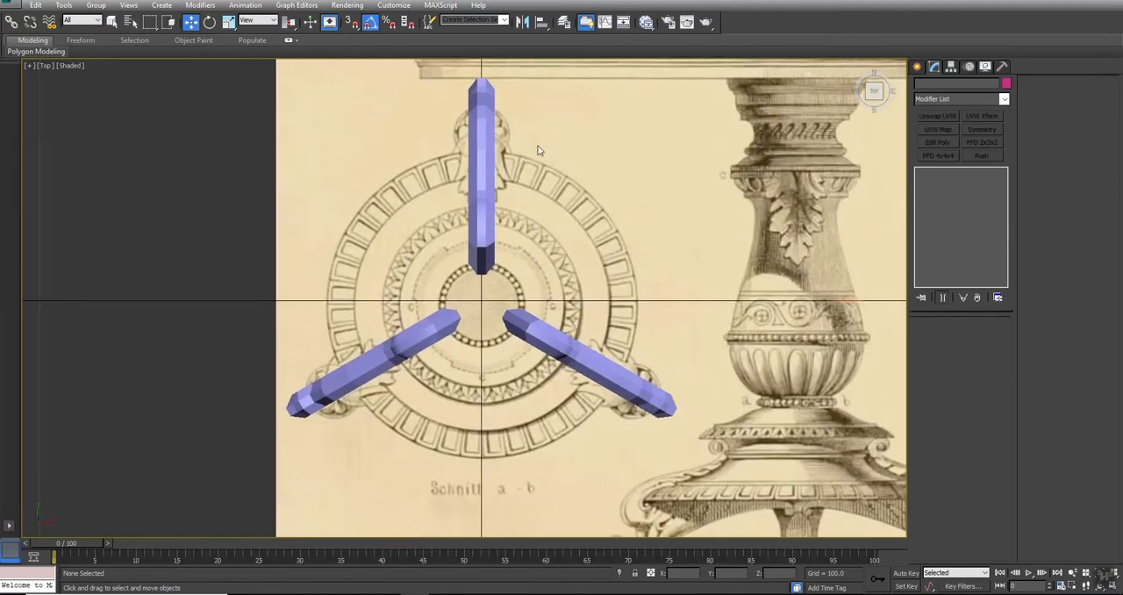
# Apply an FFD 4x4x4 modifier to the leg aligned with the vertical axis in Top view and enter its Control Points level
pyautogui.click(484, 146)
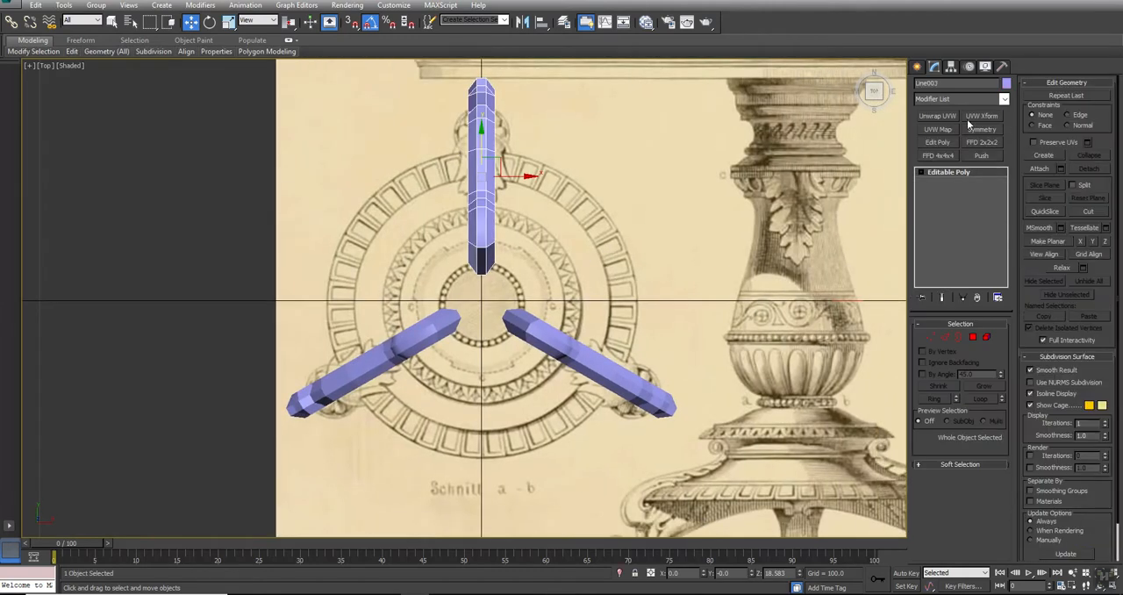
pyautogui.click(936, 156)
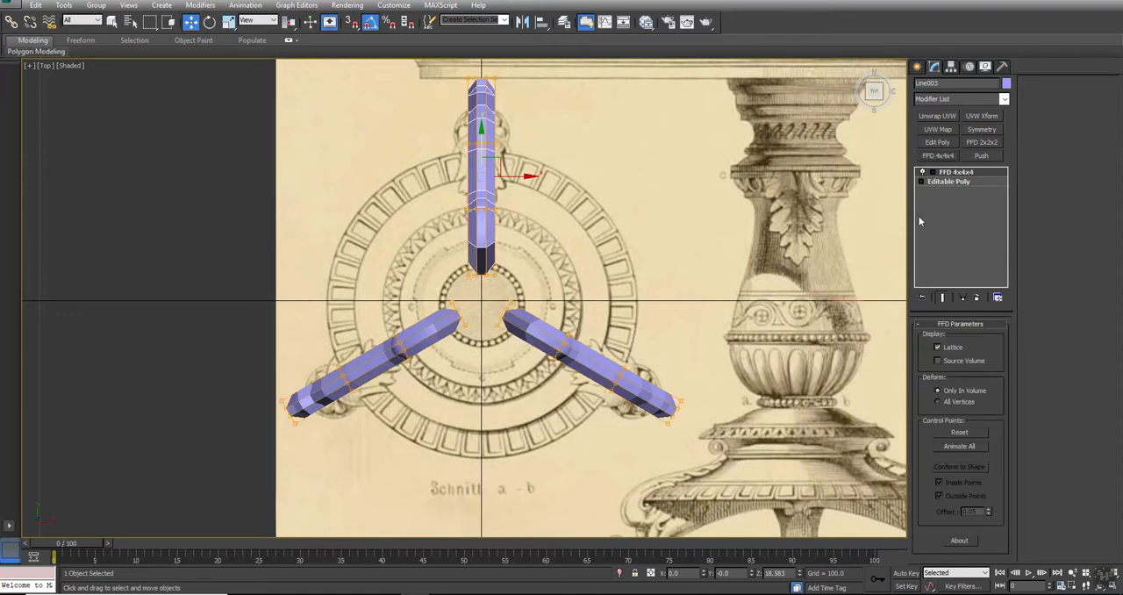
pyautogui.click(933, 173)
pyautogui.click(956, 181)
pyautogui.moveTo(710, 381); pyautogui.dragTo(679, 399, button='middle')
pyautogui.hotkey('alt', 'w')
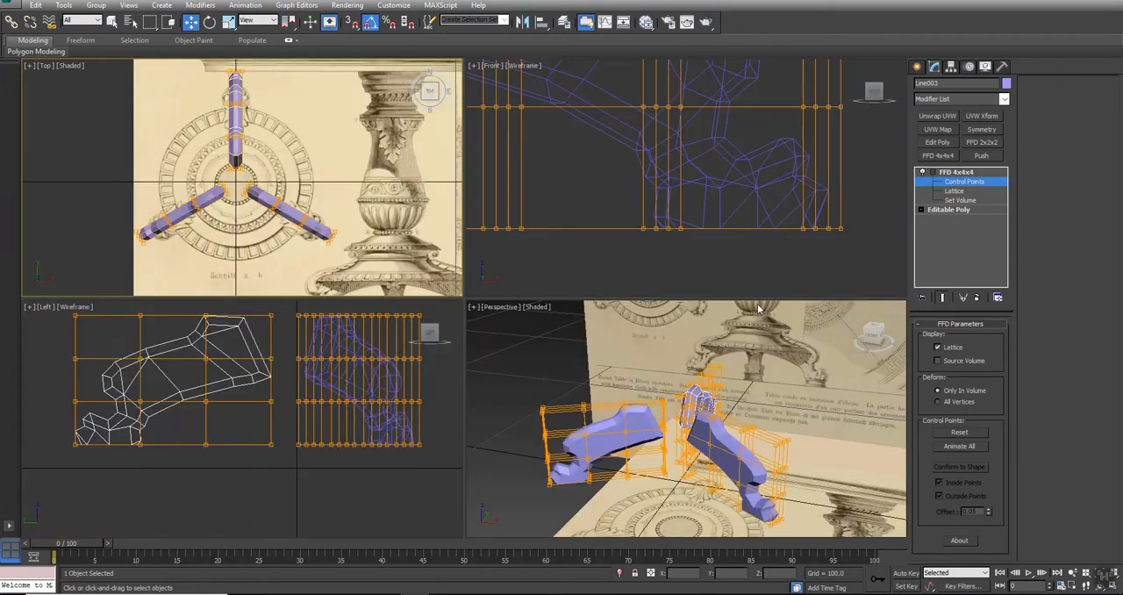
# Select the lattice control points around the bottom of the foot and scale them outward sideways to flare the foot
pyautogui.moveTo(885, 198); pyautogui.dragTo(599, 257)
pyautogui.press('z')
pyautogui.keyDown('alt'); pyautogui.moveTo(682, 520); pyautogui.dragTo(637, 392, button='middle'); pyautogui.keyUp('alt')
pyautogui.scroll(3, 637, 393)
pyautogui.moveTo(772, 428); pyautogui.dragTo(679, 386)
pyautogui.keyDown('alt'); pyautogui.moveTo(693, 414); pyautogui.dragTo(668, 406, button='middle'); pyautogui.keyUp('alt')
pyautogui.moveTo(253, 101); pyautogui.dragTo(298, 179, button='middle')
pyautogui.scroll(3, 298, 179)
pyautogui.press('r')
pyautogui.moveTo(337, 177); pyautogui.dragTo(400, 194)
pyautogui.moveTo(519, 341)
pyautogui.mouseDown(button='middle')
pyautogui.moveTo(522, 354)
pyautogui.moveTo(425, 334)
pyautogui.moveTo(645, 357)
pyautogui.moveTo(521, 346)
pyautogui.mouseUp(button='middle')
# Review the flared foot in Perspective and collapse the FFD 4x4x4 modifier into the editable poly
pyautogui.hotkey('alt', 'w')
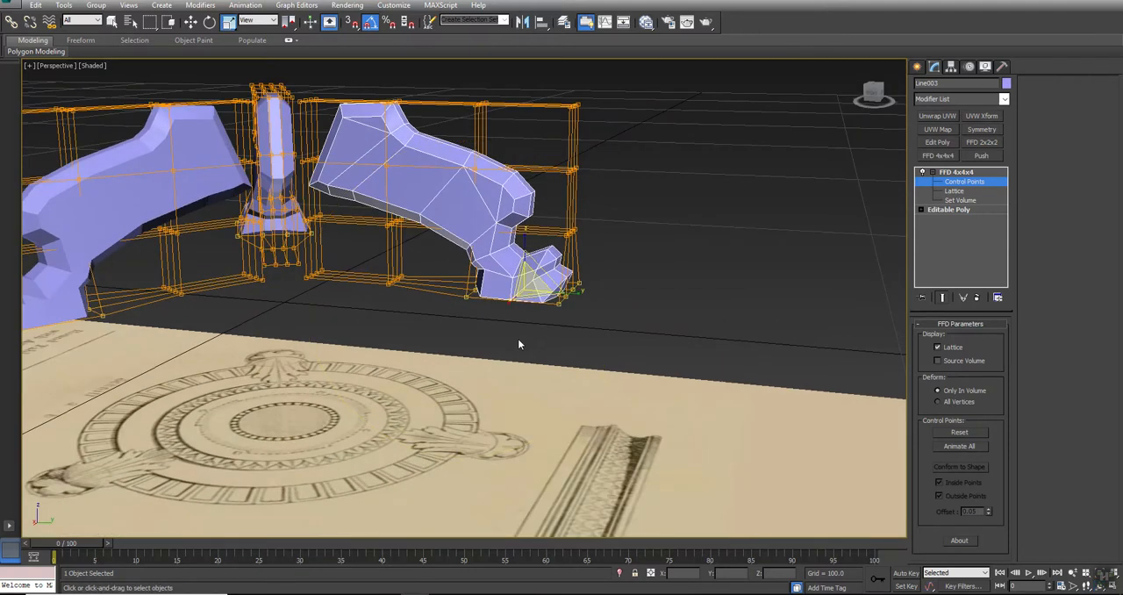
pyautogui.keyDown('alt'); pyautogui.moveTo(471, 255); pyautogui.dragTo(401, 289, button='middle'); pyautogui.keyUp('alt')
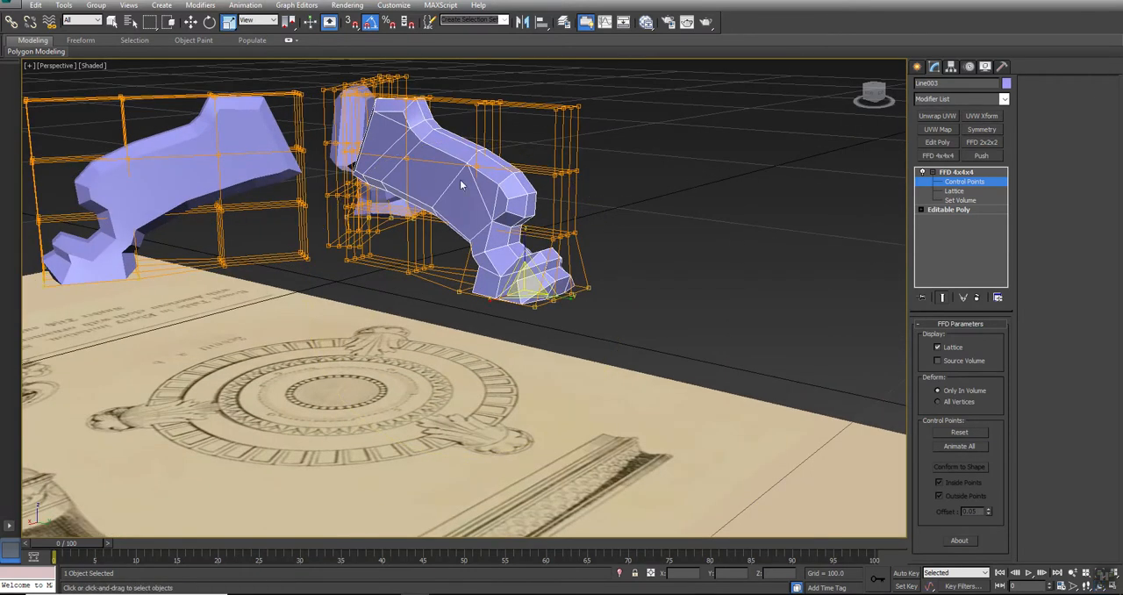
pyautogui.moveTo(387, 236); pyautogui.dragTo(422, 278, button='middle')
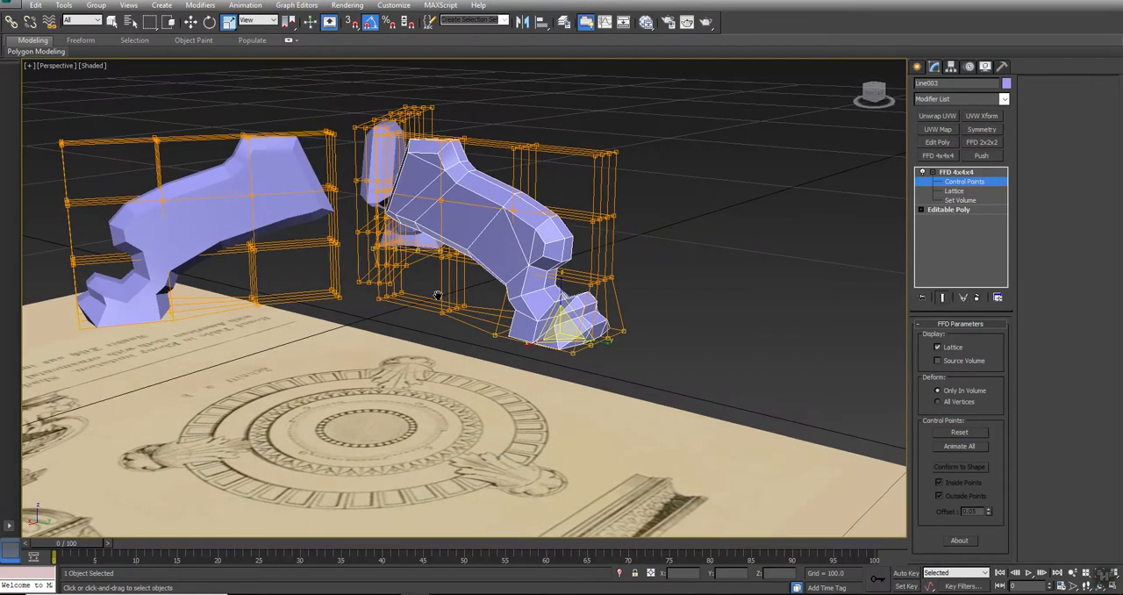
pyautogui.rightClick(957, 173)
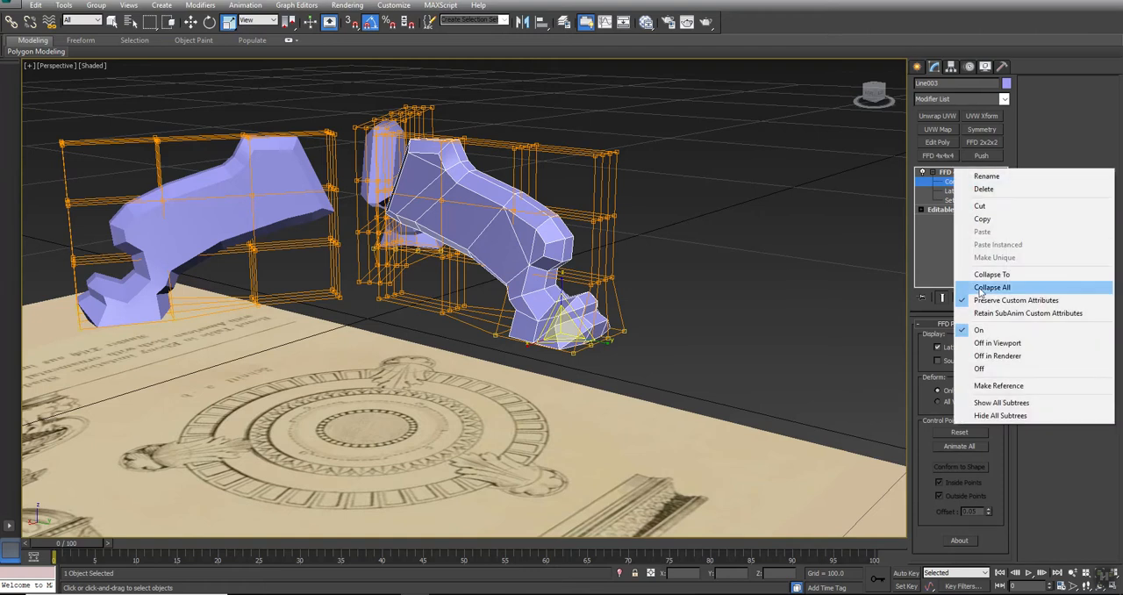
pyautogui.click(978, 274)
pyautogui.click(612, 342)
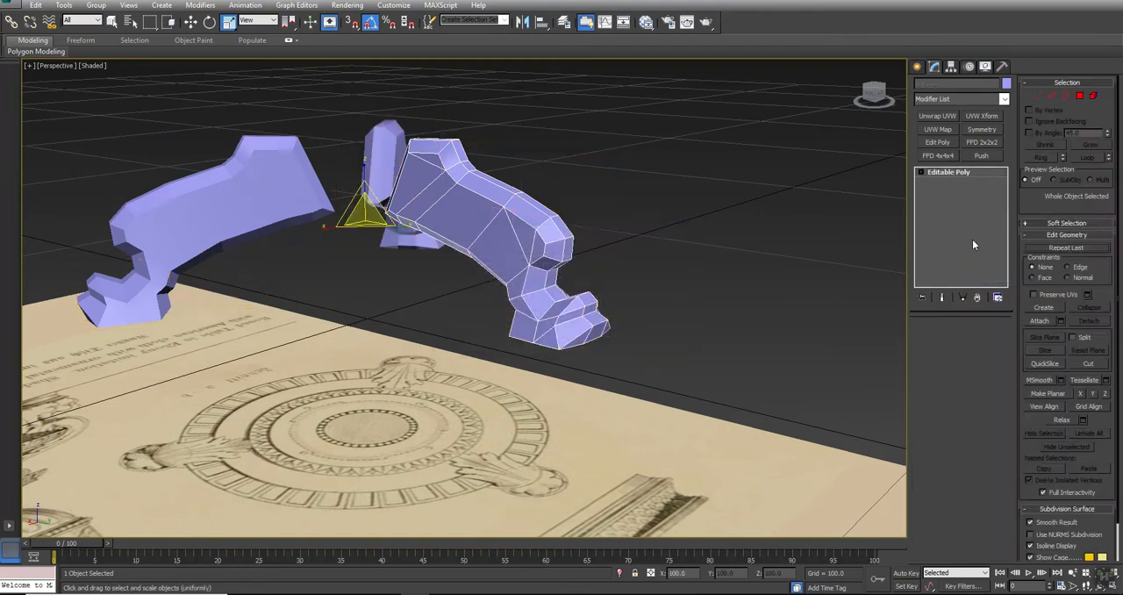
# Select the whole leg element and apply Auto Smooth with a threshold of 45
pyautogui.click(514, 208)
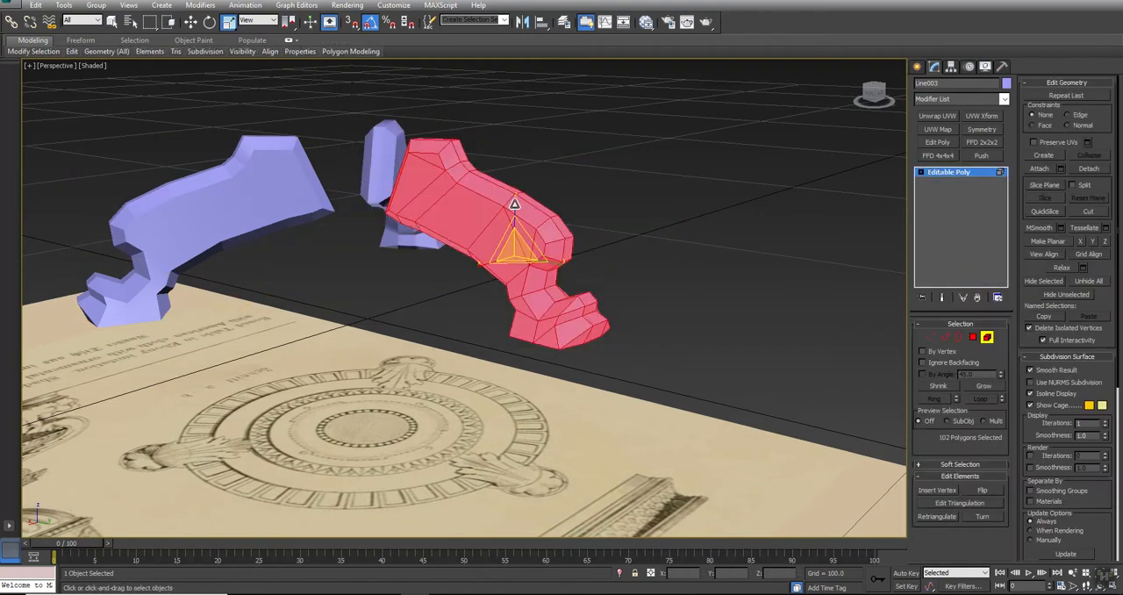
pyautogui.click(1074, 83)
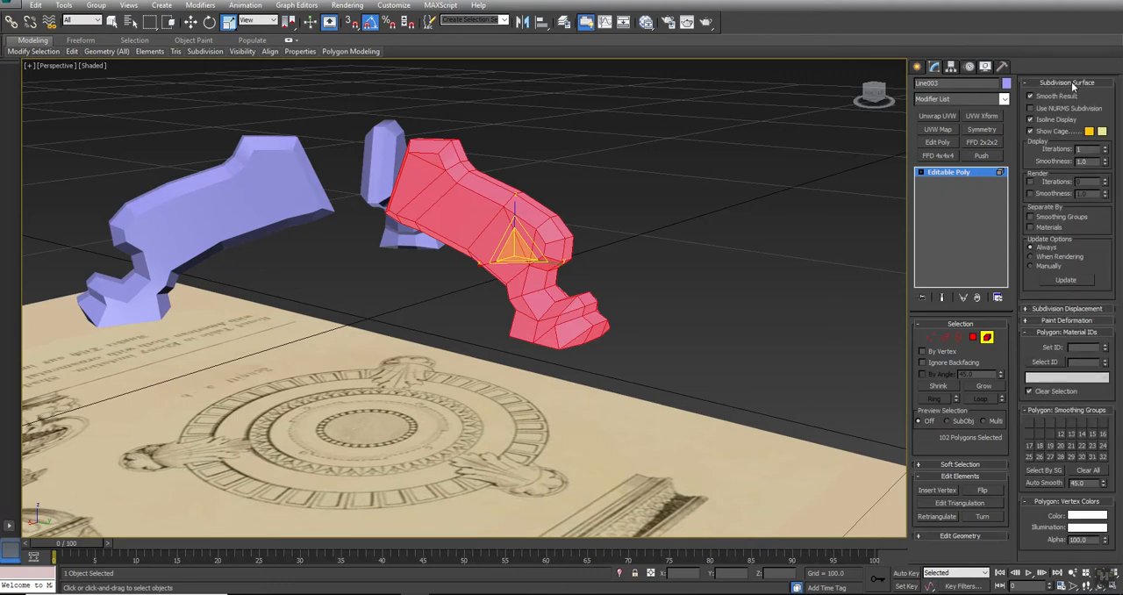
pyautogui.click(1071, 84)
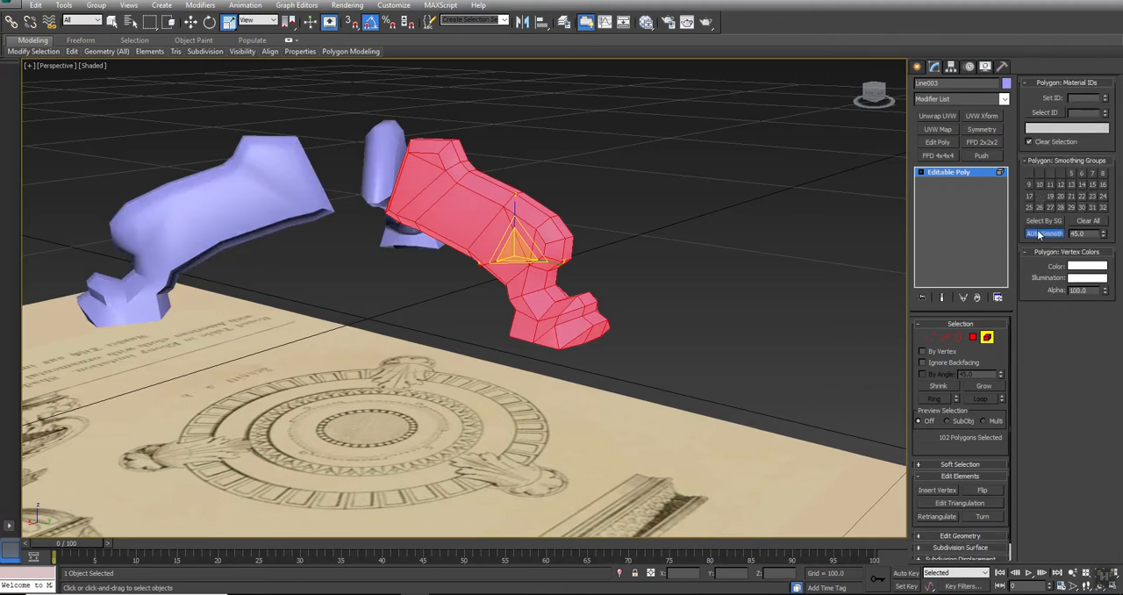
pyautogui.click(663, 252)
pyautogui.keyDown('alt'); pyautogui.moveTo(477, 207); pyautogui.dragTo(347, 271, button='middle'); pyautogui.keyUp('alt')
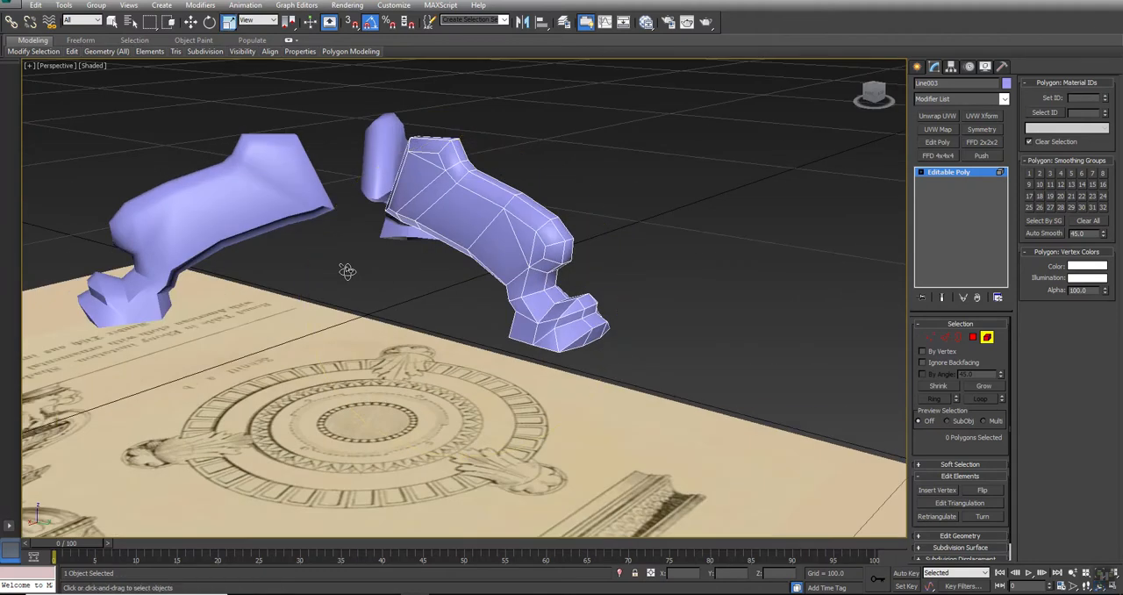
# Select all polygons of the leg, clear their smoothing groups and assign them all to smoothing group 1
pyautogui.click(973, 337)
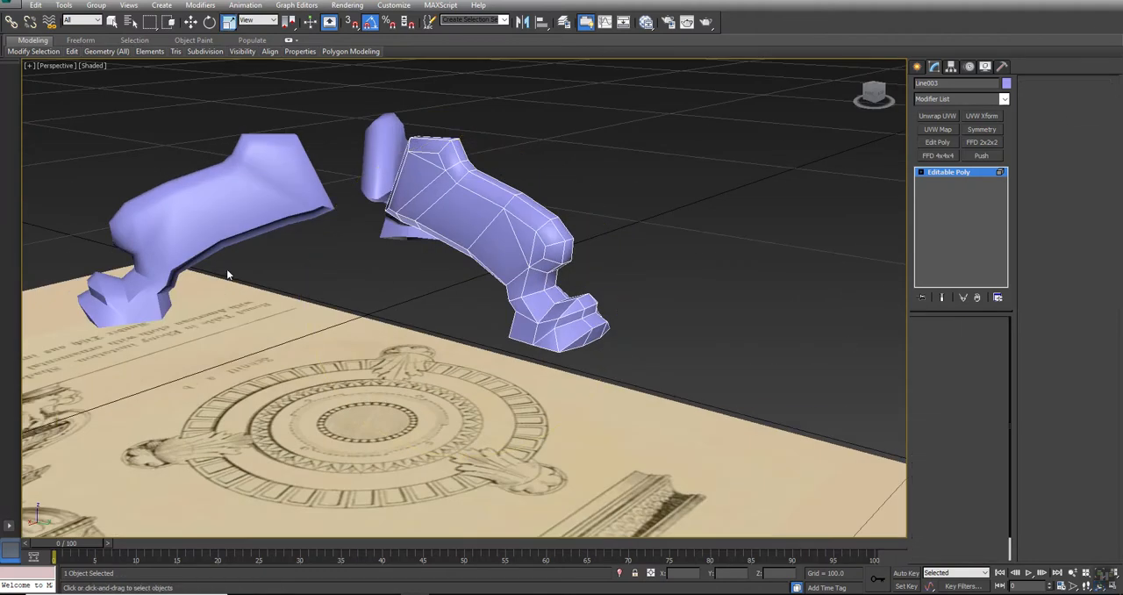
pyautogui.click(424, 155)
pyautogui.keyDown('ctrl'); pyautogui.click(414, 176); pyautogui.keyUp('ctrl')
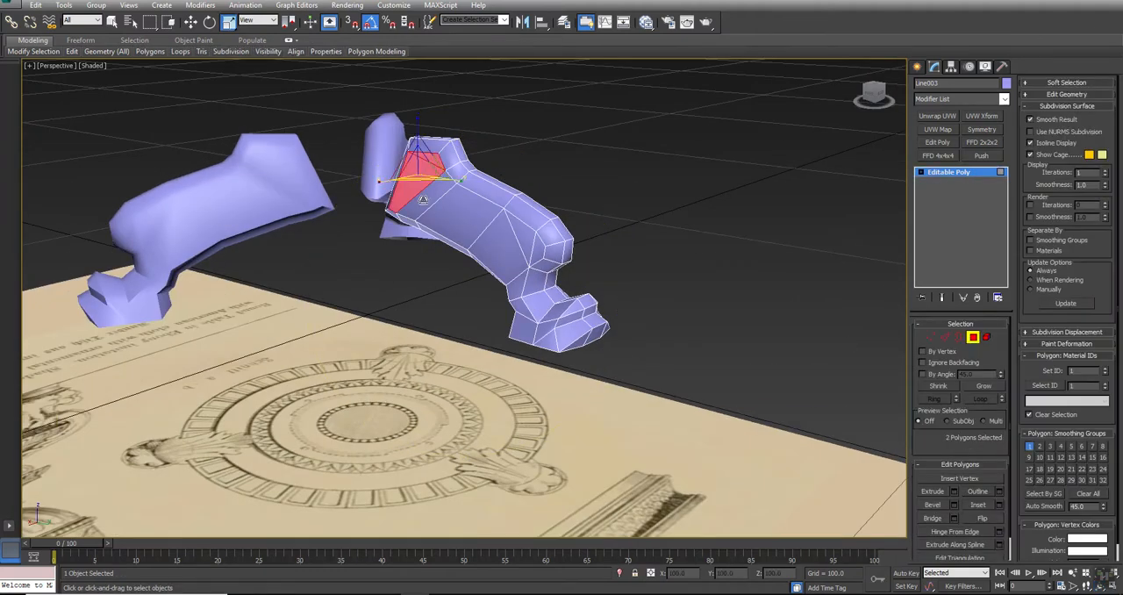
pyautogui.keyDown('alt'); pyautogui.moveTo(526, 260); pyautogui.dragTo(493, 275, button='middle'); pyautogui.keyUp('alt')
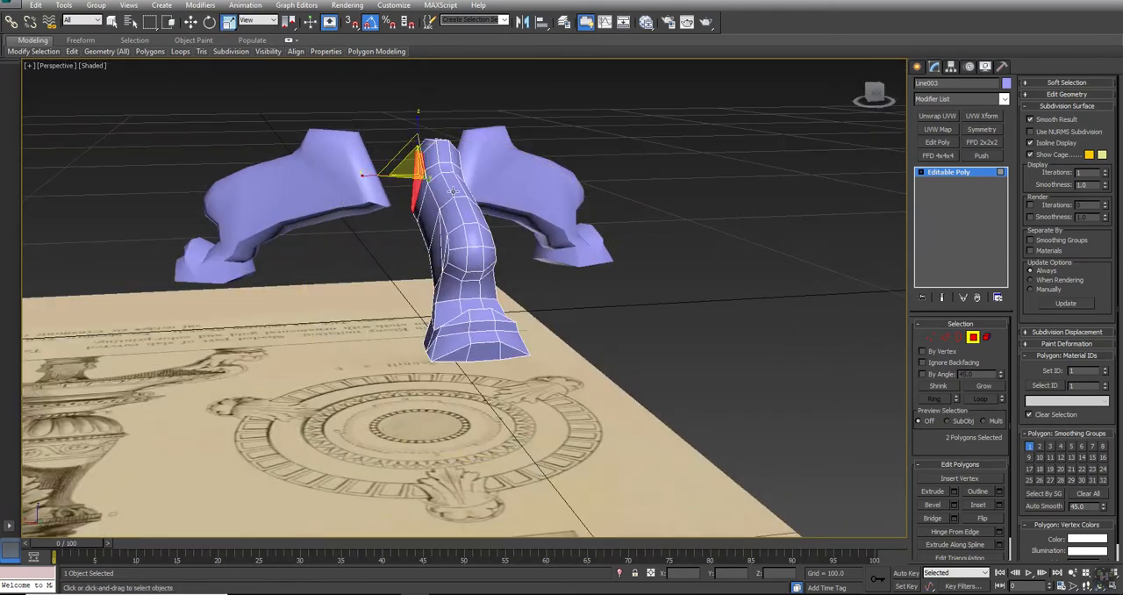
pyautogui.hotkey('ctrl', 'a')
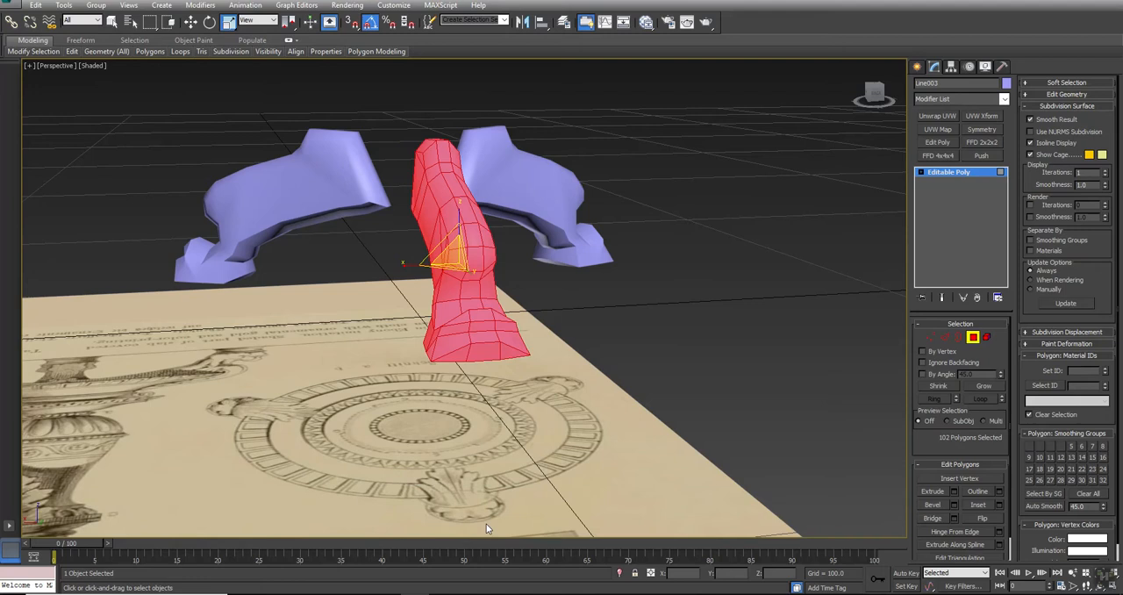
pyautogui.click(1088, 495)
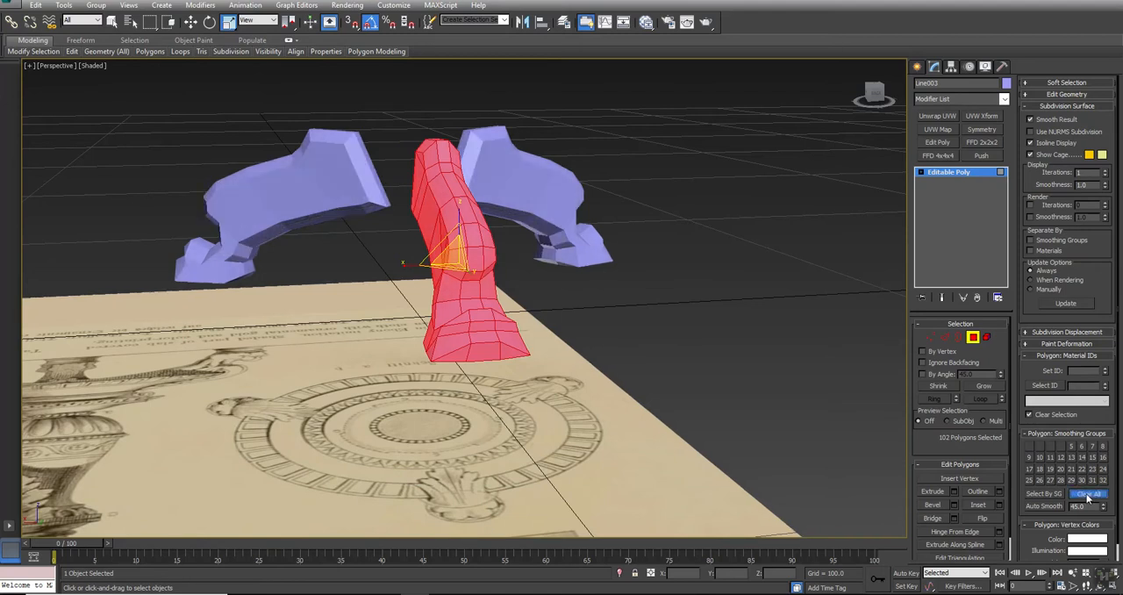
pyautogui.click(1030, 447)
pyautogui.click(518, 436)
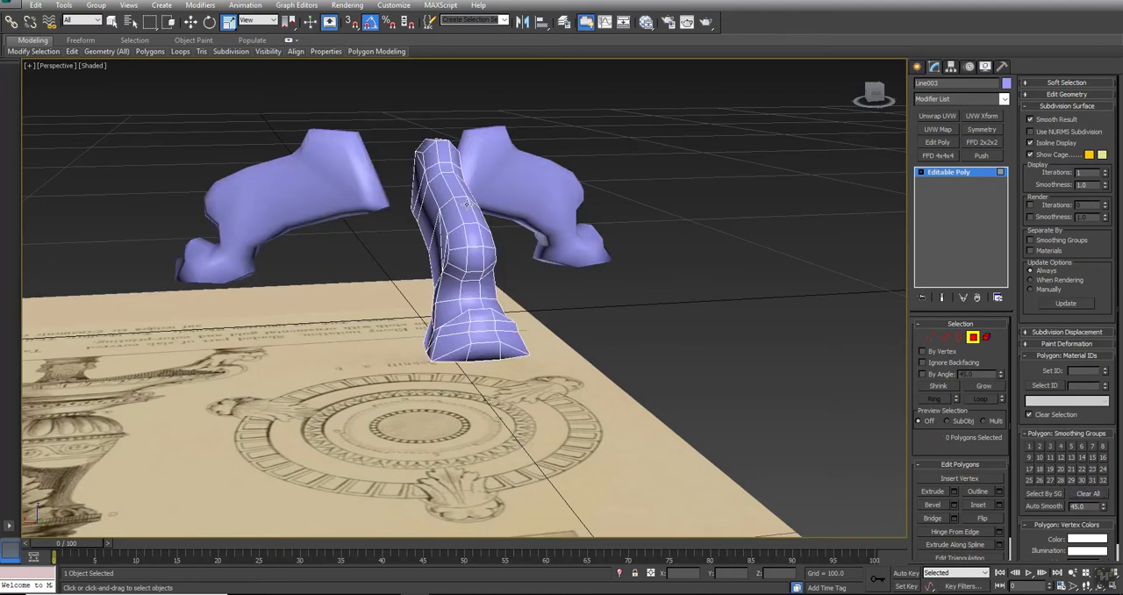
# Select the central polygon loop around the leg's outline, grow the selection once, and switch it from smoothing group 1 to 2
pyautogui.click(466, 203)
pyautogui.keyDown('shift'); pyautogui.click(473, 239); pyautogui.keyUp('shift')
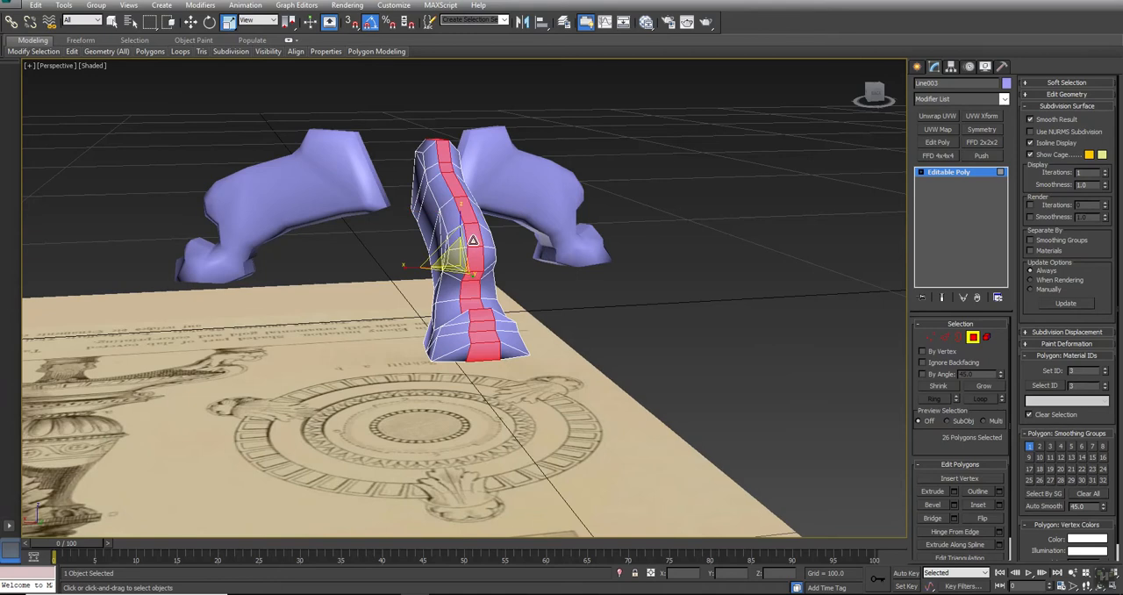
pyautogui.keyDown('alt'); pyautogui.moveTo(473, 239); pyautogui.dragTo(497, 321, button='middle'); pyautogui.keyUp('alt')
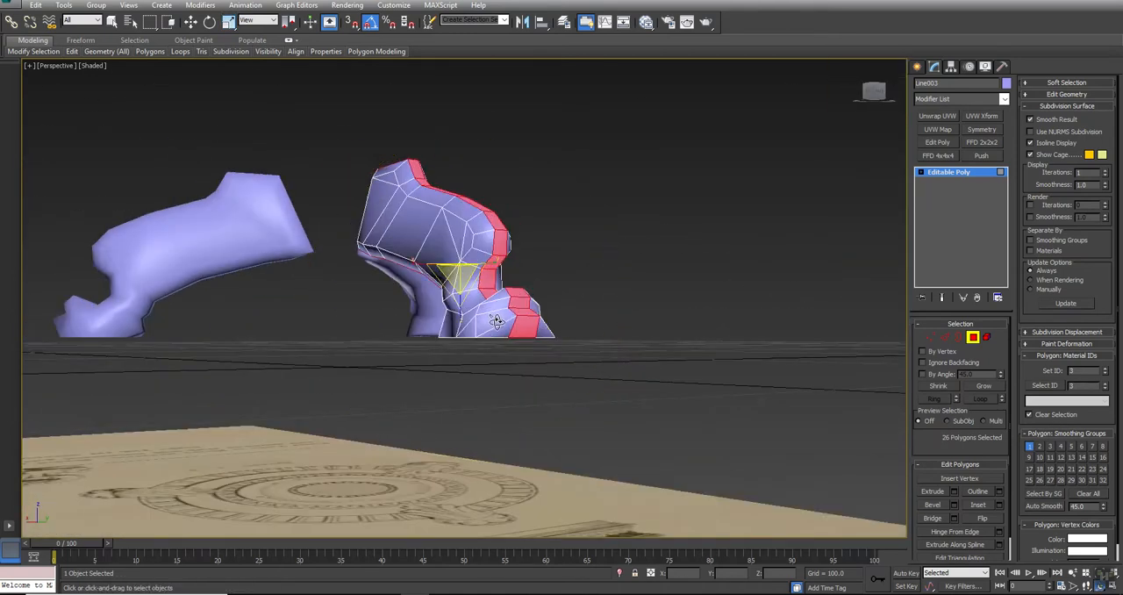
pyautogui.click(984, 389)
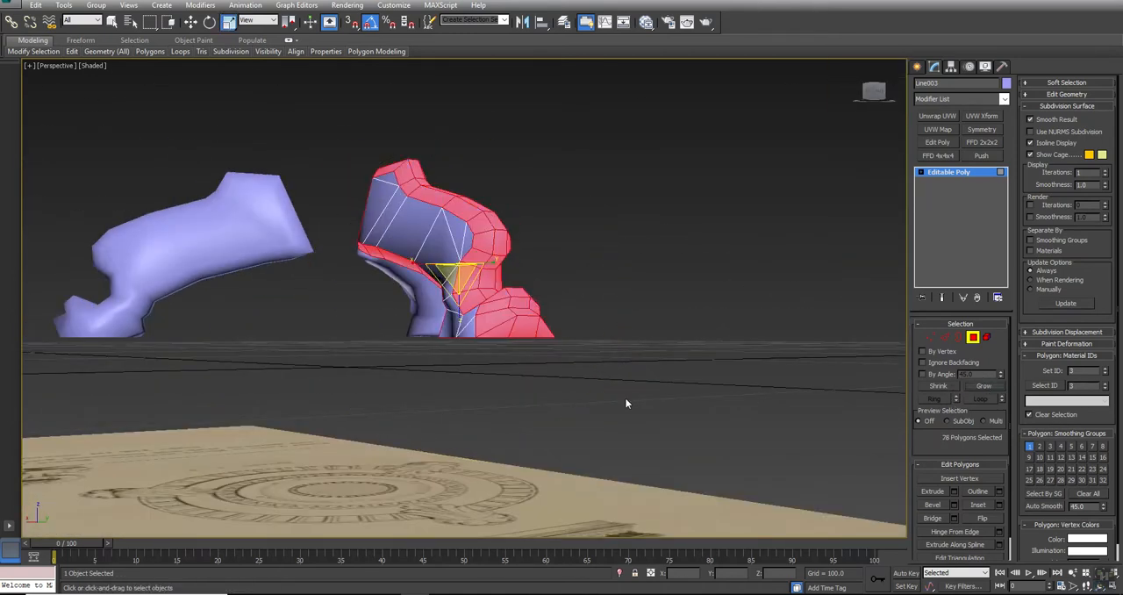
pyautogui.moveTo(401, 363)
pyautogui.keyDown('alt'); pyautogui.mouseDown(button='middle')
pyautogui.moveTo(482, 384)
pyautogui.moveTo(416, 390)
pyautogui.moveTo(427, 374)
pyautogui.moveTo(454, 369)
pyautogui.moveTo(408, 372)
pyautogui.mouseUp(button='middle'); pyautogui.keyUp('alt')
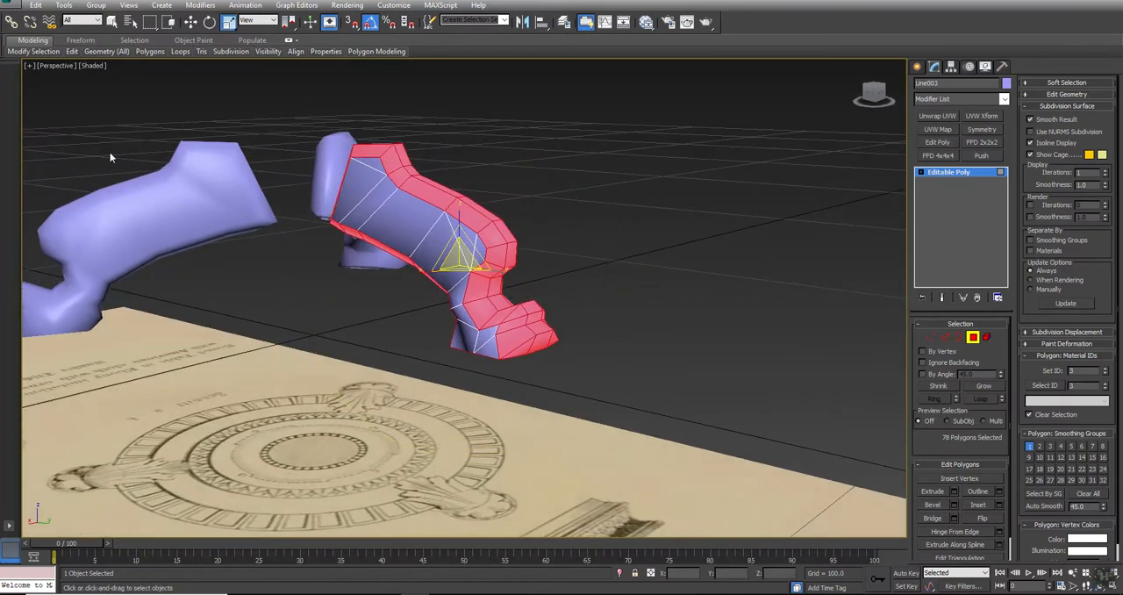
pyautogui.click(1030, 447)
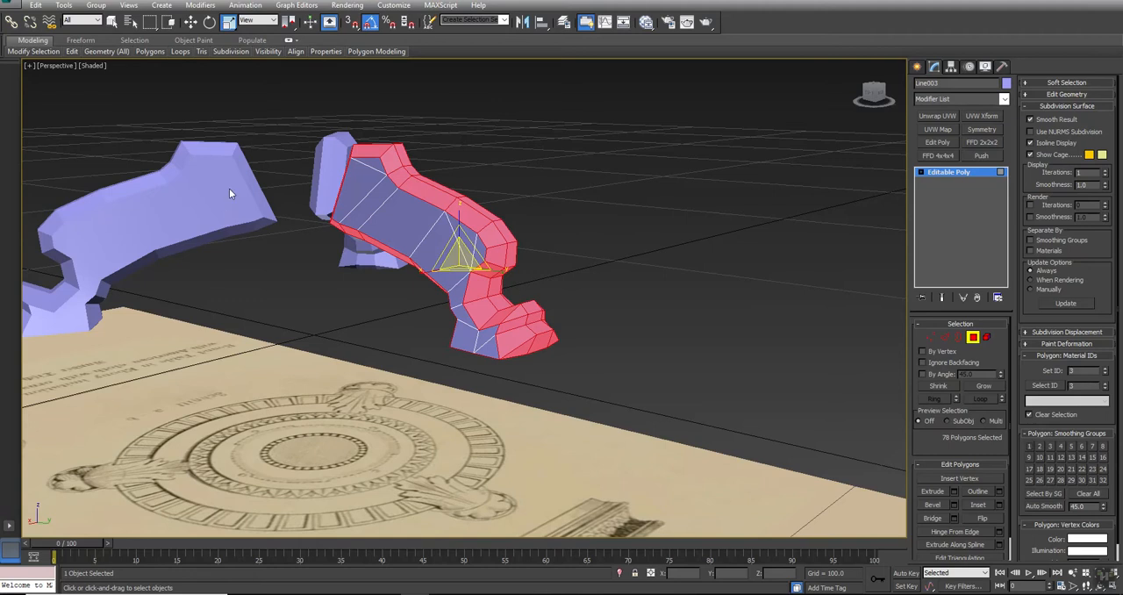
pyautogui.click(1040, 447)
pyautogui.keyDown('alt'); pyautogui.moveTo(342, 363); pyautogui.dragTo(411, 328, button='middle'); pyautogui.keyUp('alt')
pyautogui.hotkey('alt', 'w')
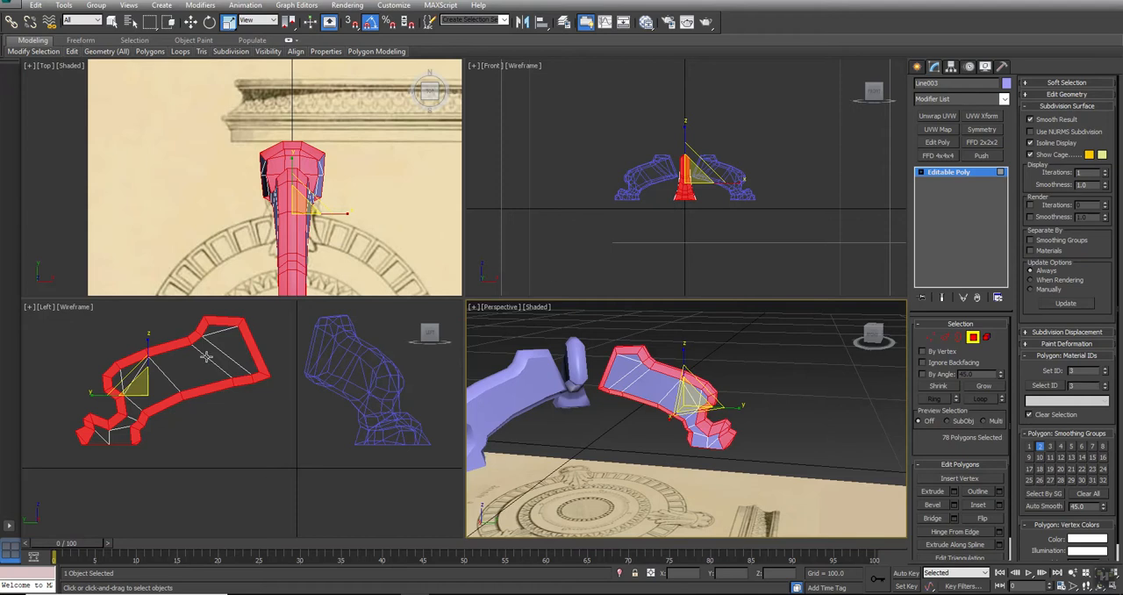
# Narrow the leg selection to its tall inner end and the foot's lowest band, and switch it from smoothing group 2 to 3
pyautogui.moveTo(207, 356); pyautogui.dragTo(305, 369, button='middle')
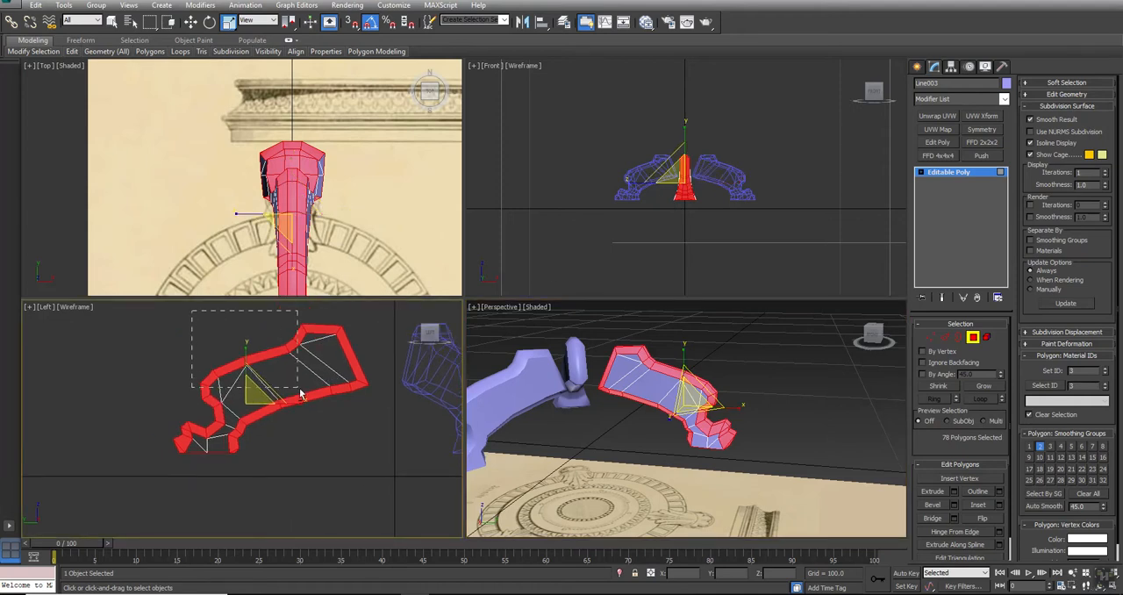
pyautogui.moveTo(322, 409); pyautogui.dragTo(333, 414)
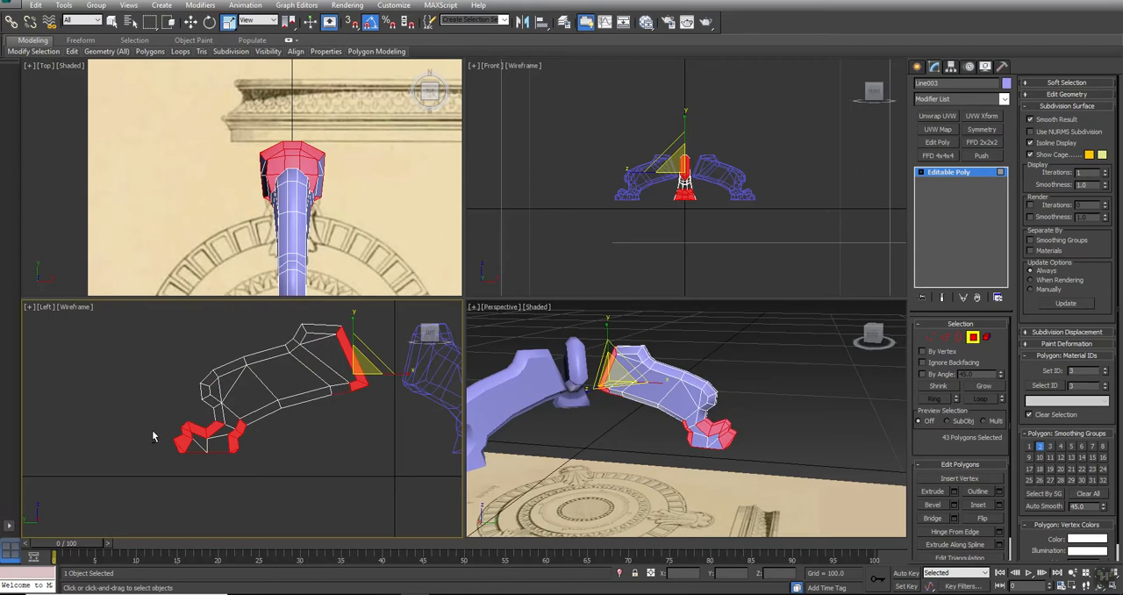
pyautogui.moveTo(153, 392); pyautogui.dragTo(220, 439)
pyautogui.keyDown('alt'); pyautogui.moveTo(309, 419); pyautogui.dragTo(357, 399); pyautogui.keyUp('alt')
pyautogui.keyDown('alt'); pyautogui.moveTo(237, 439); pyautogui.dragTo(237, 442); pyautogui.keyUp('alt')
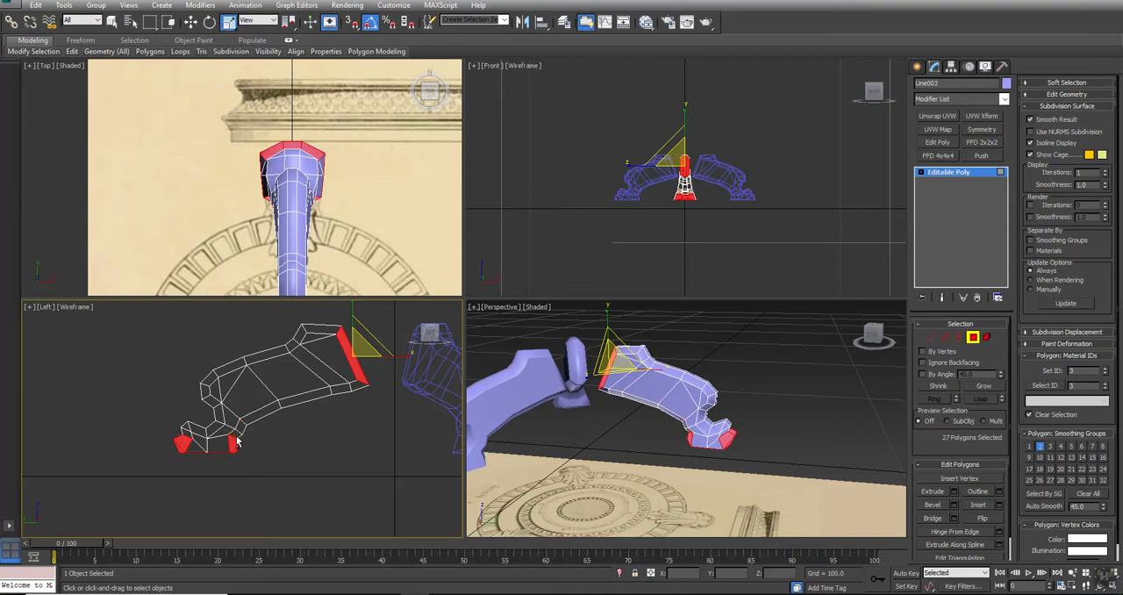
pyautogui.click(1050, 447)
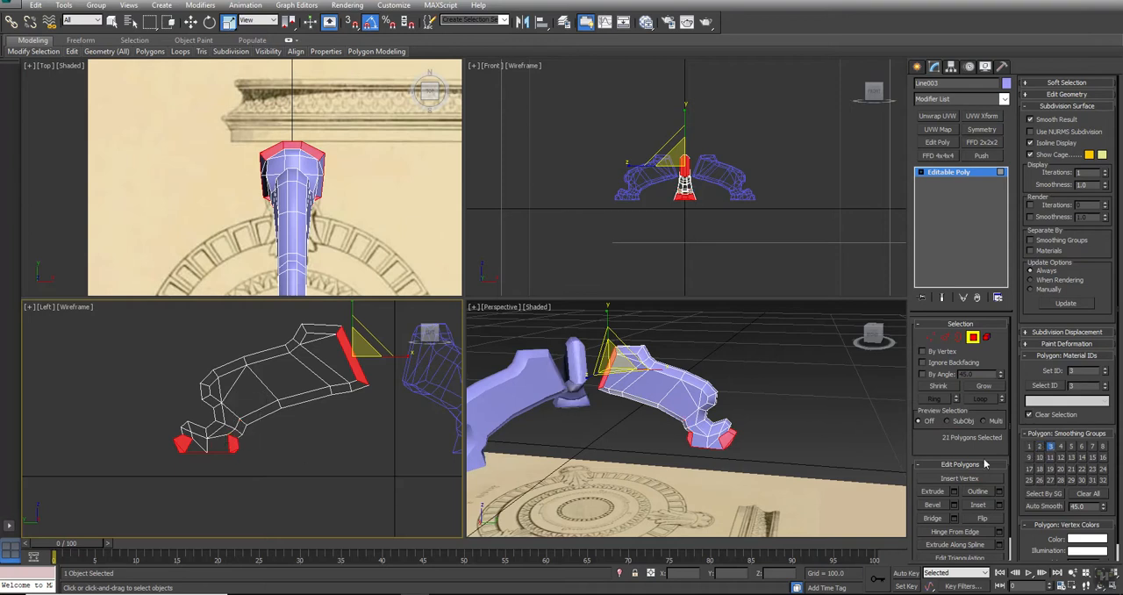
# Deselect the foot's side polygons and the leg's inner end, keeping only the polygons on the foot's underside selected
pyautogui.moveTo(106, 370); pyautogui.dragTo(322, 447)
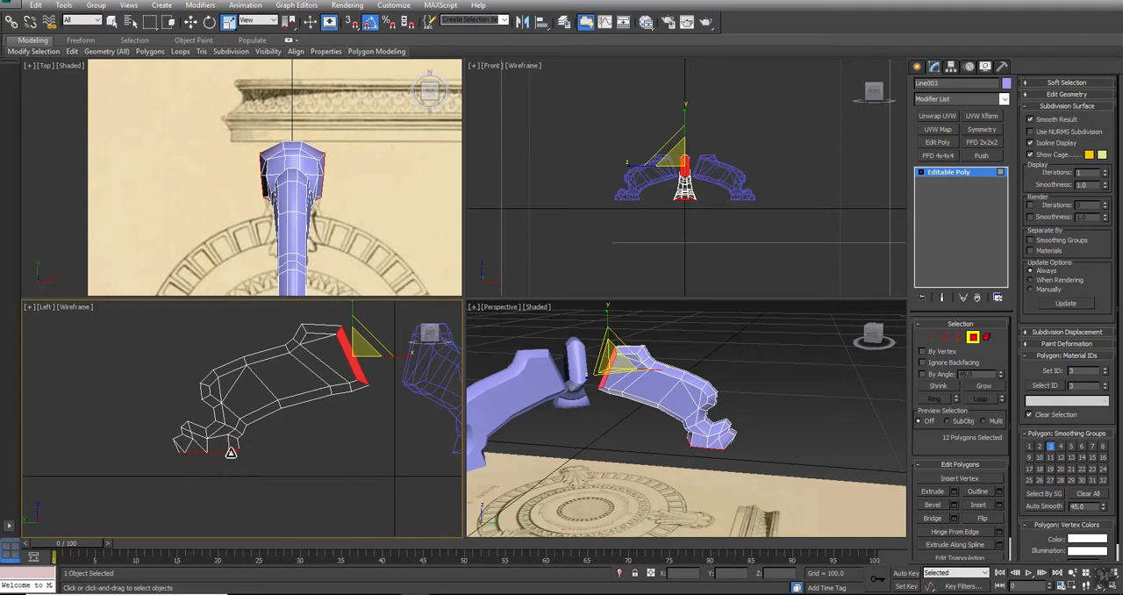
pyautogui.scroll(4, 228, 450)
pyautogui.keyDown('alt'); pyautogui.moveTo(340, 383); pyautogui.dragTo(207, 438); pyautogui.keyUp('alt')
pyautogui.scroll(-2, 207, 438)
pyautogui.scroll(-4, 218, 432)
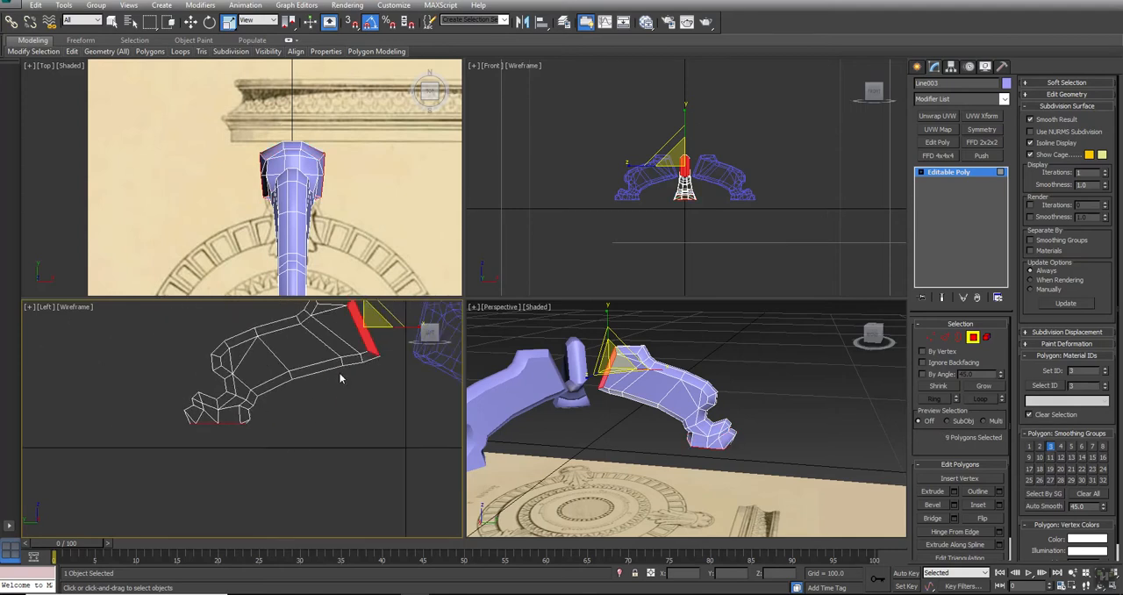
pyautogui.moveTo(258, 409); pyautogui.dragTo(199, 461, button='middle')
pyautogui.keyDown('alt'); pyautogui.moveTo(356, 305); pyautogui.dragTo(285, 412); pyautogui.keyUp('alt')
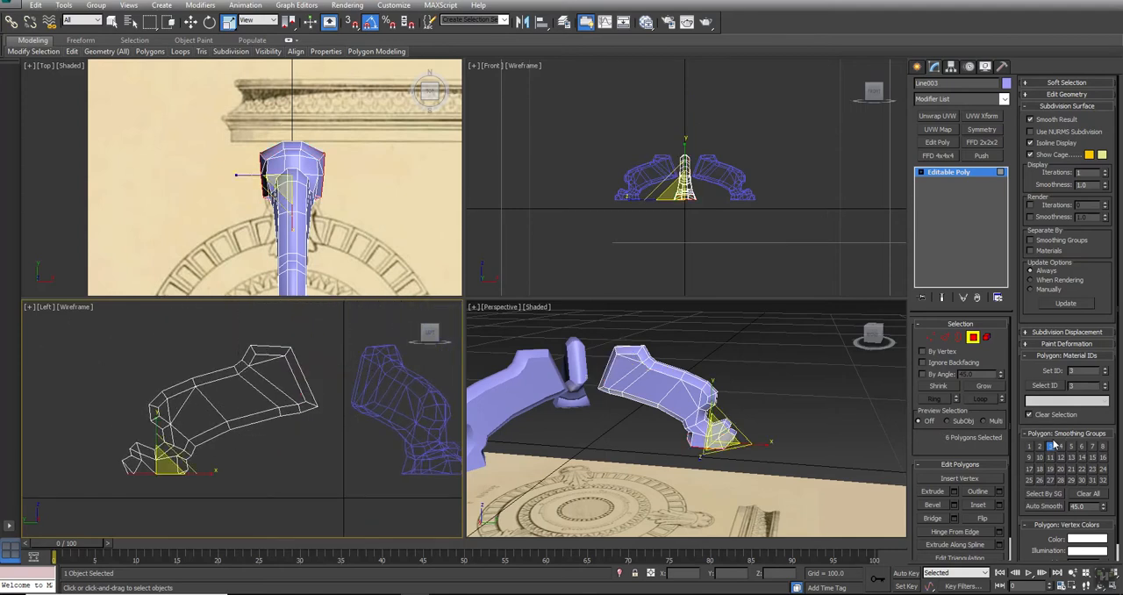
# Clear the polygon selection and examine the smoothing of all three legs in a maximized Perspective view
pyautogui.click(780, 427)
pyautogui.moveTo(780, 426); pyautogui.dragTo(805, 419, button='middle')
pyautogui.hotkey('alt', 'w')
pyautogui.keyDown('alt'); pyautogui.moveTo(311, 286); pyautogui.dragTo(459, 348, button='middle'); pyautogui.keyUp('alt')
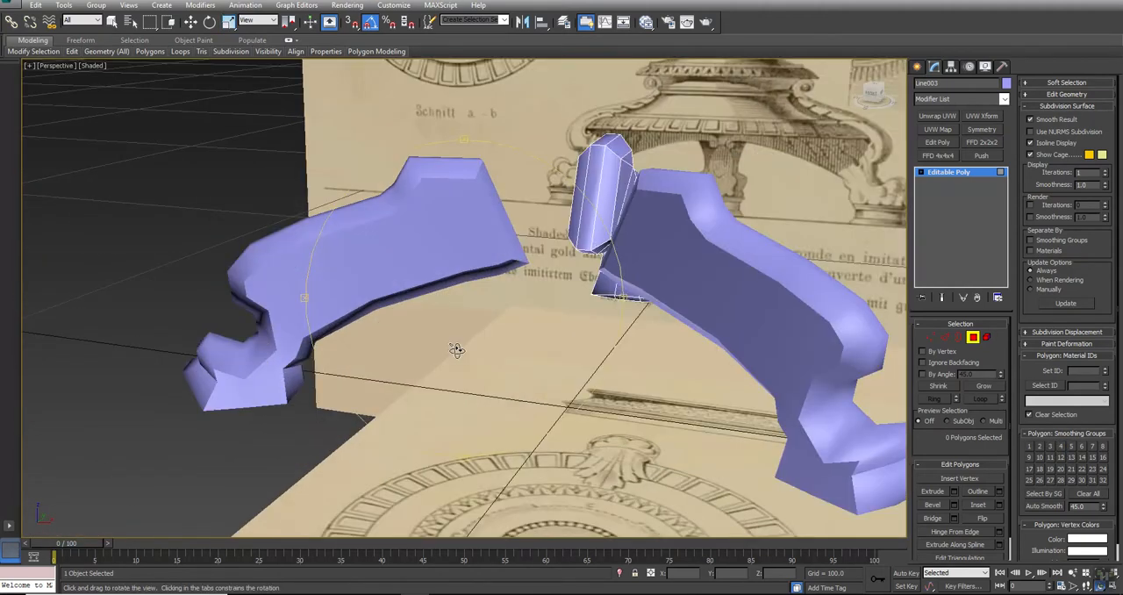
pyautogui.moveTo(633, 318); pyautogui.dragTo(577, 306, button='middle')
pyautogui.scroll(-4, 574, 304)
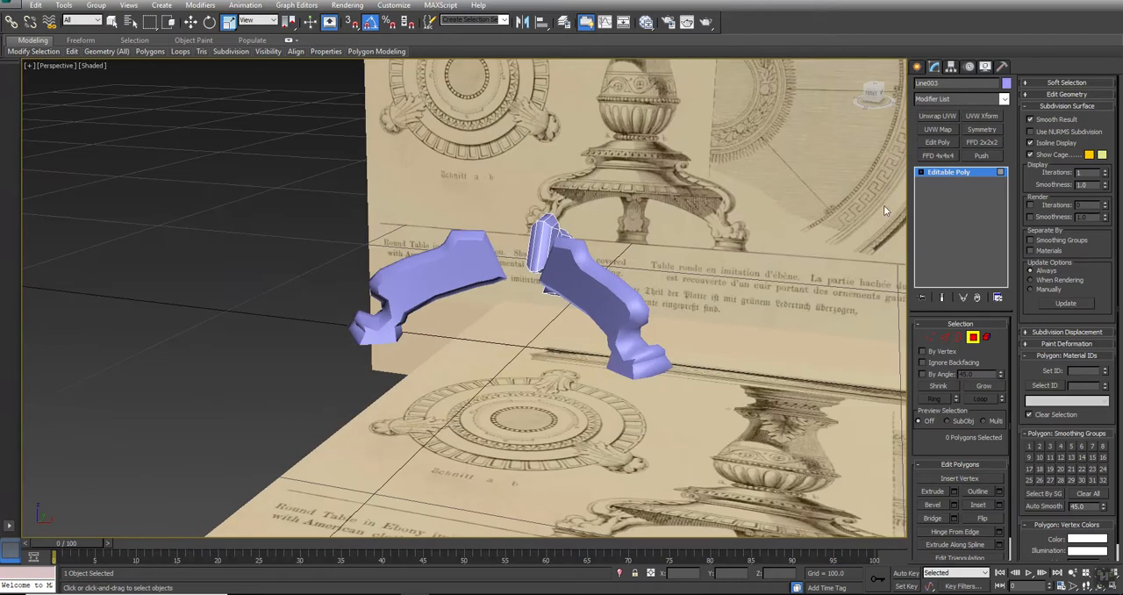
# Leave polygon editing on the leg, deselect it and unhide all the table's hidden parts
pyautogui.click(945, 173)
pyautogui.moveTo(720, 294); pyautogui.dragTo(602, 283, button='middle')
pyautogui.scroll(-3, 602, 283)
pyautogui.click(638, 273)
pyautogui.rightClick(638, 272)
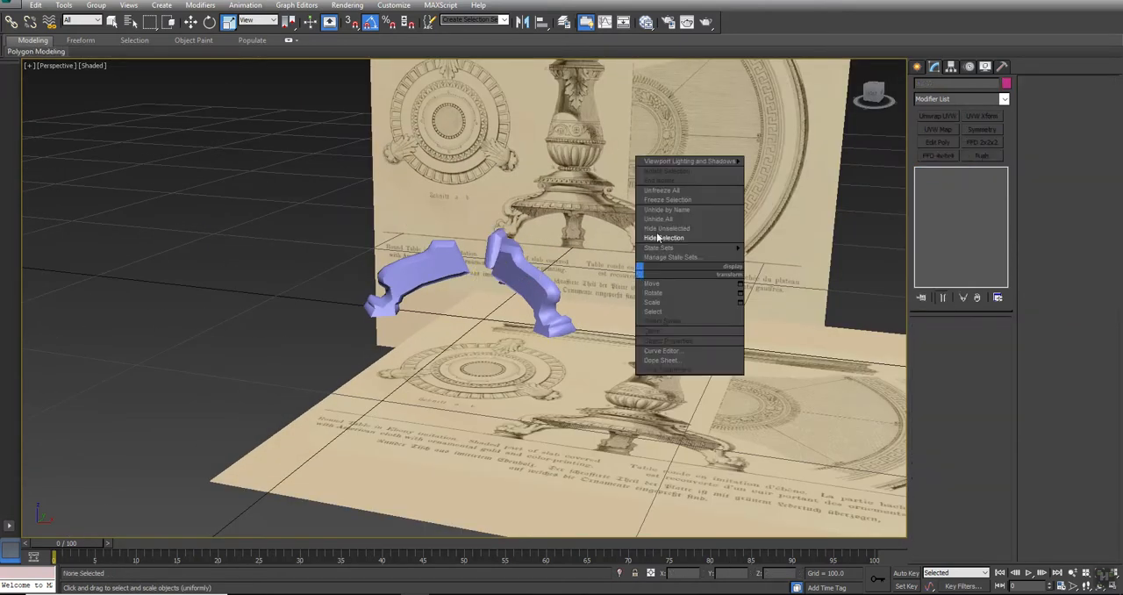
pyautogui.click(658, 219)
pyautogui.keyDown('alt'); pyautogui.moveTo(658, 226); pyautogui.dragTo(474, 210, button='middle'); pyautogui.keyUp('alt')
# Convert the lathed central column to an Editable Poly
pyautogui.click(449, 169)
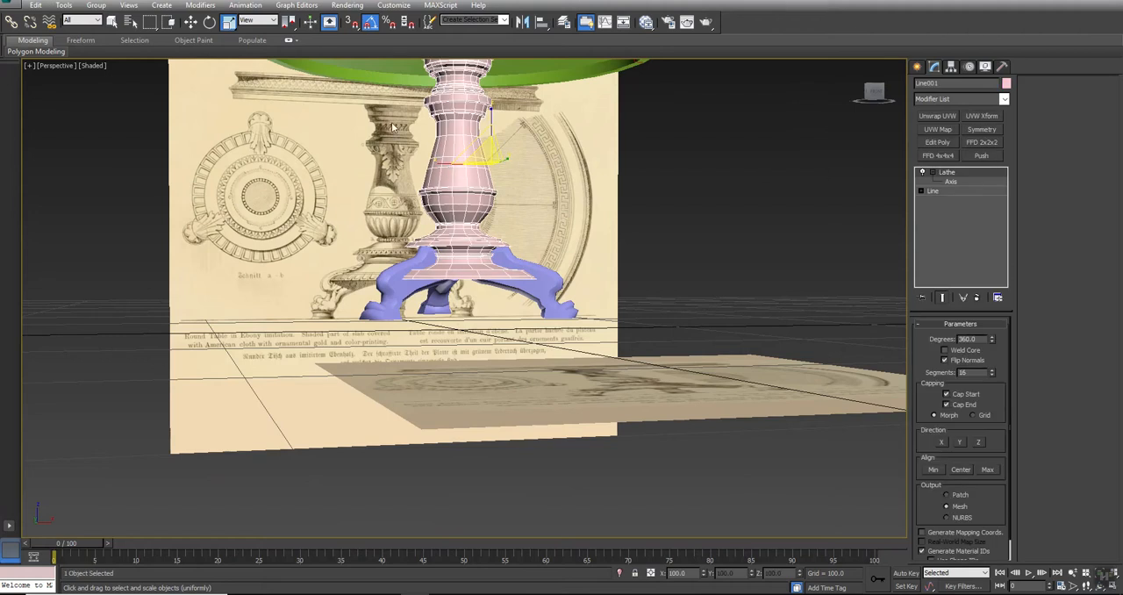
pyautogui.rightClick(452, 103)
pyautogui.moveTo(490, 220)
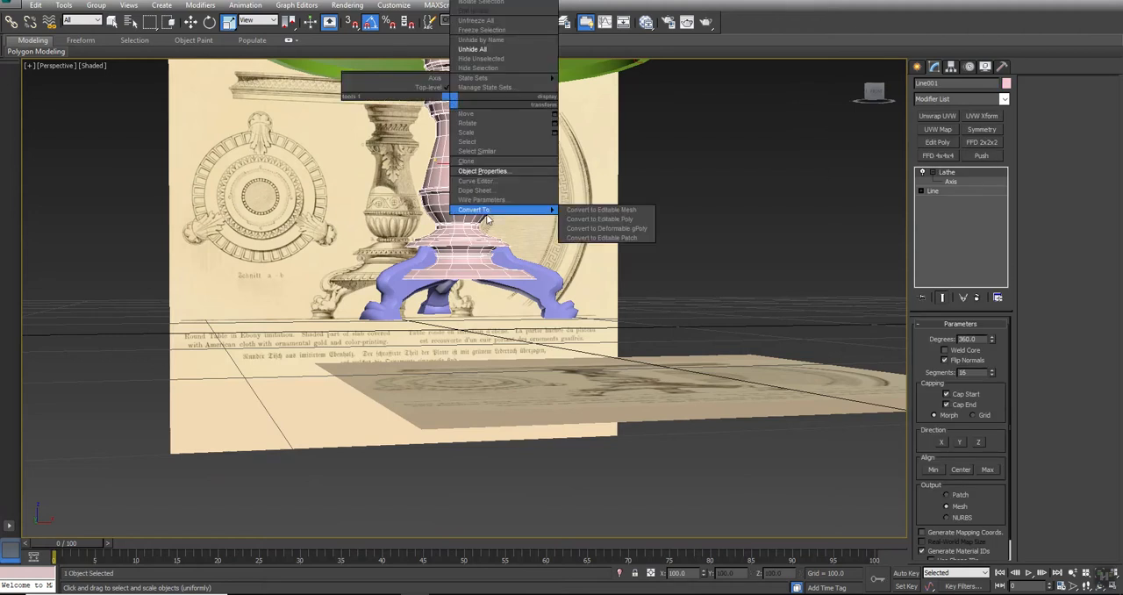
pyautogui.click(625, 225)
# Select the open border at the bottom of the column and cap it
pyautogui.click(957, 337)
pyautogui.click(446, 279)
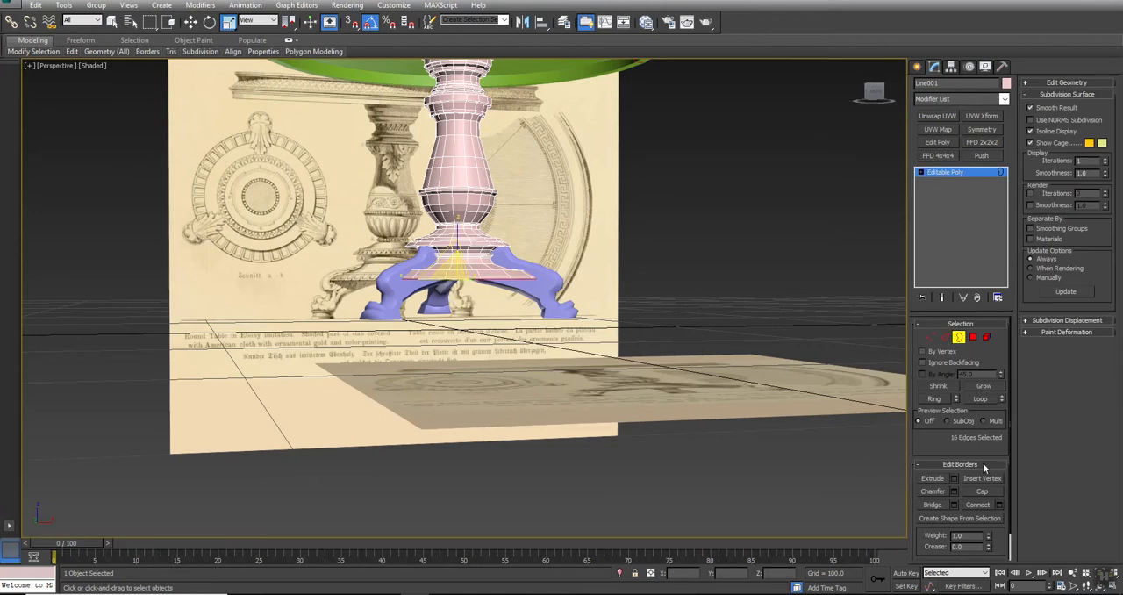
pyautogui.keyDown('alt'); pyautogui.moveTo(350, 334); pyautogui.dragTo(413, 359, button='middle'); pyautogui.keyUp('alt')
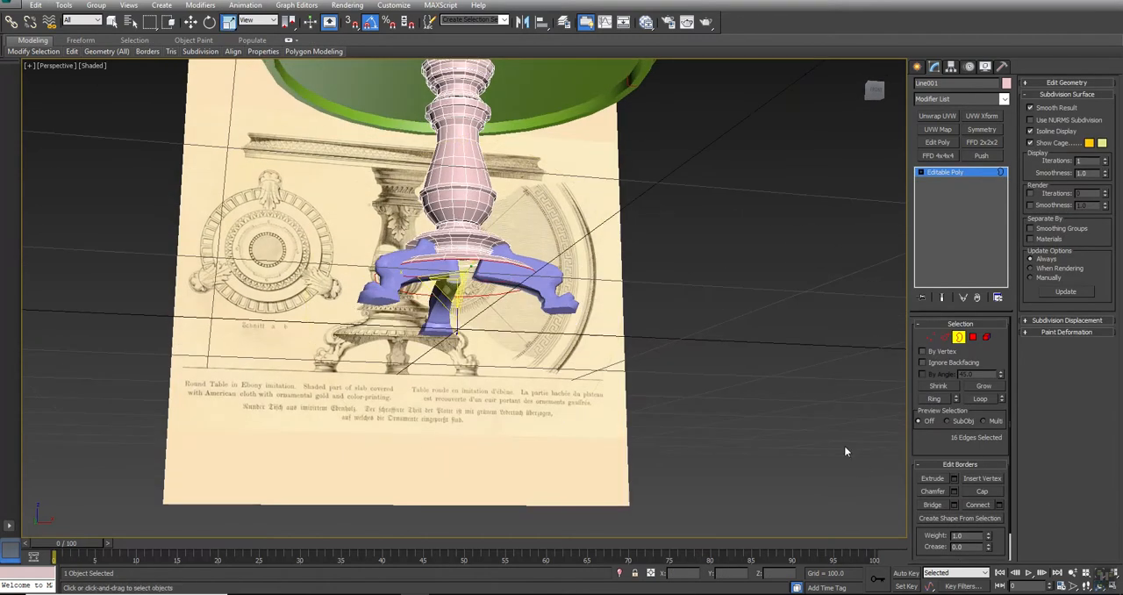
pyautogui.click(978, 491)
pyautogui.click(648, 365)
pyautogui.keyDown('alt'); pyautogui.moveTo(649, 365); pyautogui.dragTo(529, 278, button='middle'); pyautogui.keyUp('alt')
# Restore the four-viewport layout, show the Front view shaded around the foot's base molding, and leave border editing on the column
pyautogui.hotkey('alt', 'w')
pyautogui.scroll(2, 753, 167)
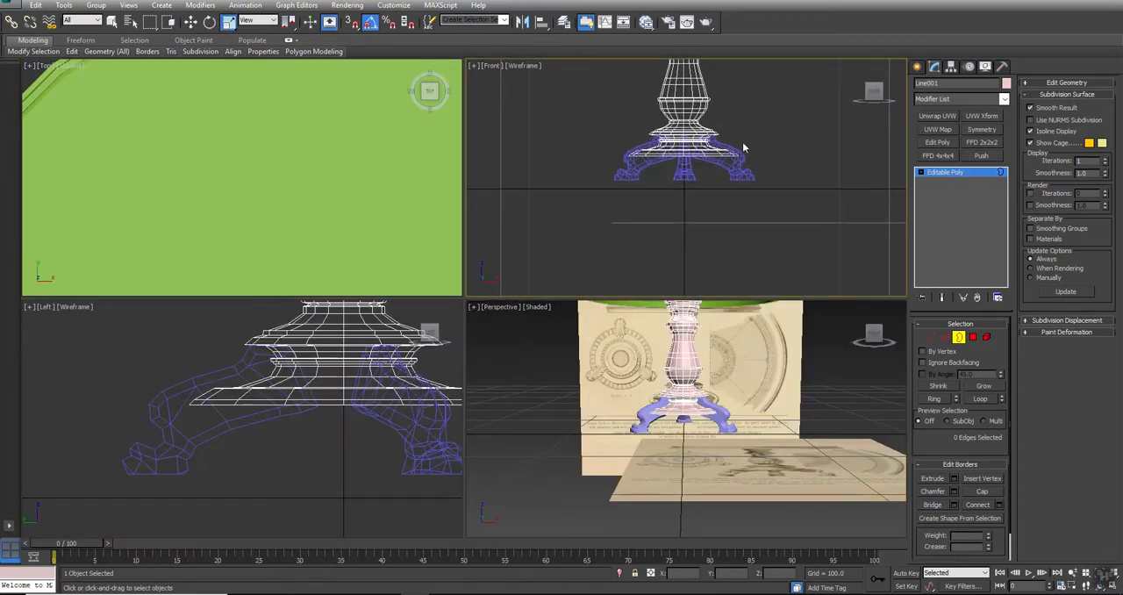
pyautogui.press('F3')
pyautogui.scroll(5, 748, 187)
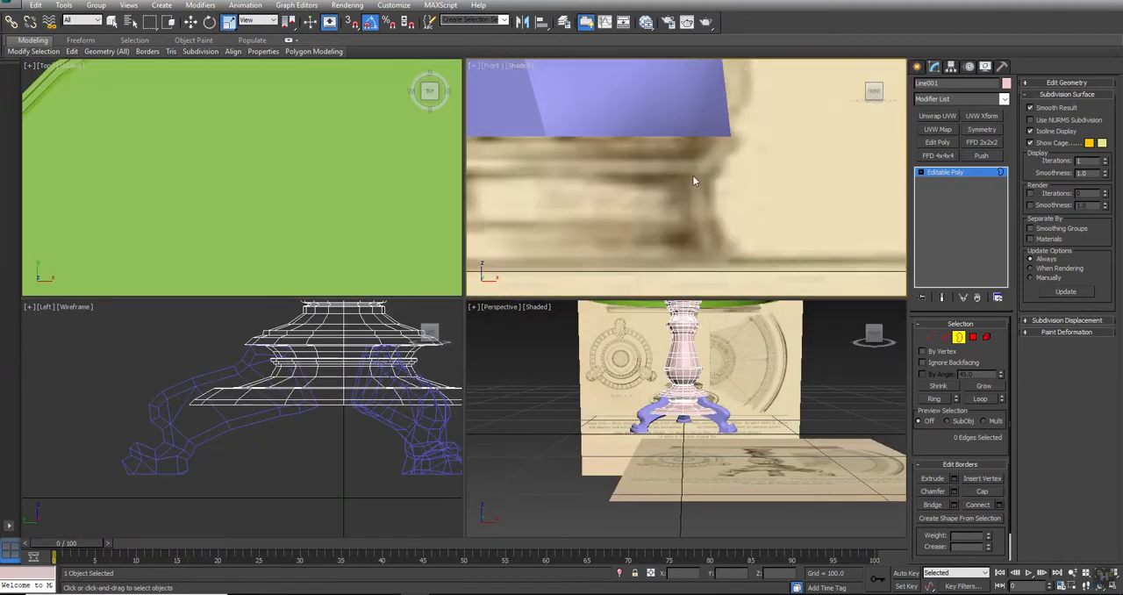
pyautogui.scroll(-1, 821, 179)
pyautogui.scroll(-2, 817, 179)
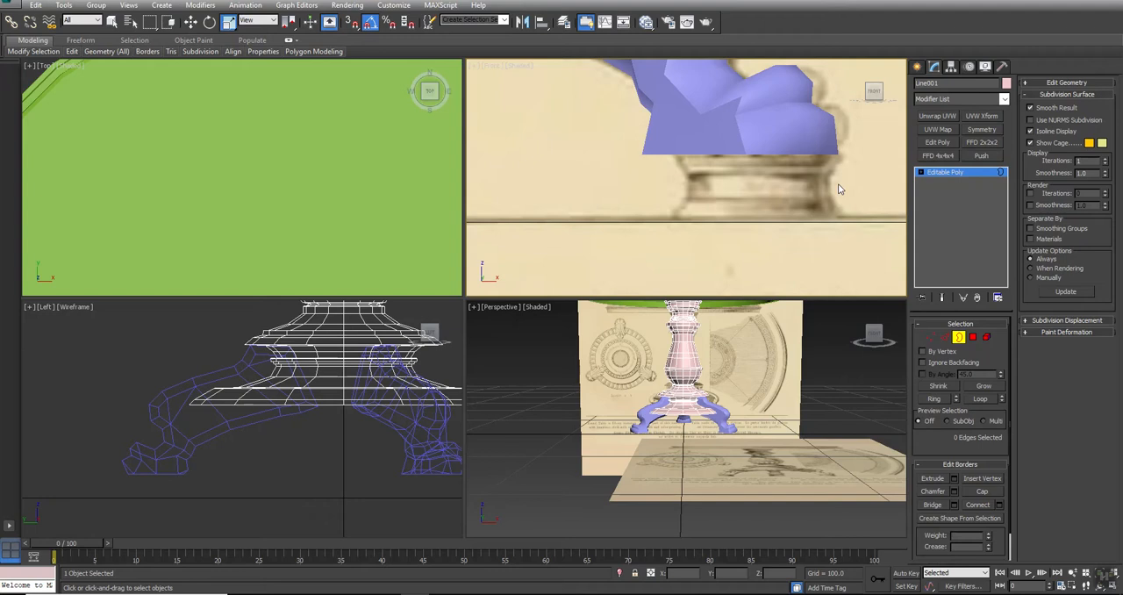
pyautogui.click(958, 337)
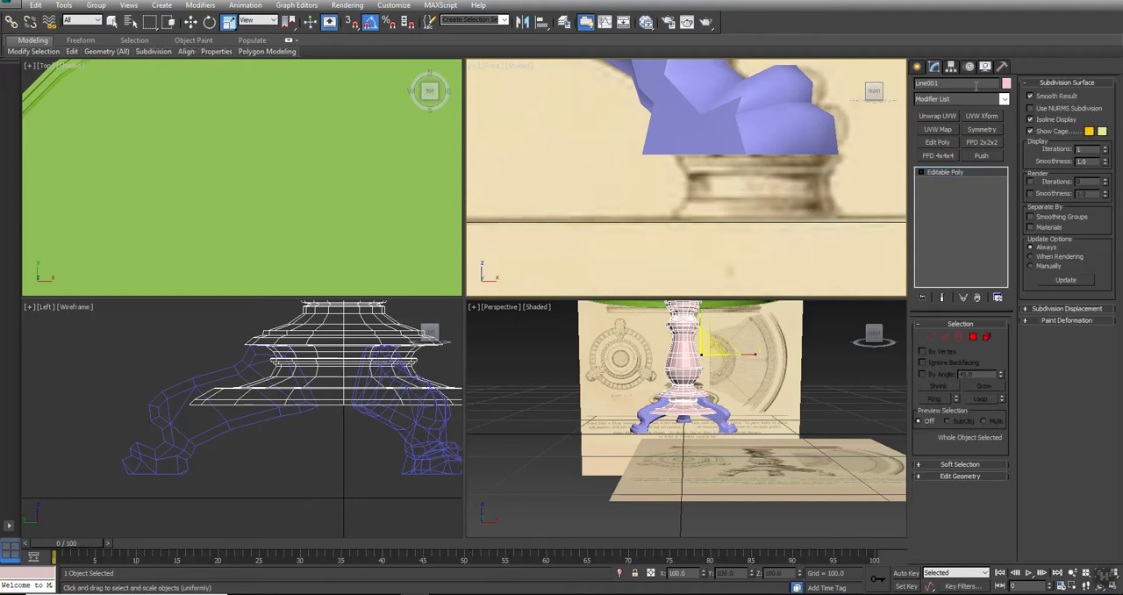
# Draw five stacked spline rectangles in the Front view over the base molding's outer profile, the lowest about 2.65 wide and 1.18 long
pyautogui.click(915, 67)
pyautogui.click(934, 85)
pyautogui.click(937, 150)
pyautogui.click(980, 150)
pyautogui.moveTo(735, 149); pyautogui.dragTo(790, 217)
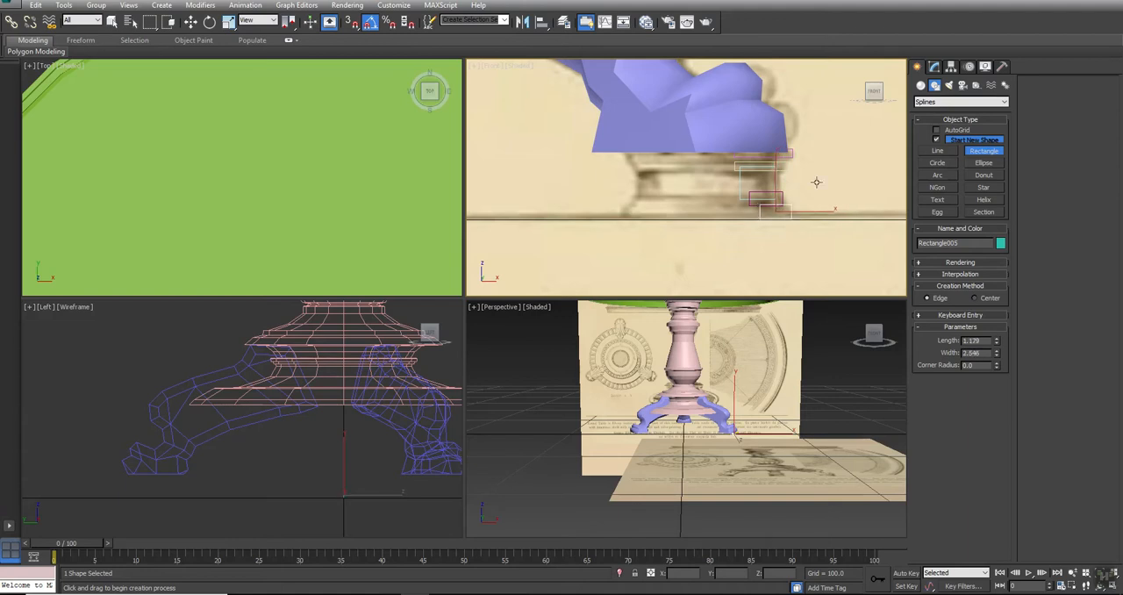
# Draw a small closed triangular line between the two uppermost rectangles of the base molding profile
pyautogui.press('r')
pyautogui.click(938, 151)
pyautogui.scroll(5, 790, 163)
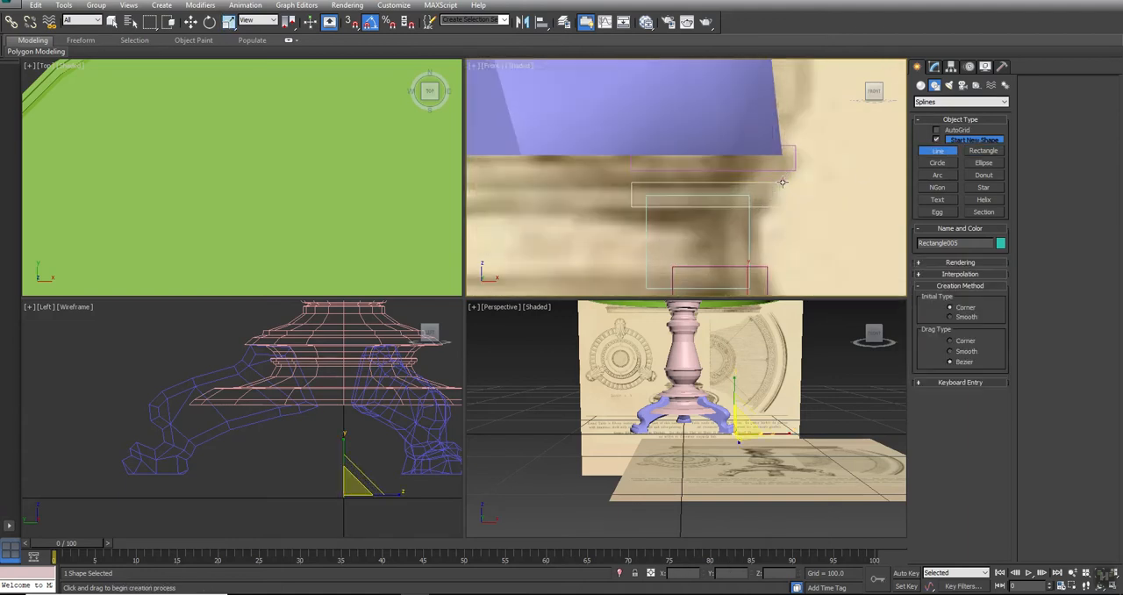
pyautogui.click(788, 167)
pyautogui.click(760, 196)
pyautogui.click(737, 160)
pyautogui.click(789, 166)
pyautogui.click(539, 330)
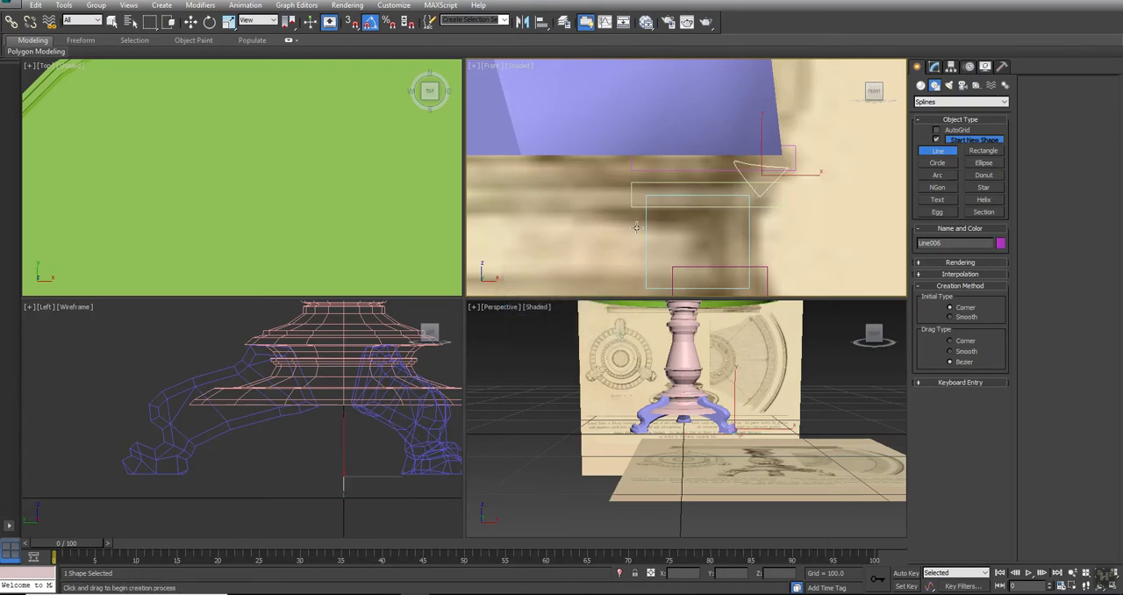
pyautogui.scroll(-3, 688, 215)
pyautogui.rightClick(689, 214)
# Convert the tall middle rectangle to an Editable Spline and attach the other four rectangles and the triangle to it
pyautogui.click(708, 192)
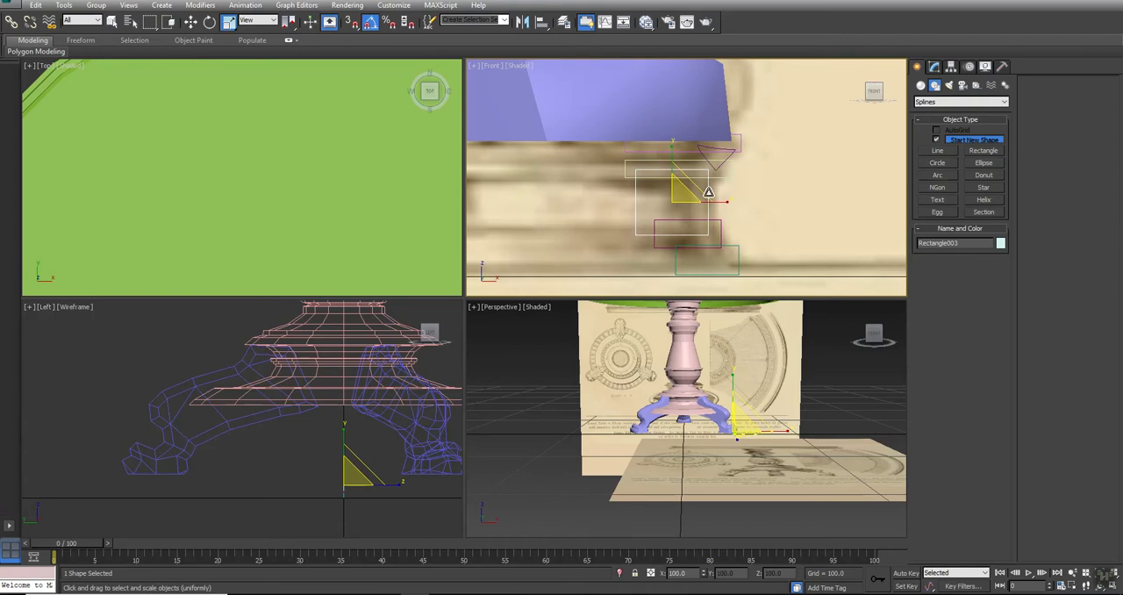
pyautogui.rightClick(708, 192)
pyautogui.moveTo(772, 298)
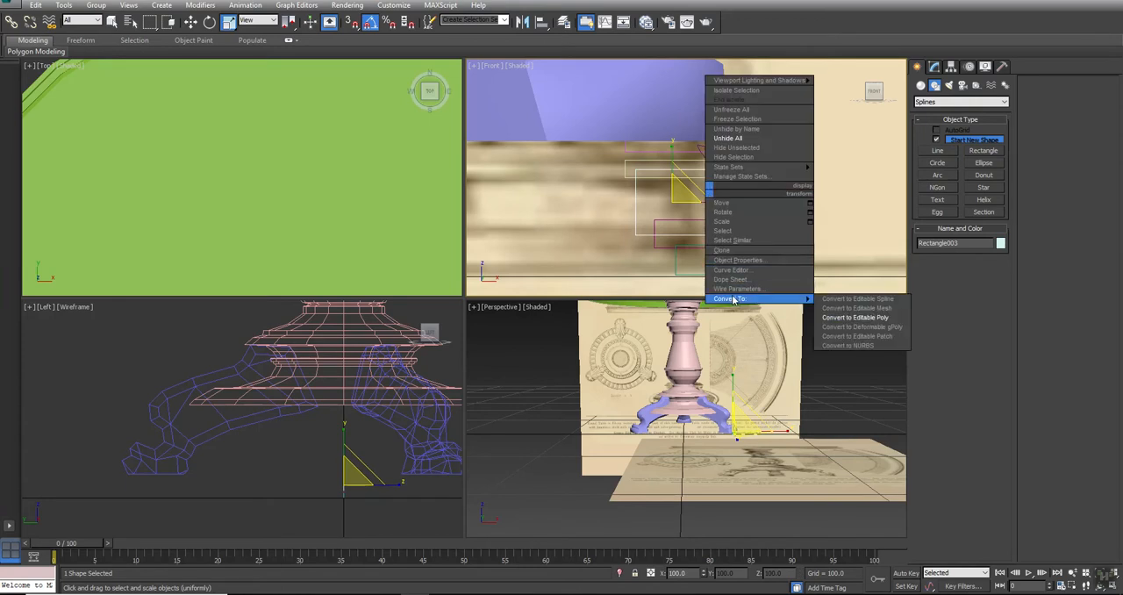
pyautogui.click(860, 300)
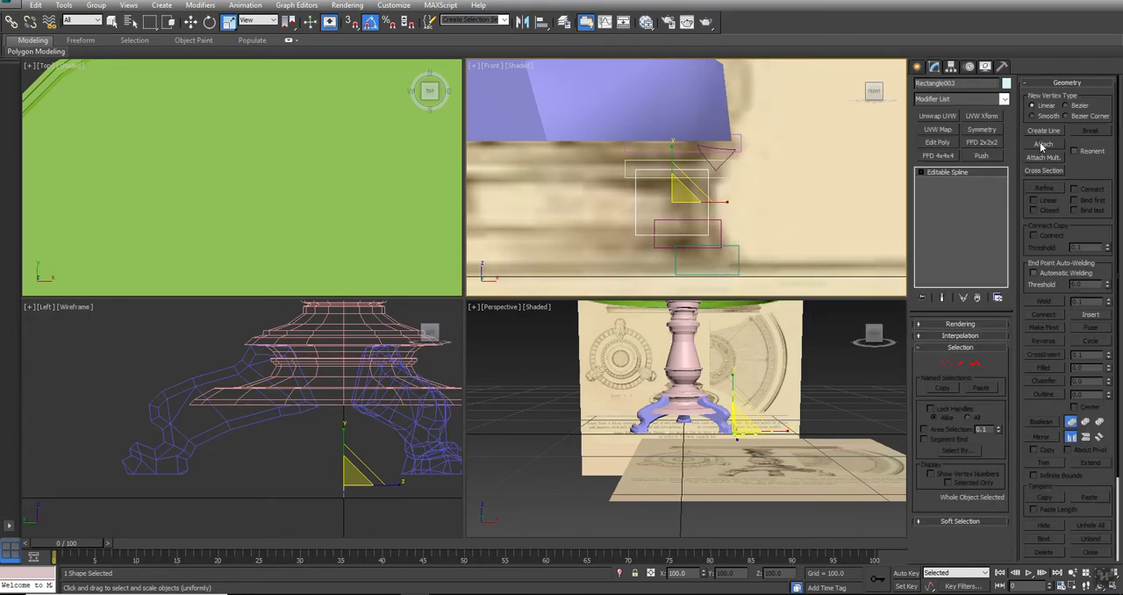
pyautogui.click(1043, 144)
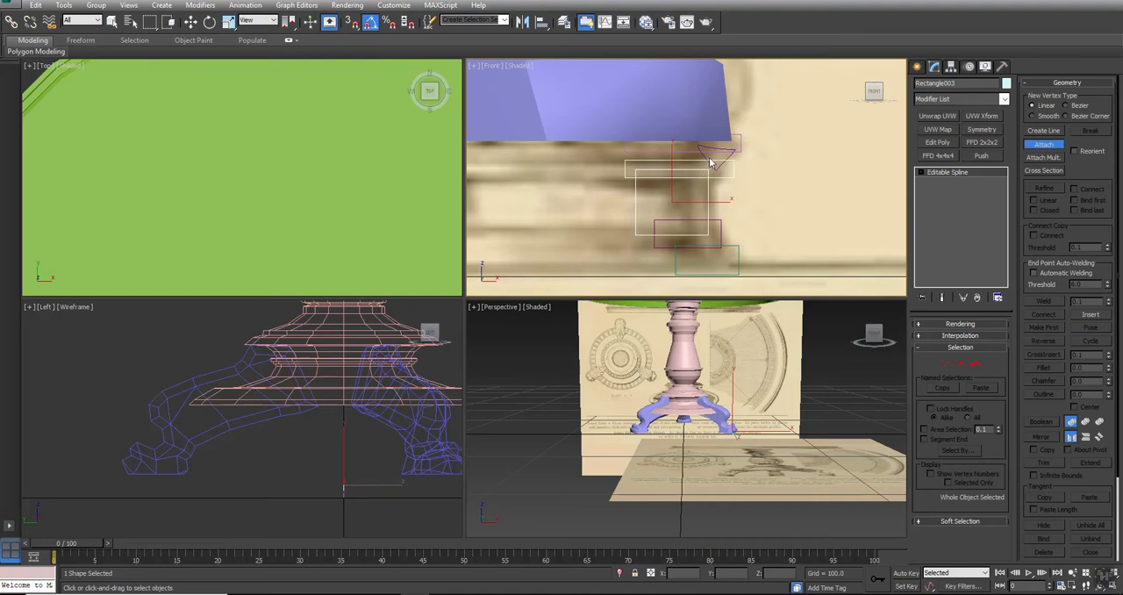
pyautogui.click(709, 154)
pyautogui.click(715, 218)
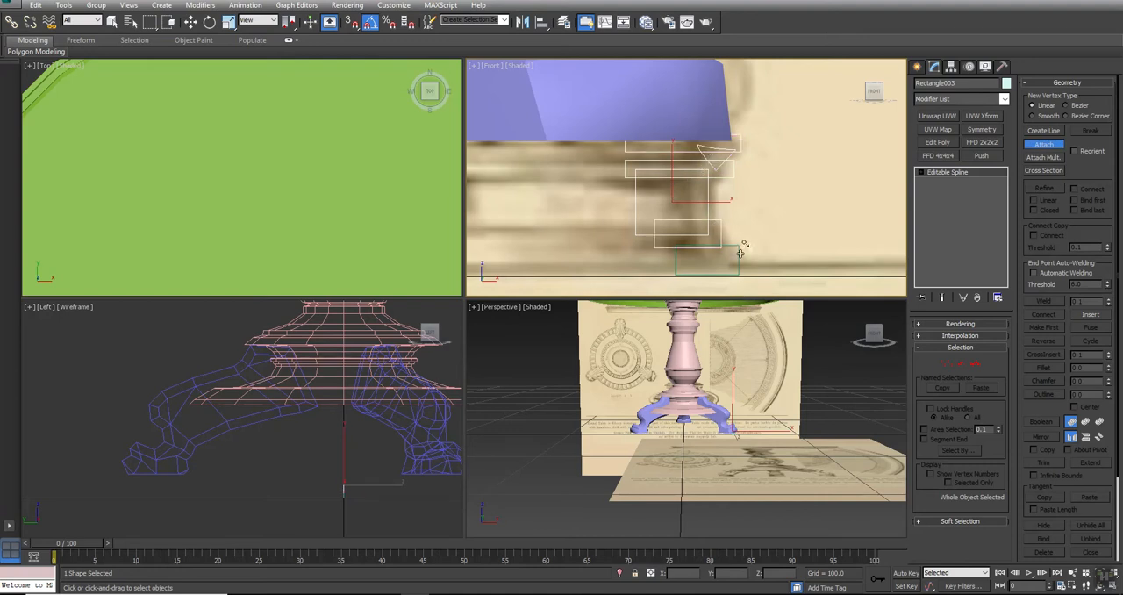
pyautogui.rightClick(780, 244)
pyautogui.click(1043, 144)
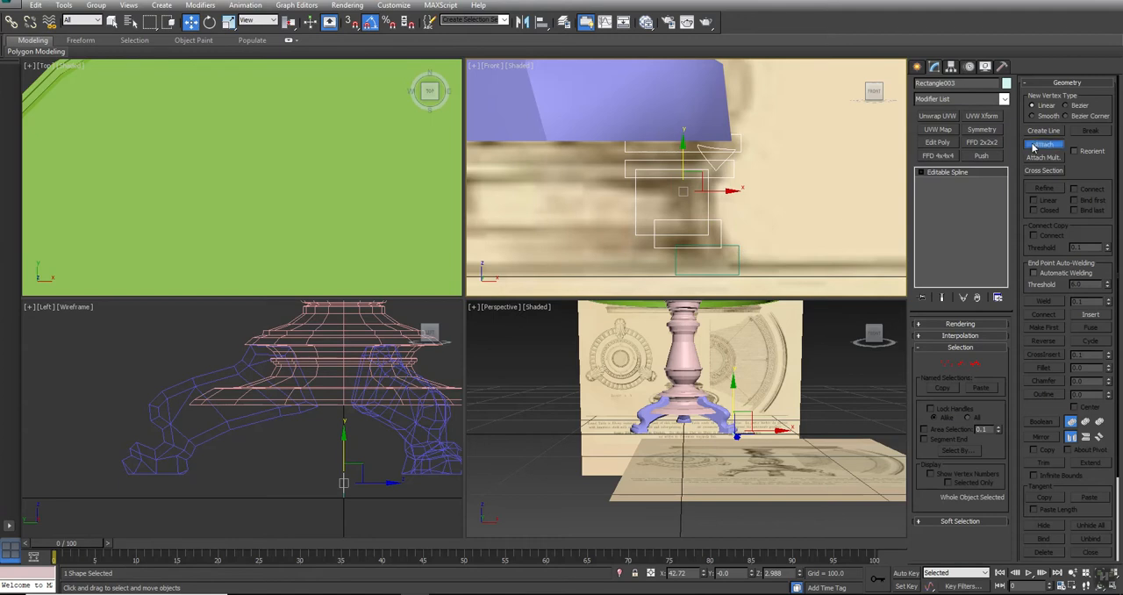
# Union the middle rectangle's spline with the other rectangles and the triangle using Boolean to form the stepped molding outline
pyautogui.press('1')
pyautogui.click(709, 198)
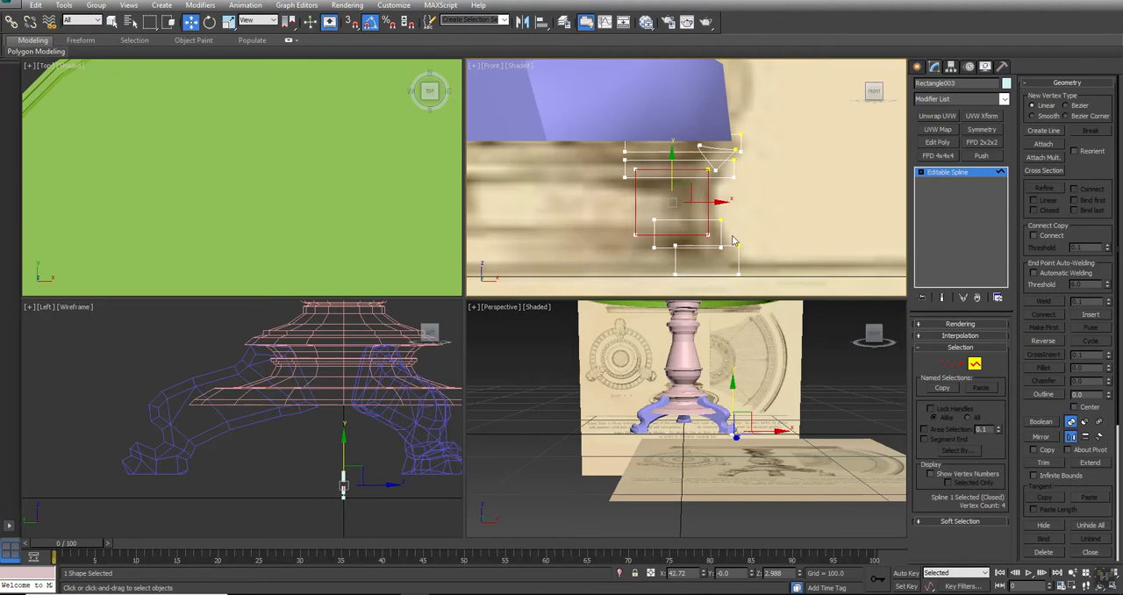
pyautogui.click(1044, 422)
pyautogui.click(721, 228)
pyautogui.click(730, 247)
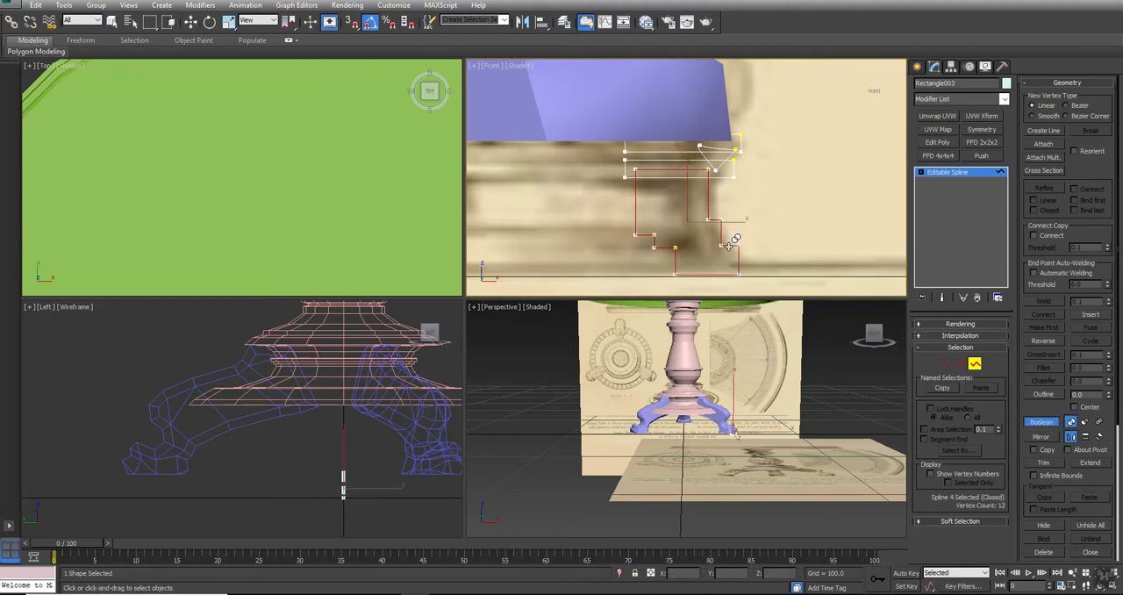
pyautogui.click(726, 174)
pyautogui.click(731, 151)
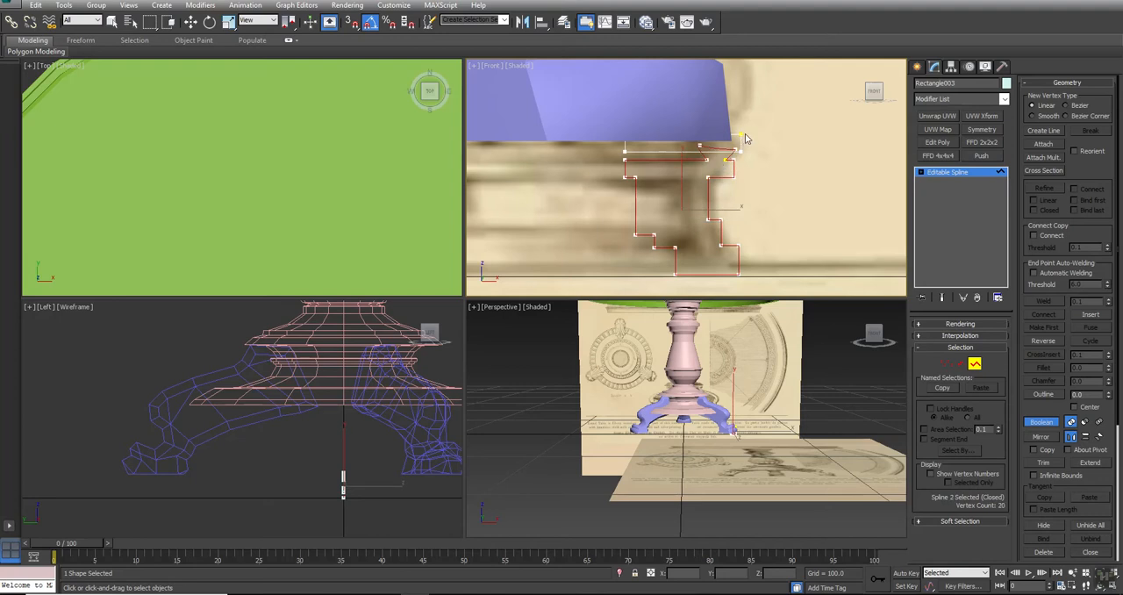
pyautogui.click(743, 138)
pyautogui.press('w')
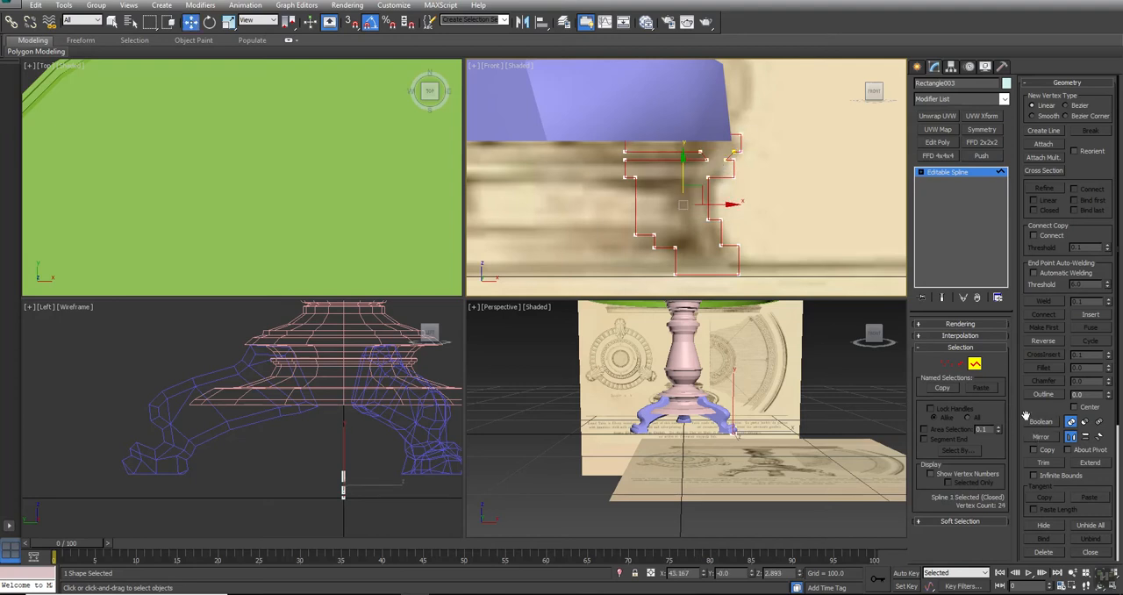
# Delete the outline's inner, upper and bottom segments, keeping only the stepped outer profile
pyautogui.click(960, 362)
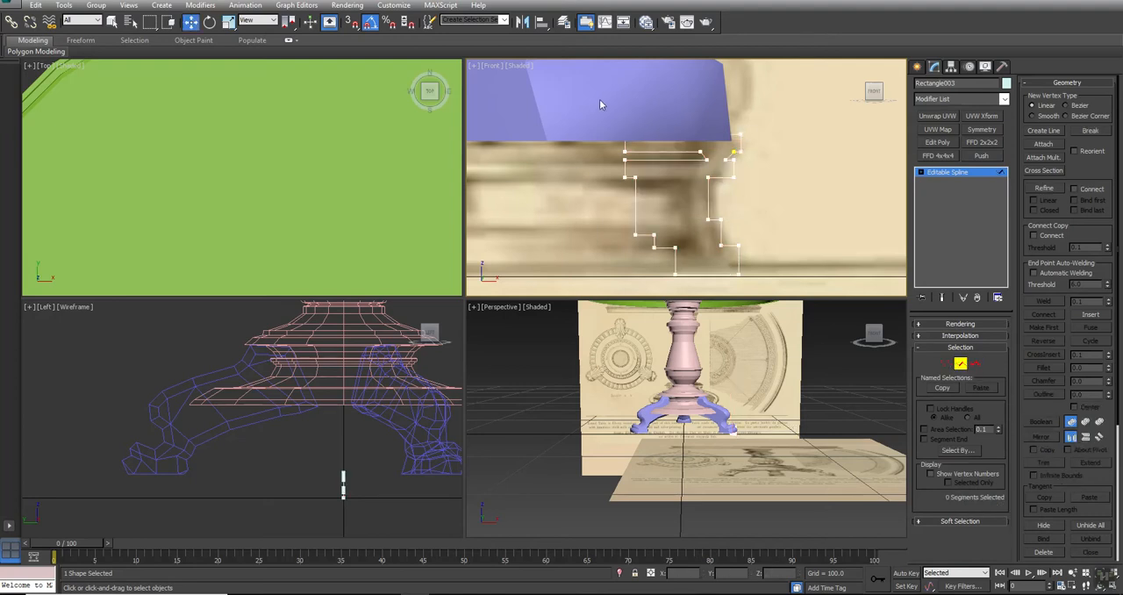
pyautogui.moveTo(693, 313); pyautogui.dragTo(692, 295)
pyautogui.press('Delete')
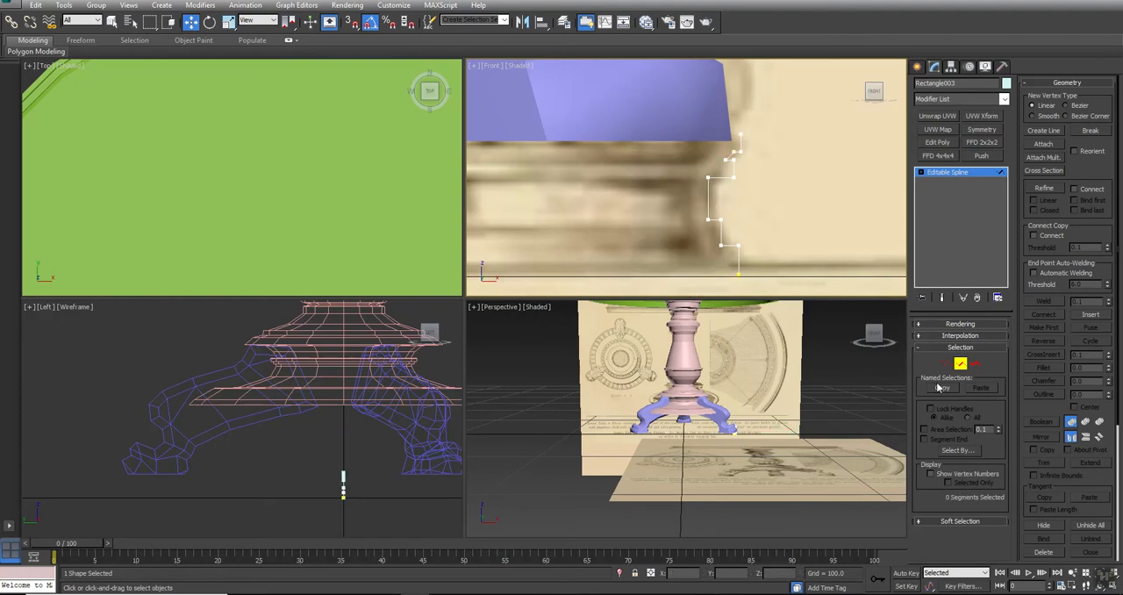
# Select all vertices of the stepped molding profile and convert them to Corner points
pyautogui.click(947, 362)
pyautogui.moveTo(802, 91); pyautogui.dragTo(620, 270)
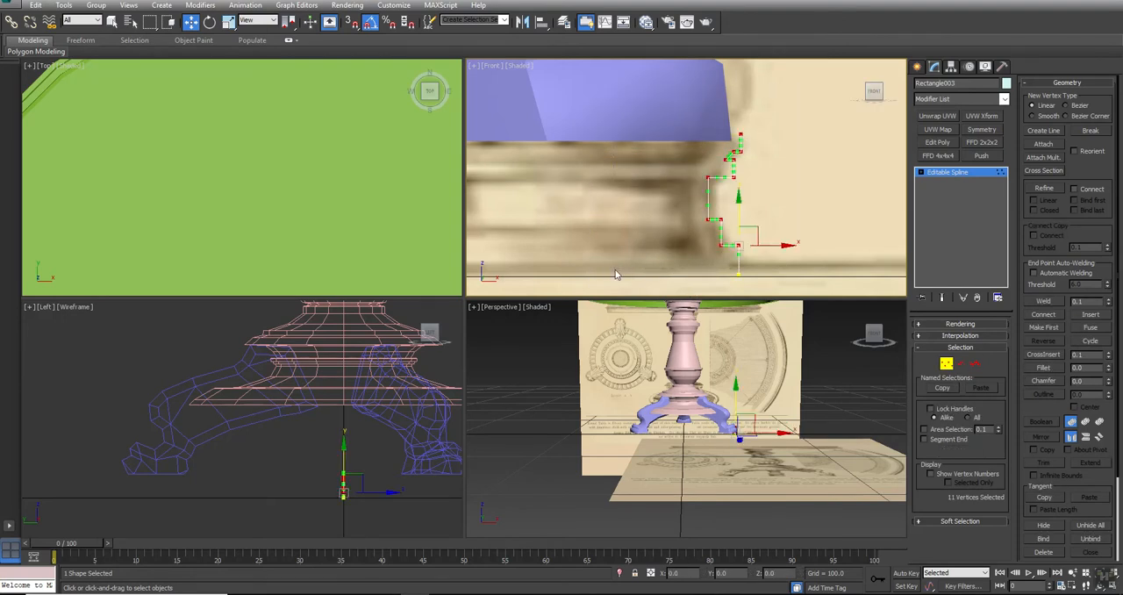
pyautogui.rightClick(738, 134)
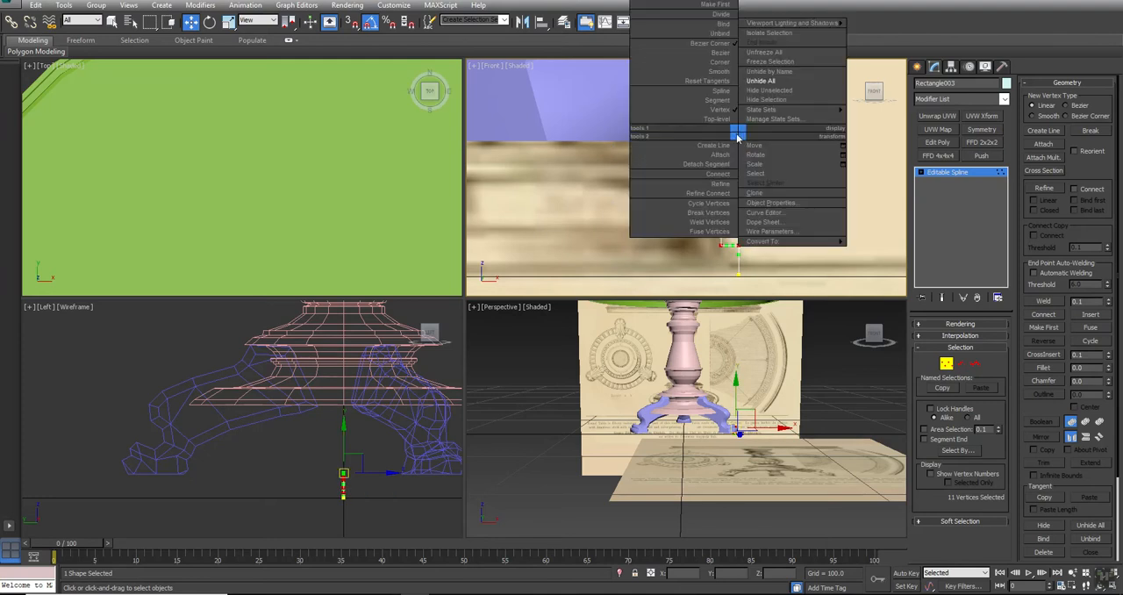
pyautogui.click(718, 68)
pyautogui.click(947, 362)
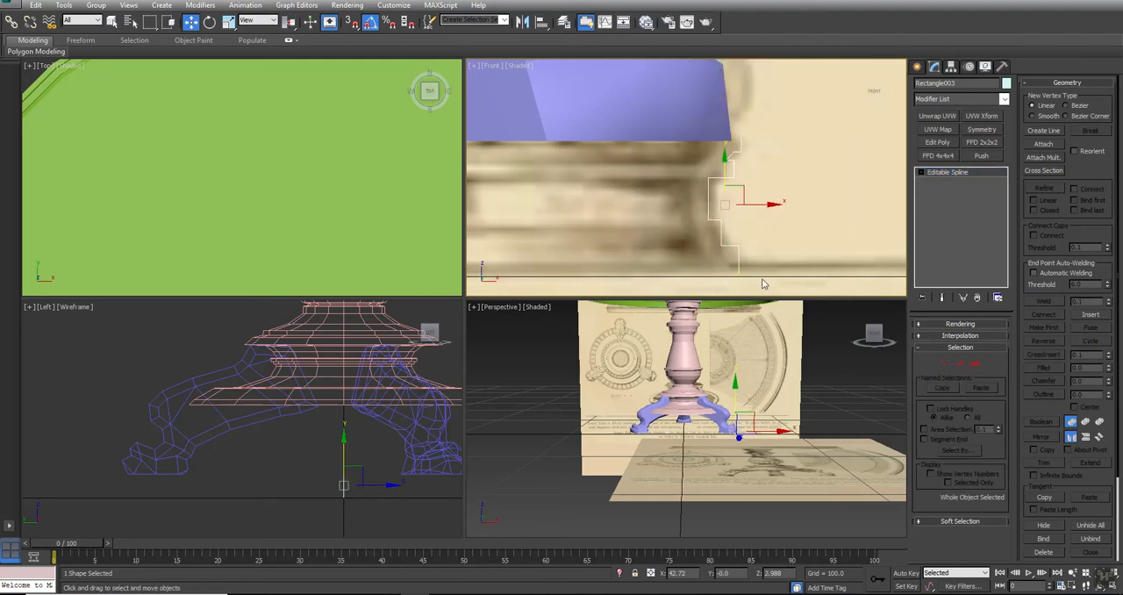
# Apply a Lathe modifier to the molding profile and shift its axis so the ring matches the reference foot base's width
pyautogui.scroll(-3, 668, 152)
pyautogui.click(942, 100)
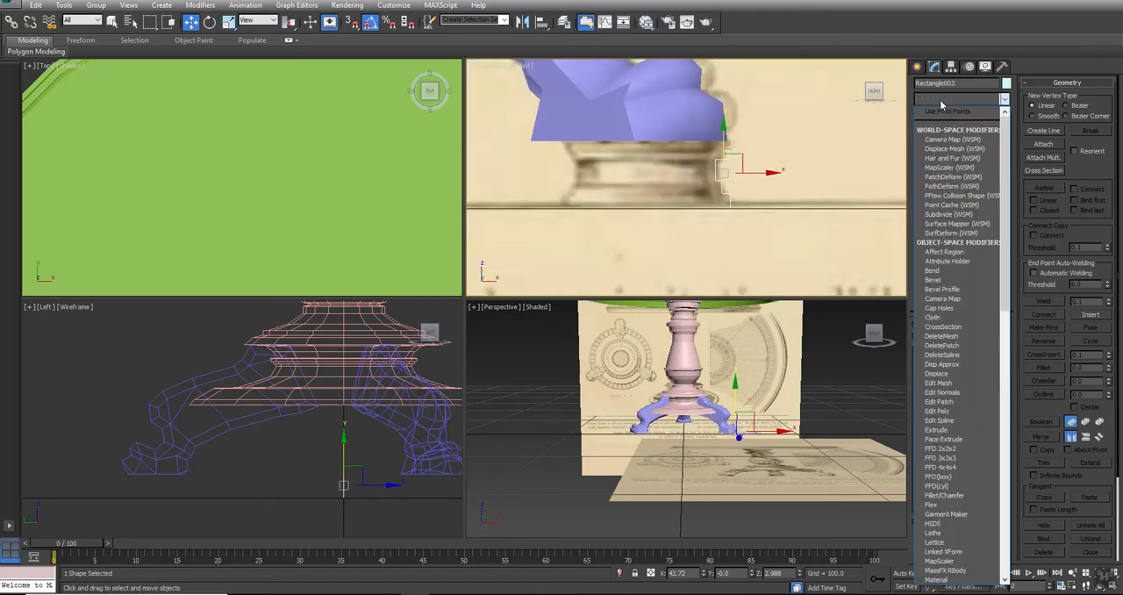
pyautogui.press('l')
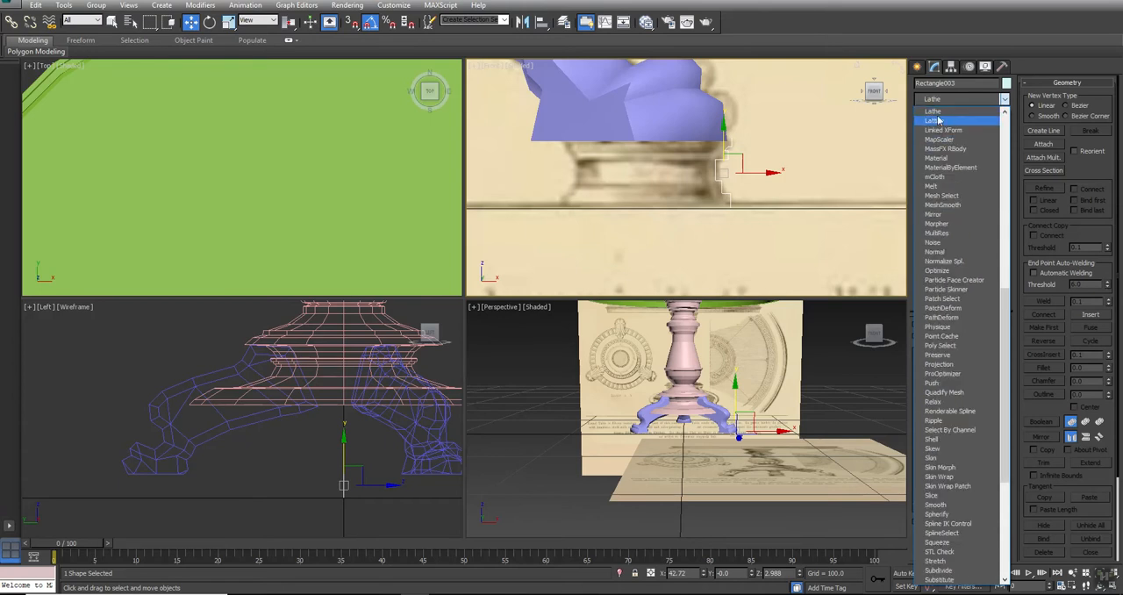
pyautogui.click(939, 113)
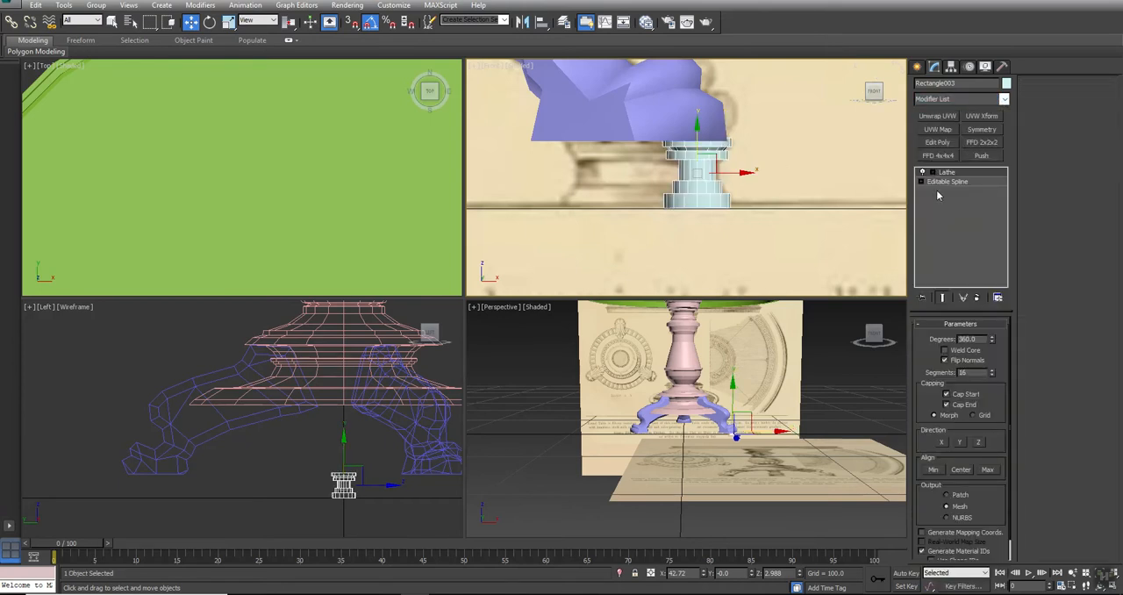
pyautogui.click(932, 172)
pyautogui.click(943, 181)
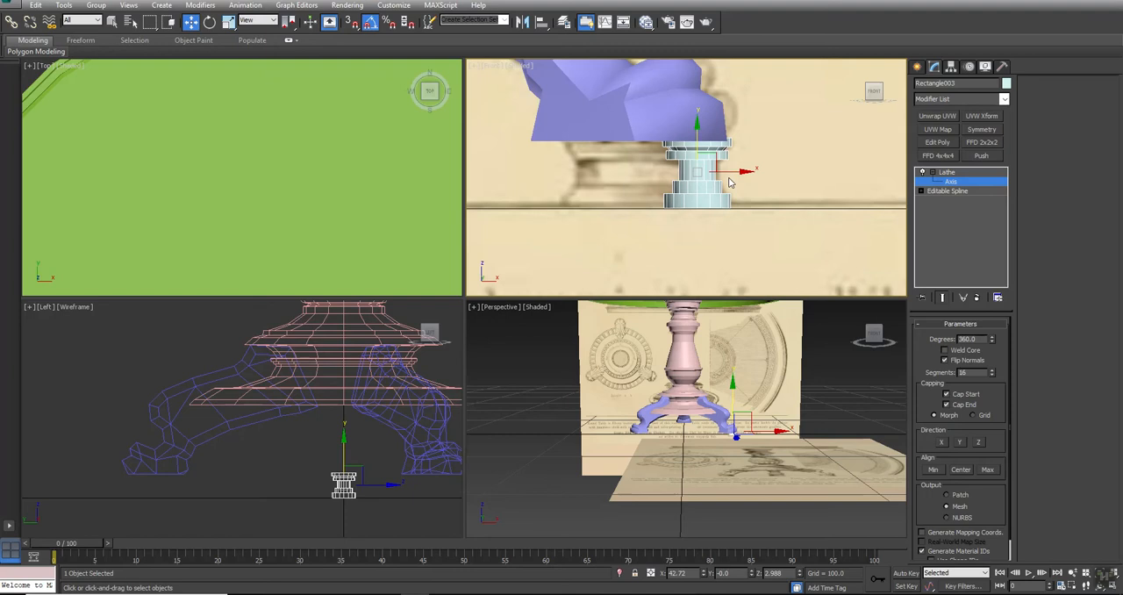
pyautogui.moveTo(731, 172); pyautogui.dragTo(691, 215)
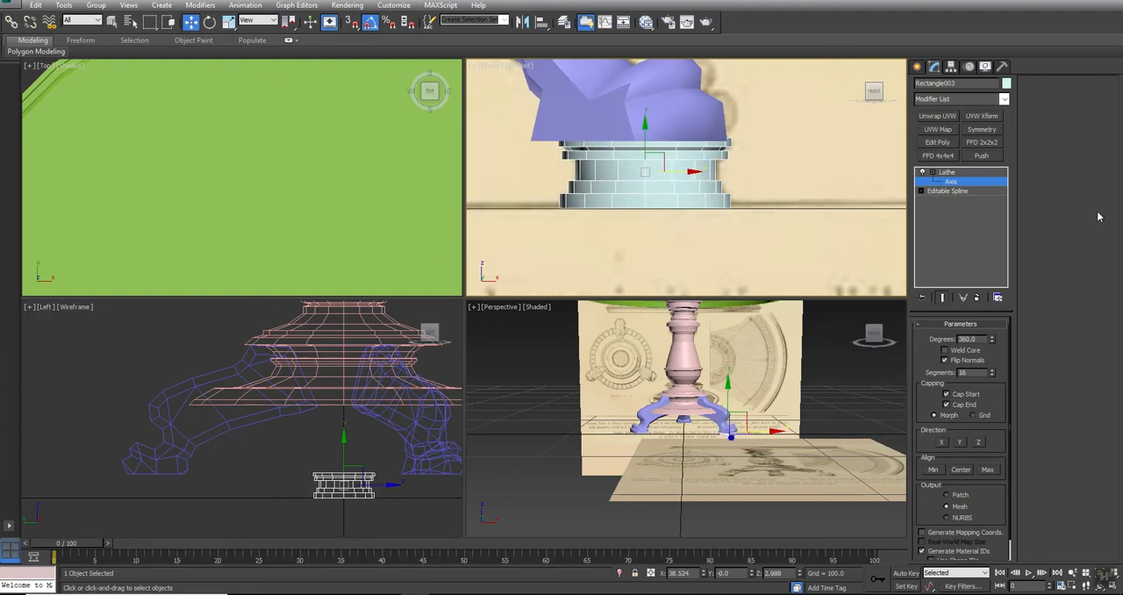
pyautogui.click(946, 171)
# Move the lathed base molding sideways in the Left view until it sits beneath the foot of the leg
pyautogui.moveTo(361, 504); pyautogui.dragTo(383, 471, button='middle')
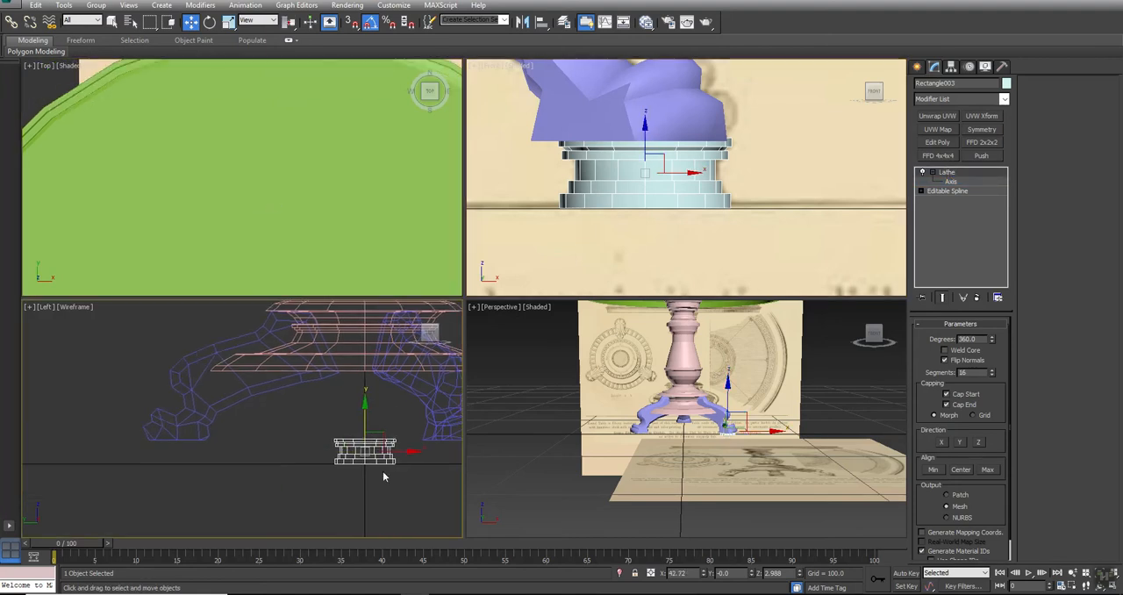
pyautogui.moveTo(396, 461); pyautogui.dragTo(214, 470)
pyautogui.scroll(5, 201, 466)
pyautogui.moveTo(201, 466); pyautogui.dragTo(268, 473, button='middle')
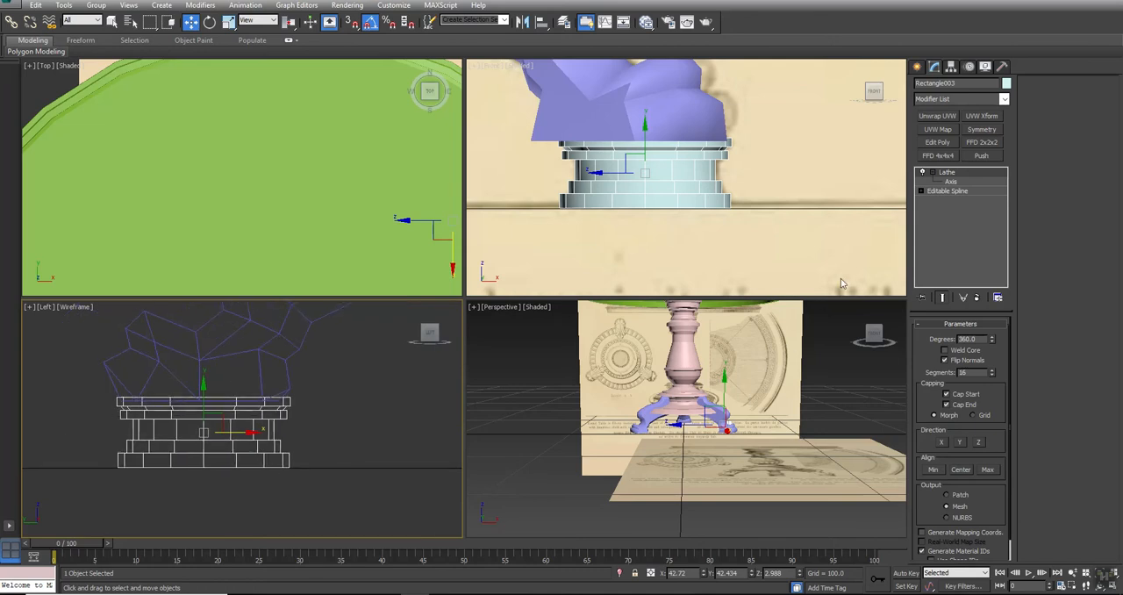
# Fine-tune the Lathe axis along X in the Front view so the base molding's diameter fits the foot above
pyautogui.click(949, 182)
pyautogui.moveTo(633, 171); pyautogui.dragTo(671, 186, button='middle')
pyautogui.moveTo(719, 185); pyautogui.dragTo(707, 185)
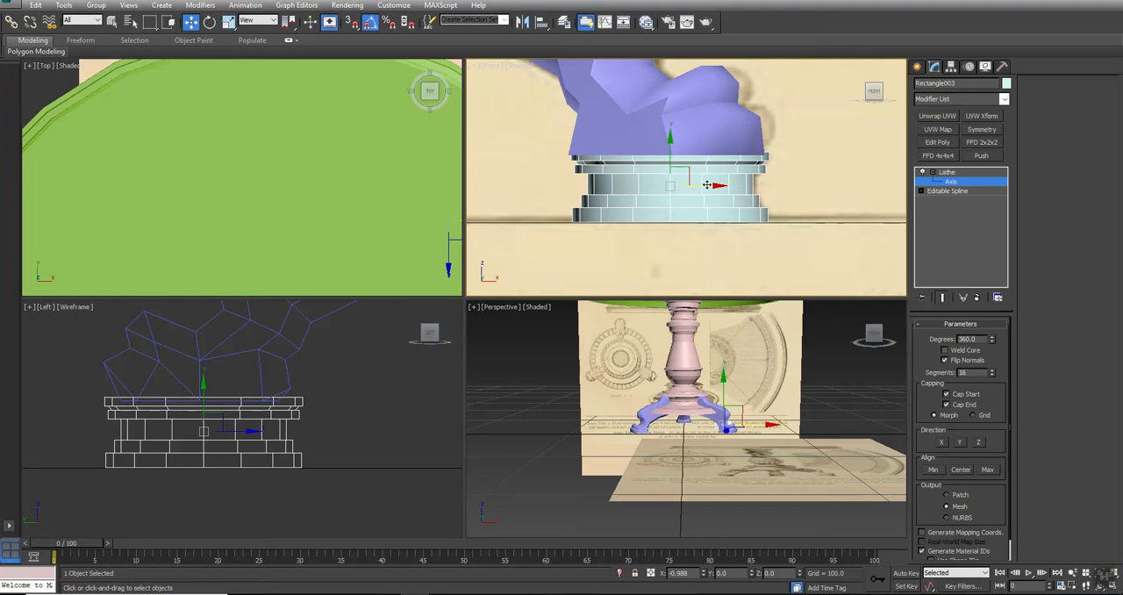
pyautogui.moveTo(707, 185); pyautogui.dragTo(710, 185)
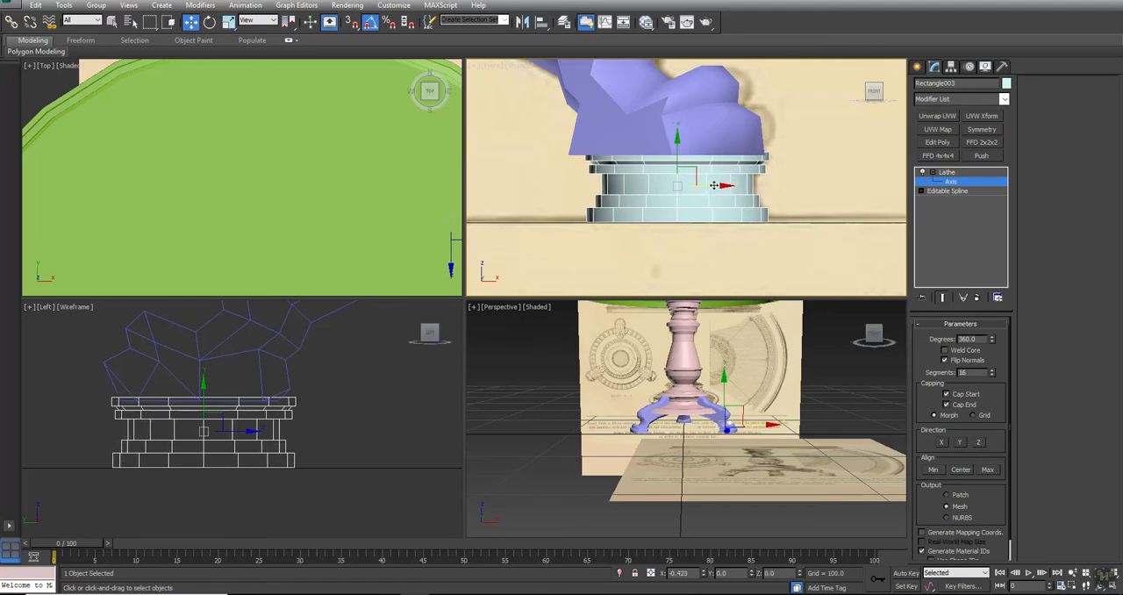
pyautogui.click(946, 172)
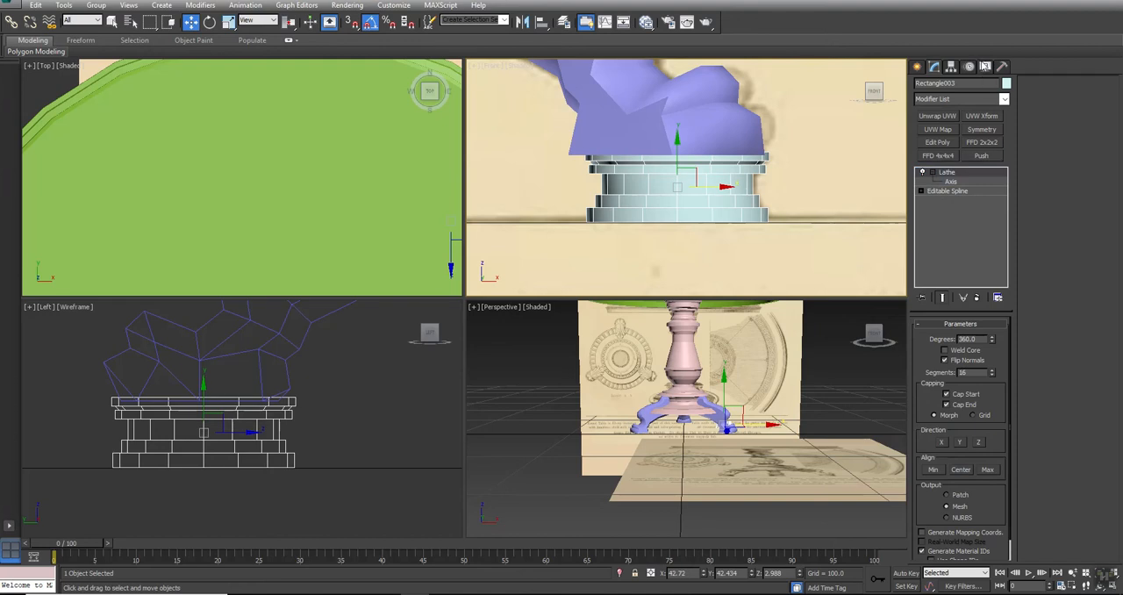
# Turn on Backface Cull for the base molding and turn off Flip Normals in its Lathe modifier
pyautogui.click(985, 67)
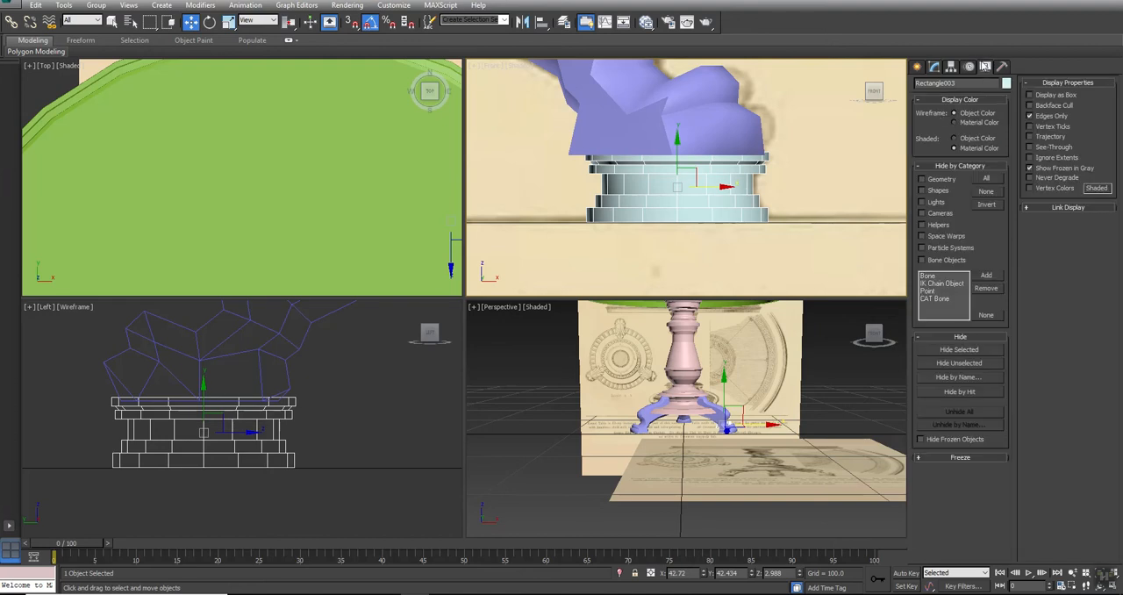
pyautogui.click(1053, 107)
pyautogui.scroll(6, 730, 422)
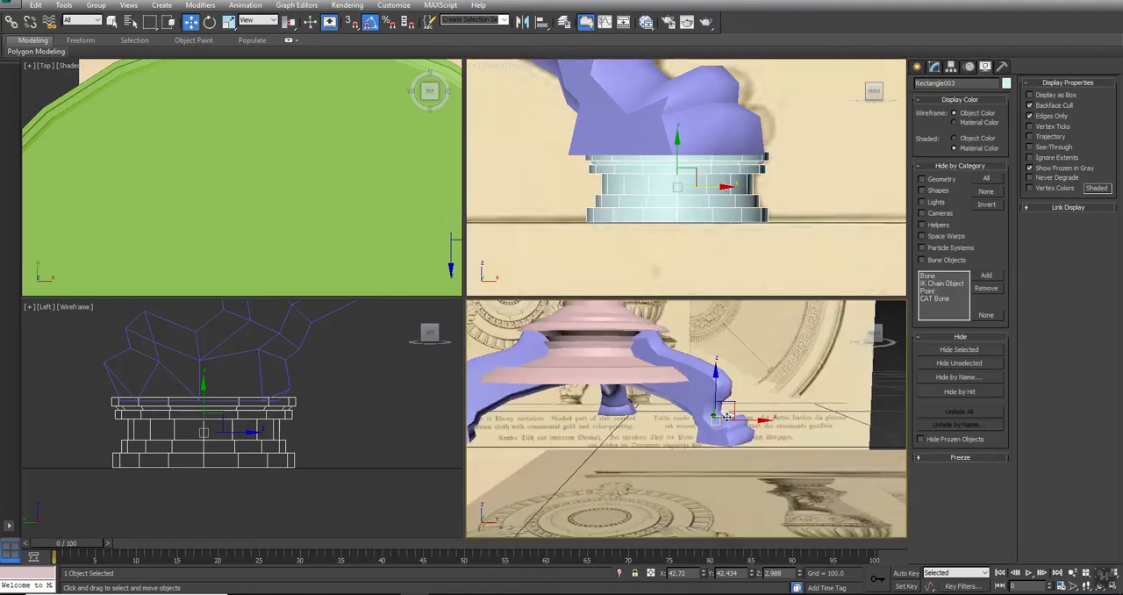
pyautogui.keyDown('alt'); pyautogui.moveTo(728, 407); pyautogui.dragTo(659, 418, button='middle'); pyautogui.keyUp('alt')
pyautogui.click(934, 67)
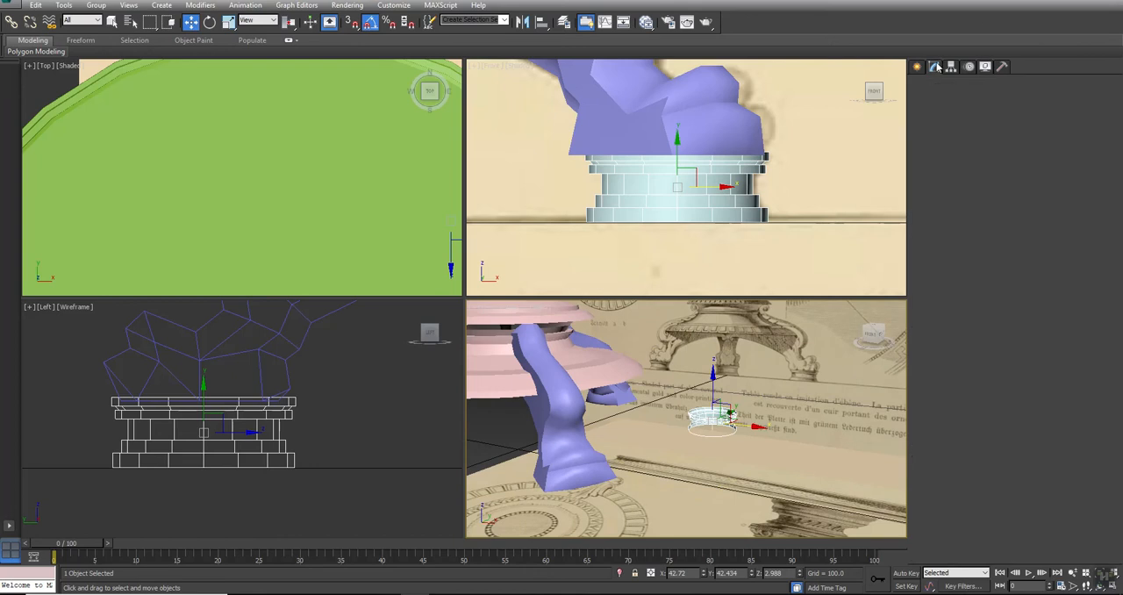
pyautogui.click(965, 364)
pyautogui.moveTo(248, 410); pyautogui.dragTo(314, 379, button='middle')
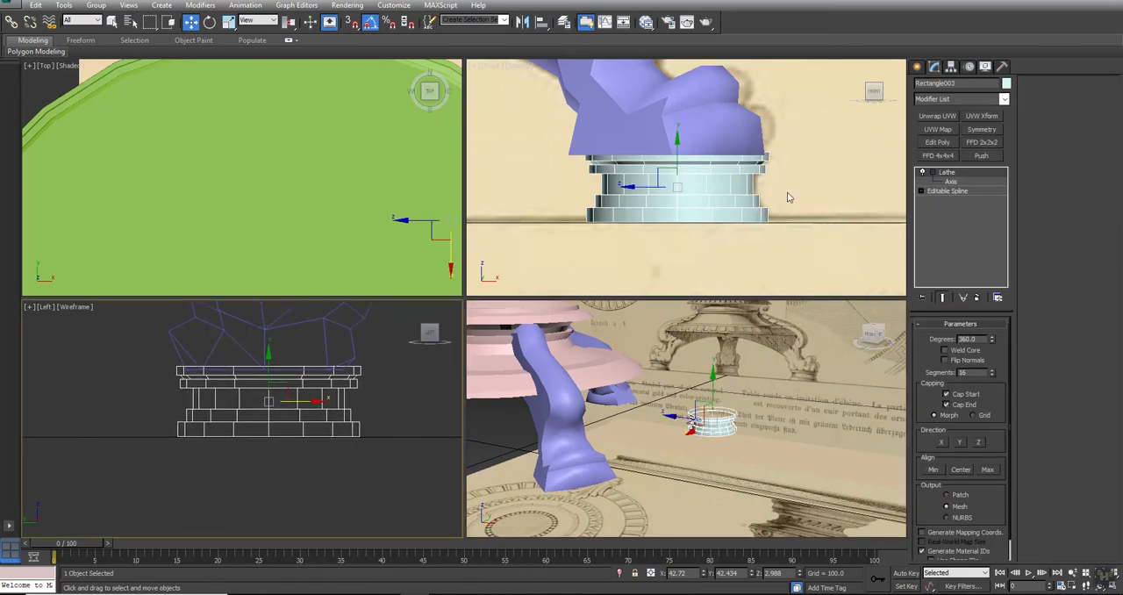
pyautogui.click(921, 192)
pyautogui.click(942, 200)
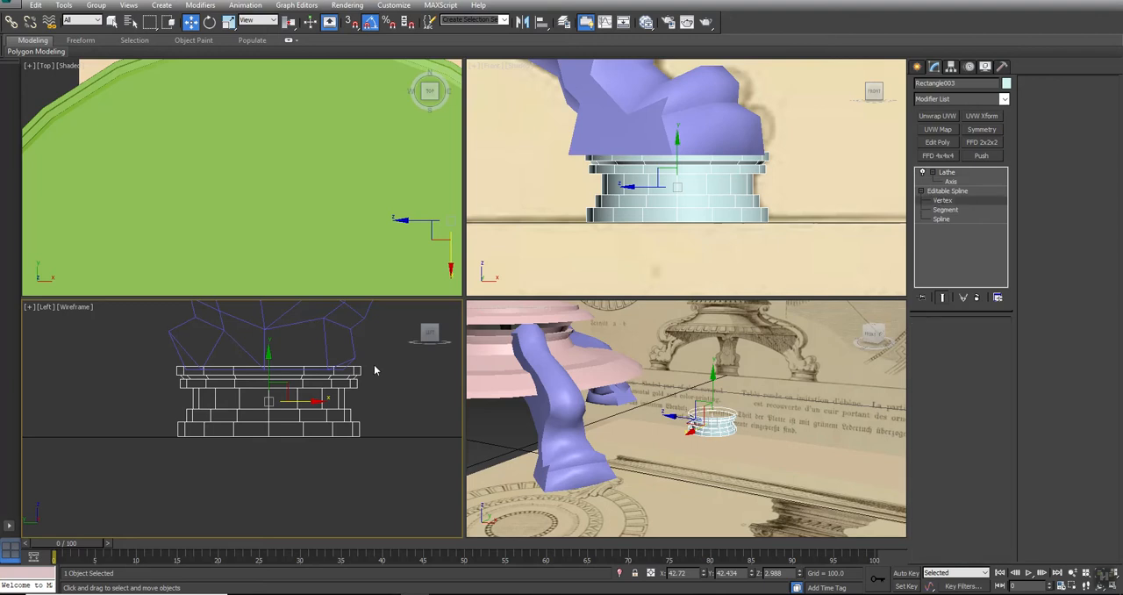
pyautogui.click(956, 191)
pyautogui.click(950, 173)
# Add an Edit Poly modifier above the Lathe and collapse the base molding's stack down to it
pyautogui.click(938, 142)
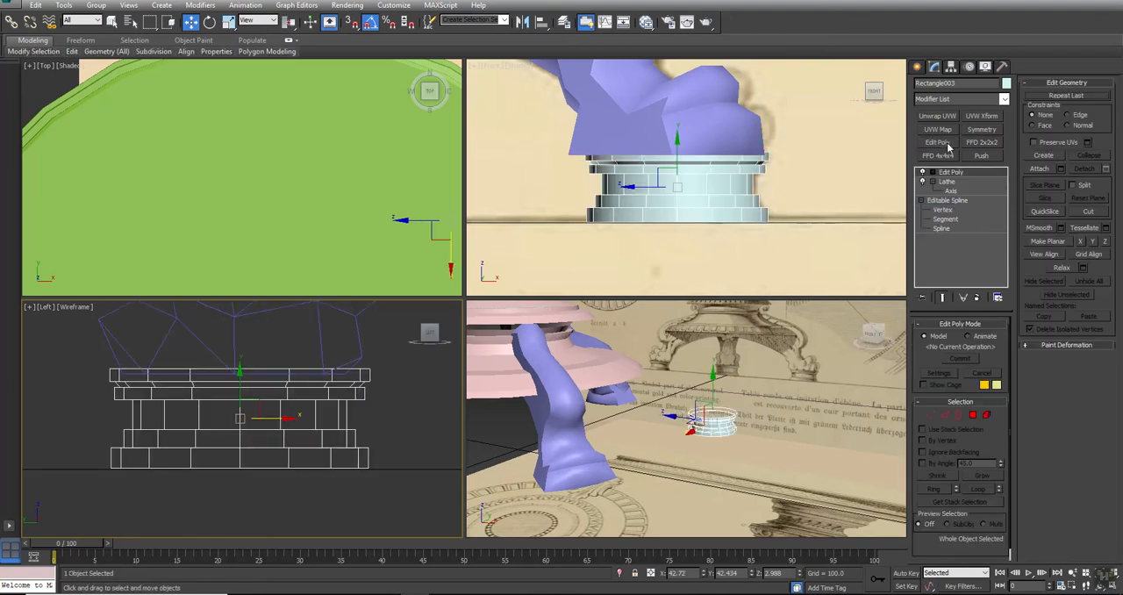
pyautogui.rightClick(955, 172)
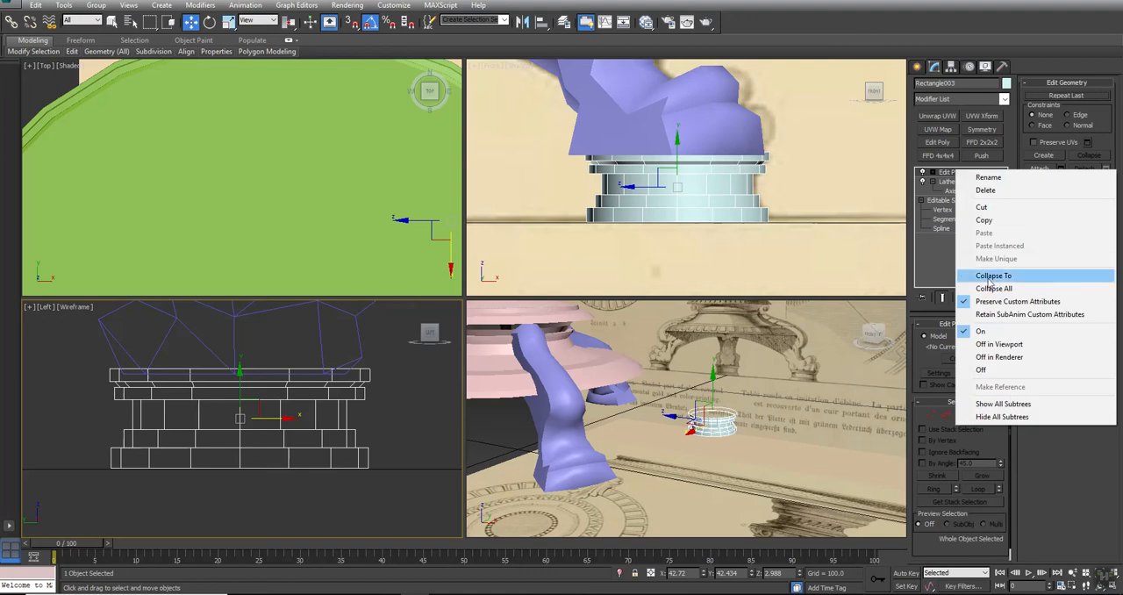
pyautogui.click(990, 277)
pyautogui.click(613, 342)
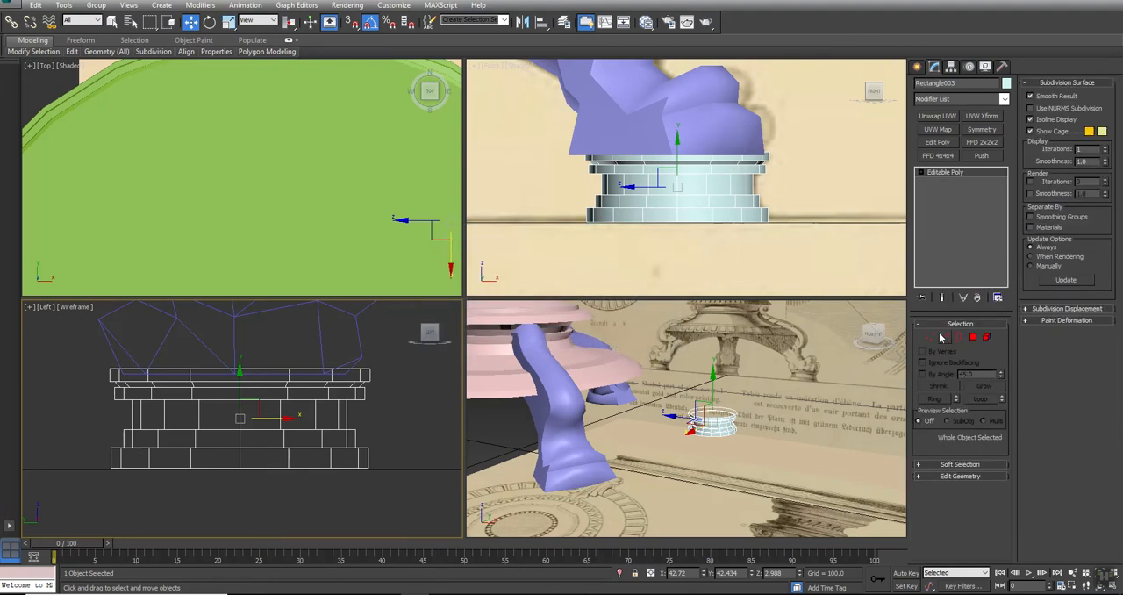
# Select the open upper border of the base molding and cap it
pyautogui.click(930, 337)
pyautogui.moveTo(385, 354); pyautogui.dragTo(5, 406)
pyautogui.moveTo(242, 348); pyautogui.dragTo(306, 377)
pyautogui.click(958, 337)
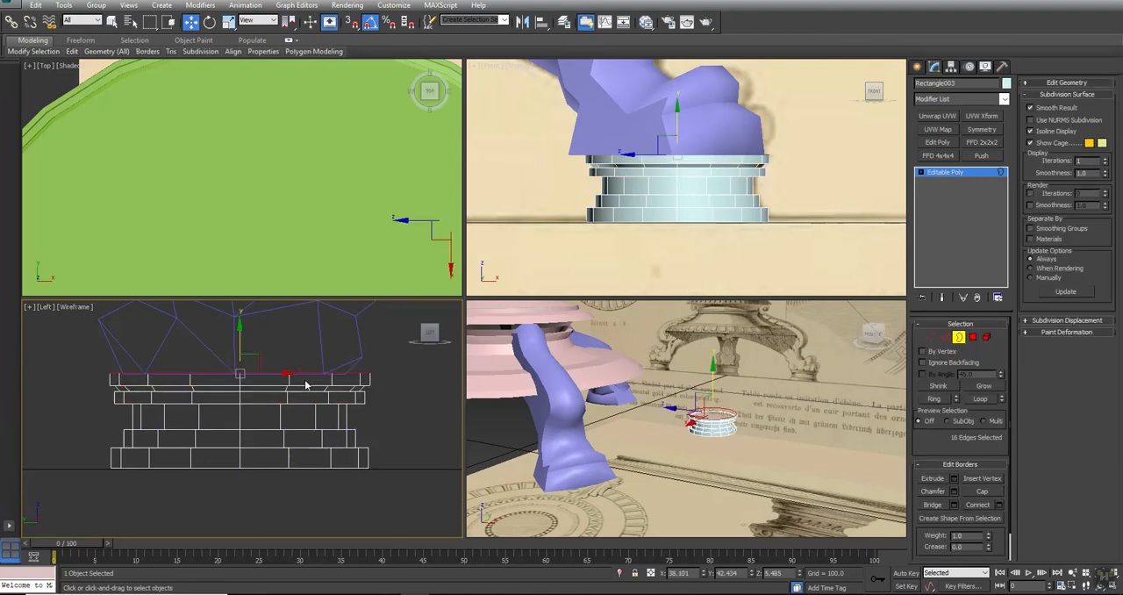
pyautogui.click(778, 474)
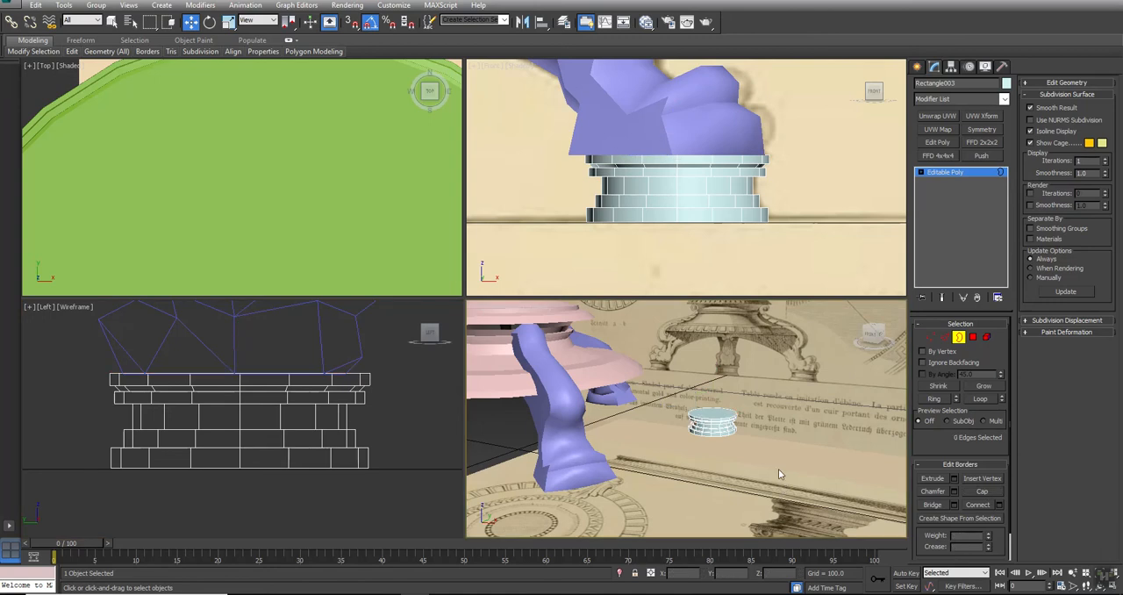
pyautogui.click(958, 337)
# Switch the Top view to wireframe and move the base molding along X to center it under the rear leg's foot
pyautogui.scroll(-5, 309, 174)
pyautogui.press('F3')
pyautogui.scroll(-4, 367, 202)
pyautogui.moveTo(358, 203); pyautogui.dragTo(191, 203)
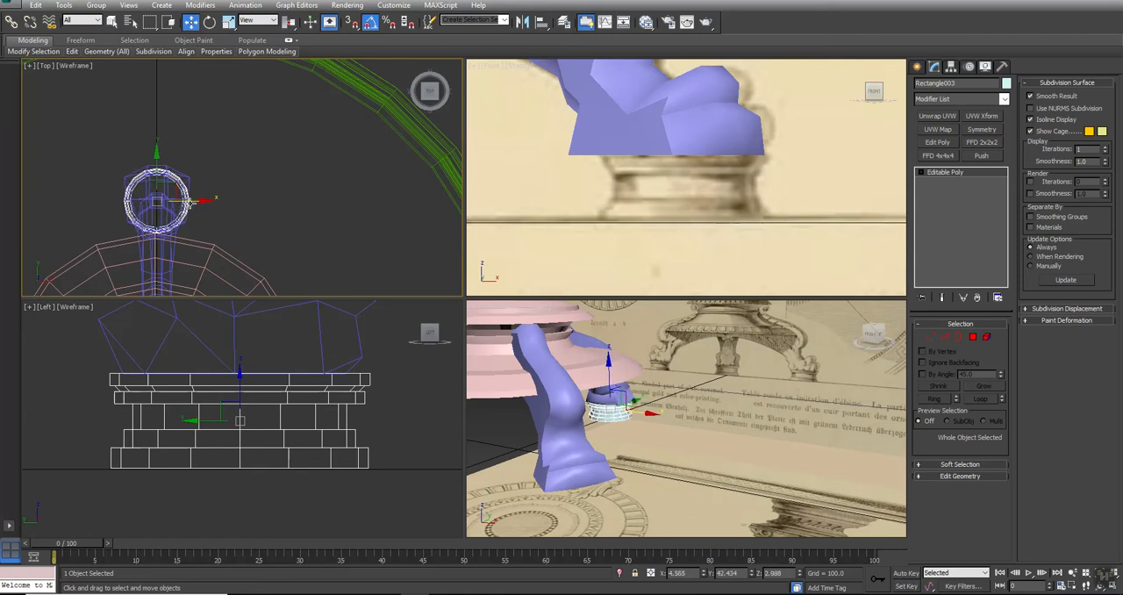
# Attach the base molding to the rear leg's mesh
pyautogui.click(605, 347)
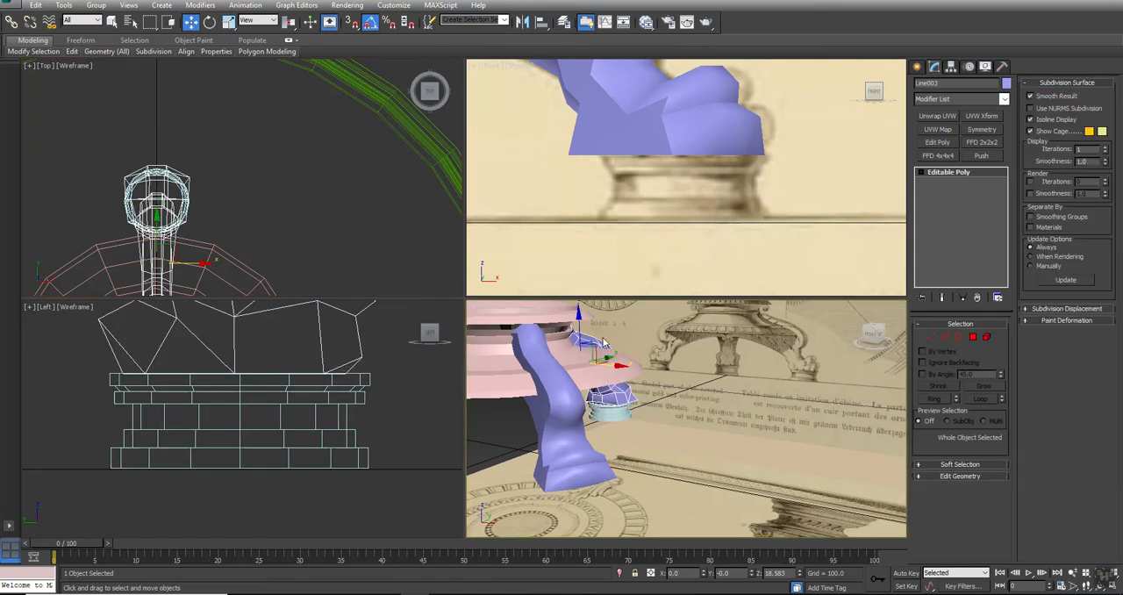
pyautogui.click(958, 476)
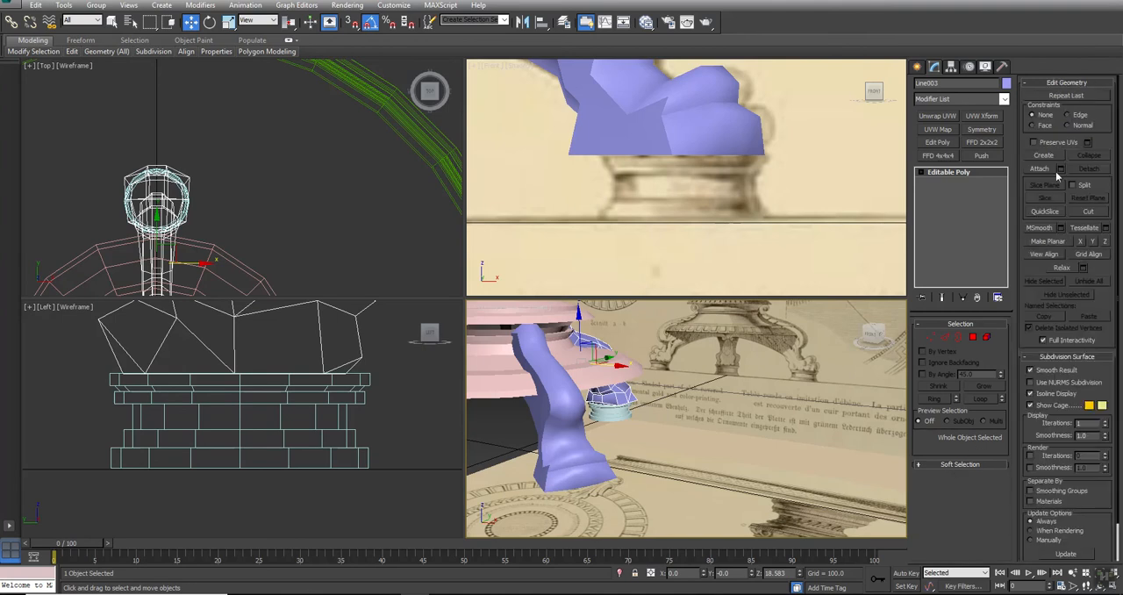
pyautogui.click(1043, 169)
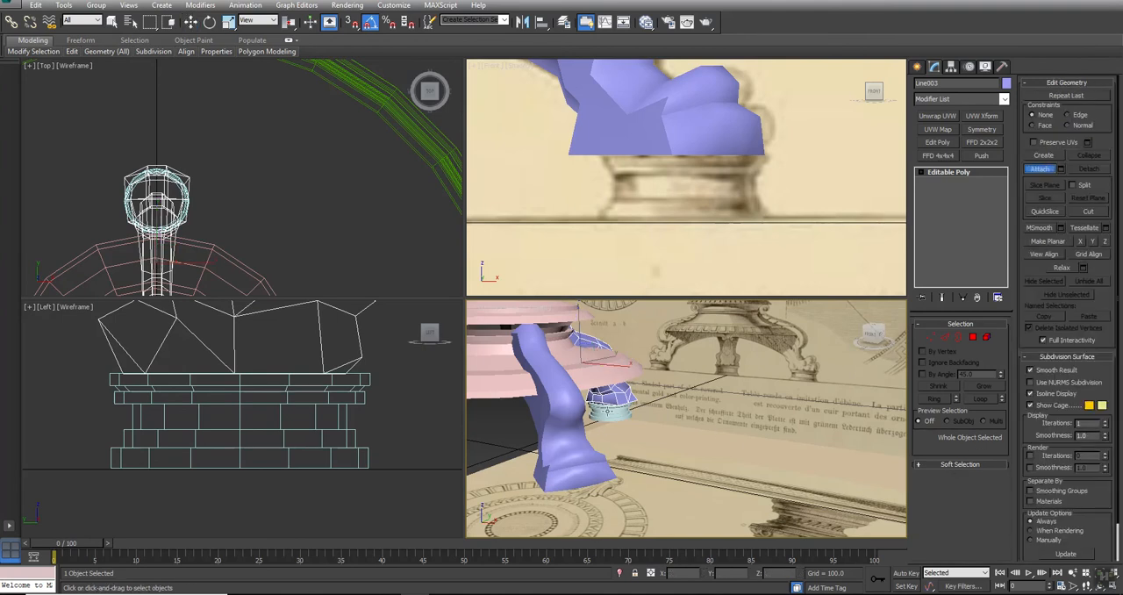
pyautogui.click(607, 411)
pyautogui.scroll(-4, 765, 428)
pyautogui.moveTo(649, 441); pyautogui.dragTo(764, 428, button='middle')
pyautogui.press('w')
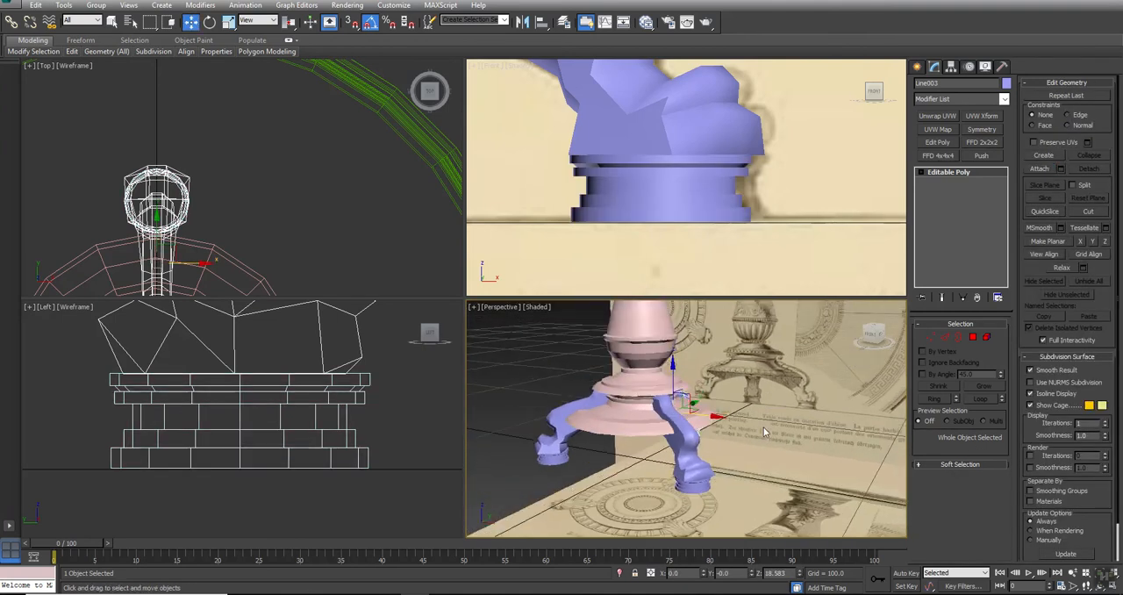
# Maximize the Perspective view and raise the column's upper border until it reaches into the tabletop's underside
pyautogui.click(763, 428)
pyautogui.hotkey('alt', 'w')
pyautogui.scroll(-5, 596, 290)
pyautogui.keyDown('alt'); pyautogui.moveTo(496, 307); pyautogui.dragTo(506, 171, button='middle'); pyautogui.keyUp('alt')
pyautogui.click(491, 174)
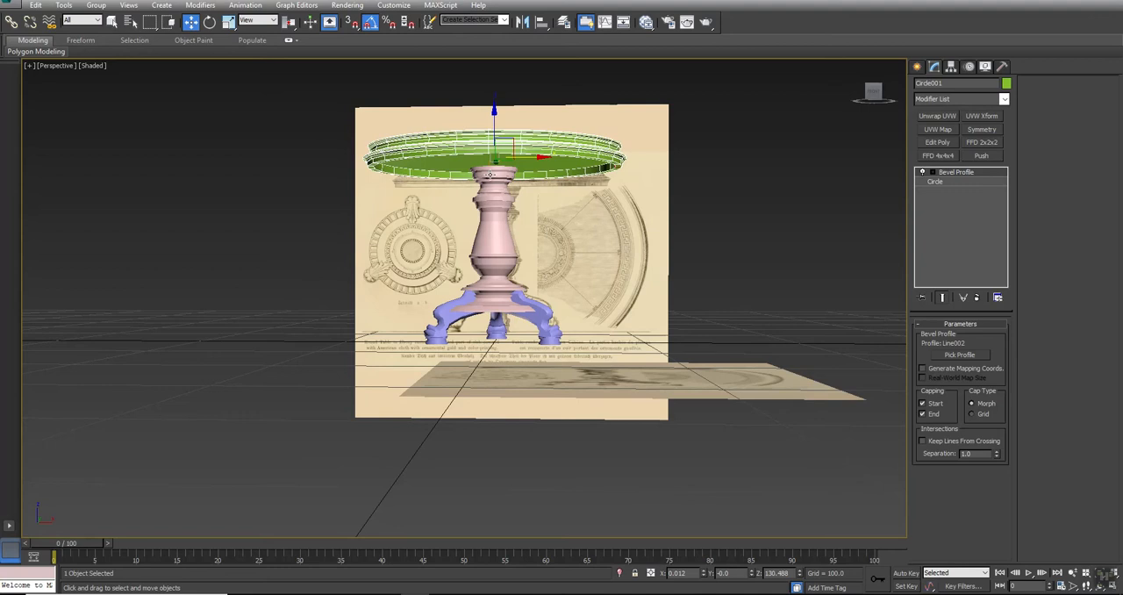
pyautogui.scroll(3, 489, 174)
pyautogui.click(488, 173)
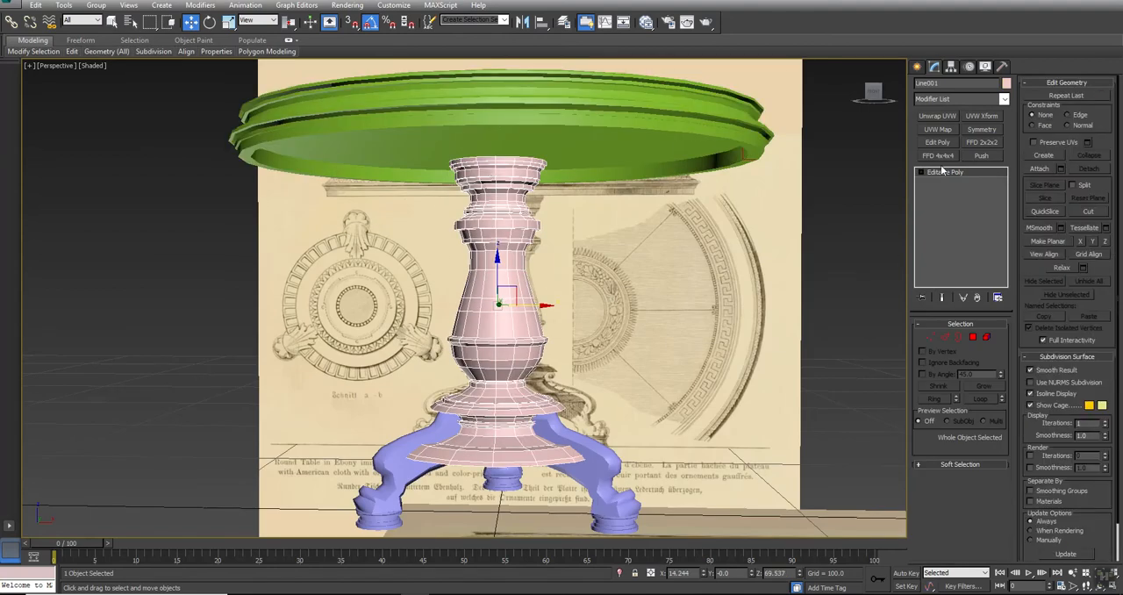
pyautogui.click(959, 337)
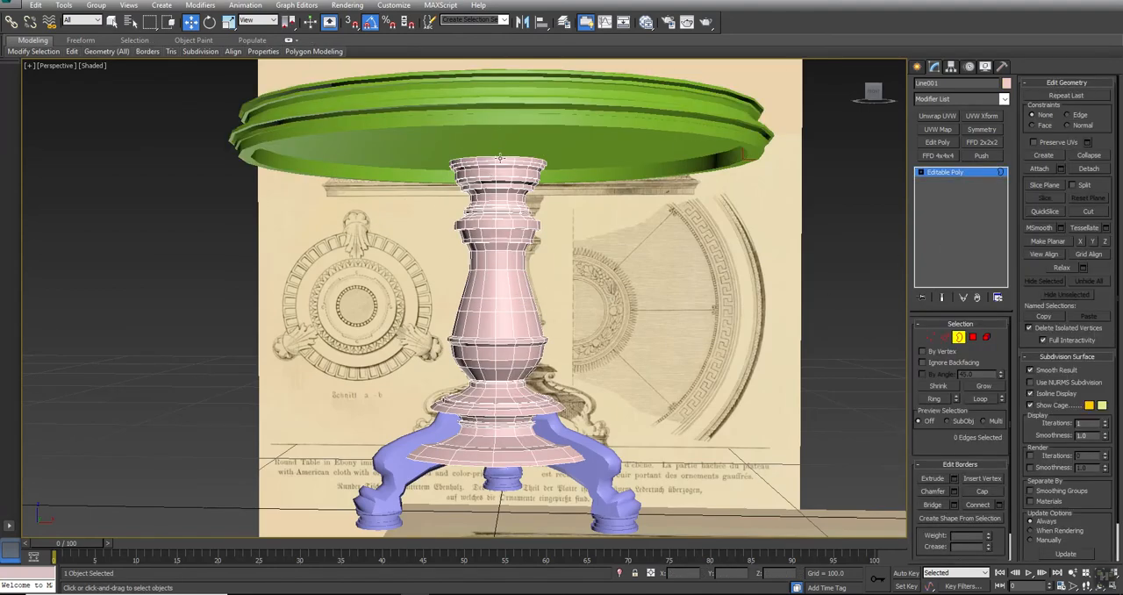
pyautogui.click(500, 157)
pyautogui.moveTo(494, 132); pyautogui.dragTo(497, 116)
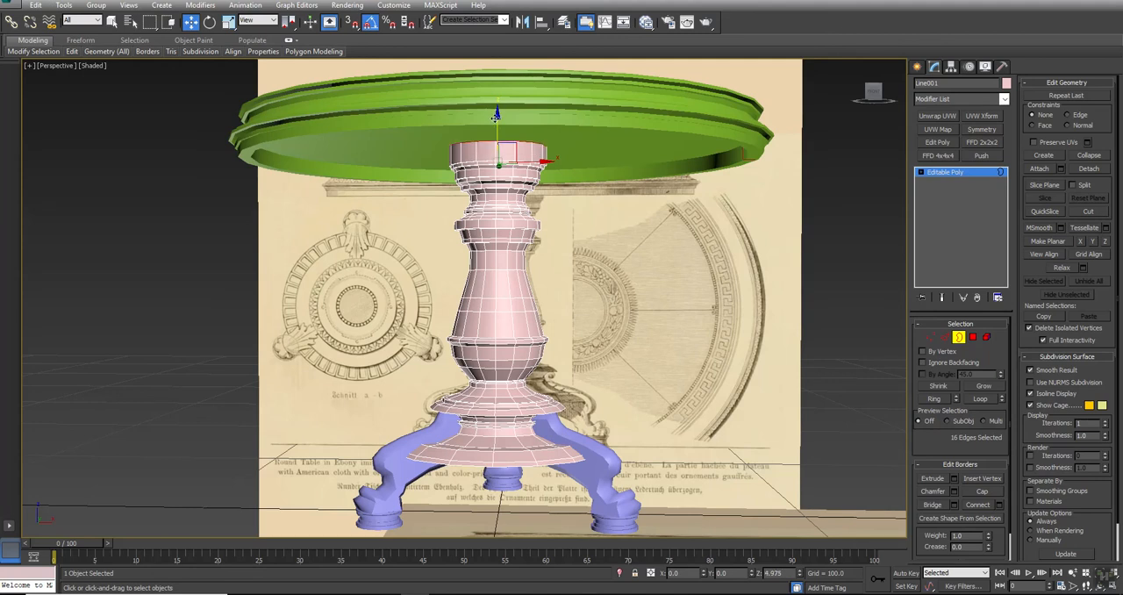
# Leave border editing and attach the legs and the tabletop to the column as one mesh
pyautogui.scroll(-3, 604, 353)
pyautogui.keyDown('alt'); pyautogui.moveTo(603, 353); pyautogui.dragTo(583, 290, button='middle'); pyautogui.keyUp('alt')
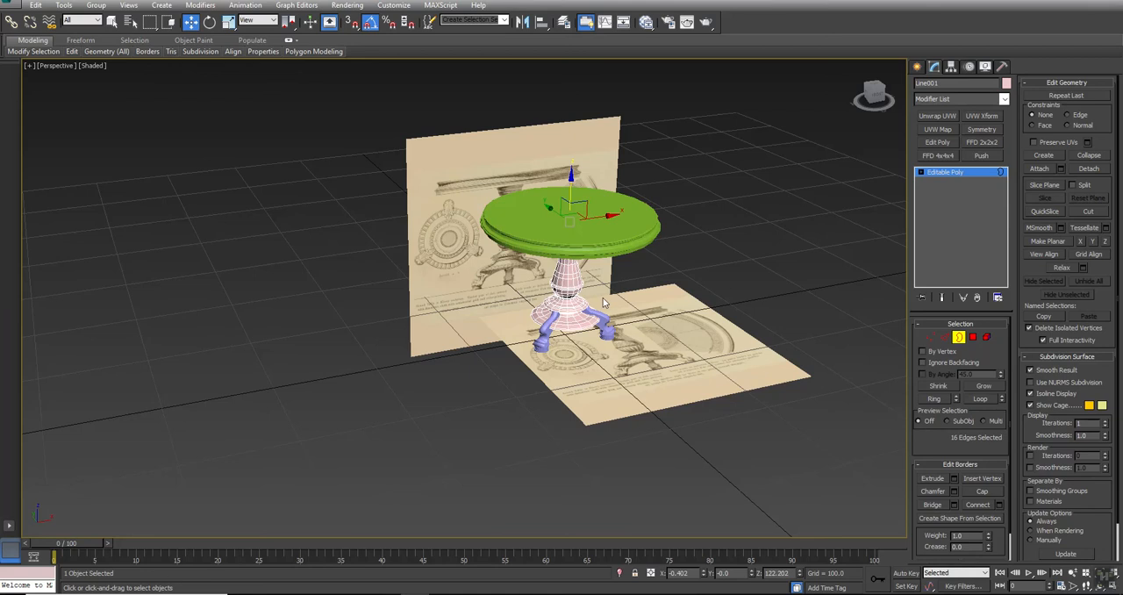
pyautogui.scroll(3, 603, 300)
pyautogui.rightClick(692, 226)
pyautogui.click(684, 214)
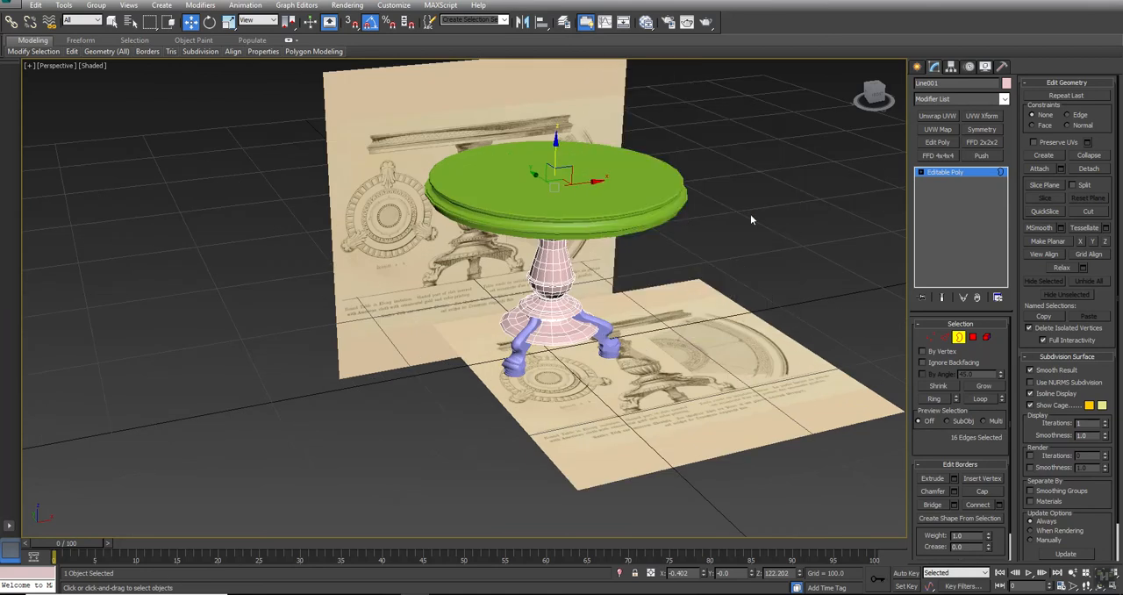
pyautogui.rightClick(724, 186)
pyautogui.click(697, 163)
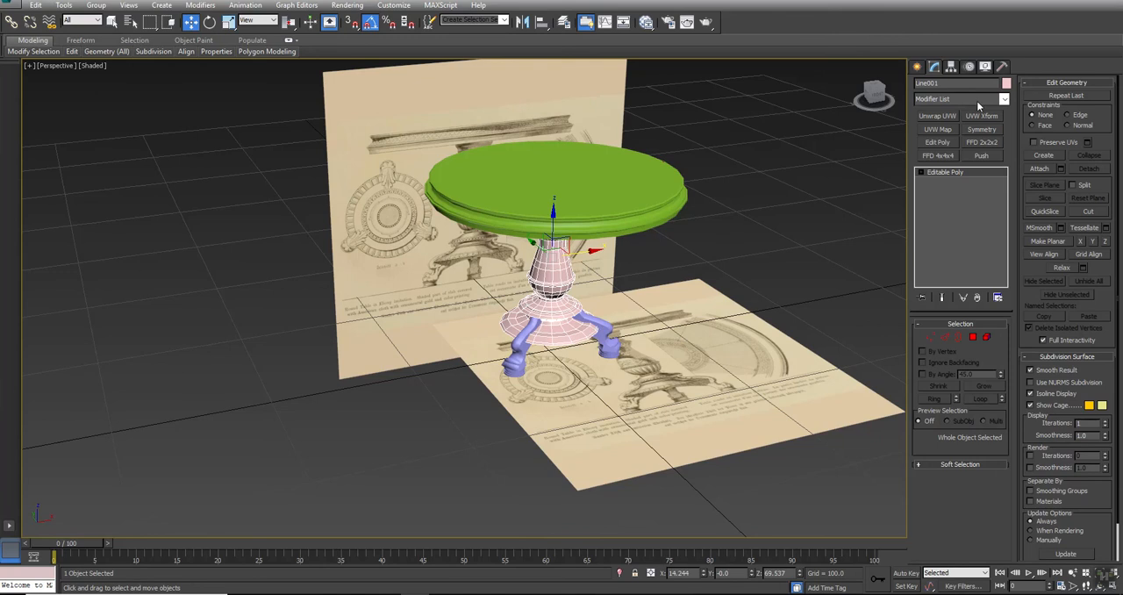
pyautogui.click(1049, 170)
pyautogui.click(607, 331)
pyautogui.keyDown('alt'); pyautogui.moveTo(517, 353); pyautogui.dragTo(463, 309, button='middle'); pyautogui.keyUp('alt')
pyautogui.click(506, 346)
pyautogui.click(593, 193)
pyautogui.press('w')
pyautogui.click(661, 293)
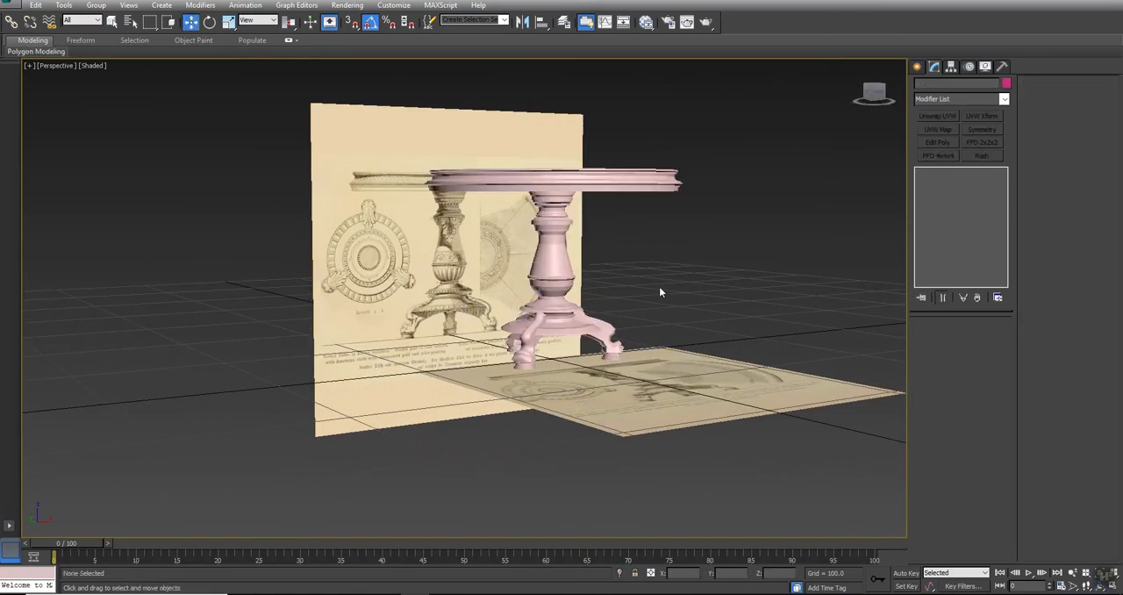
# Select the complete table and hide all unselected objects, including the reference planes
pyautogui.keyDown('alt'); pyautogui.moveTo(637, 302); pyautogui.dragTo(535, 303, button='middle'); pyautogui.keyUp('alt')
pyautogui.click(535, 304)
pyautogui.rightClick(567, 220)
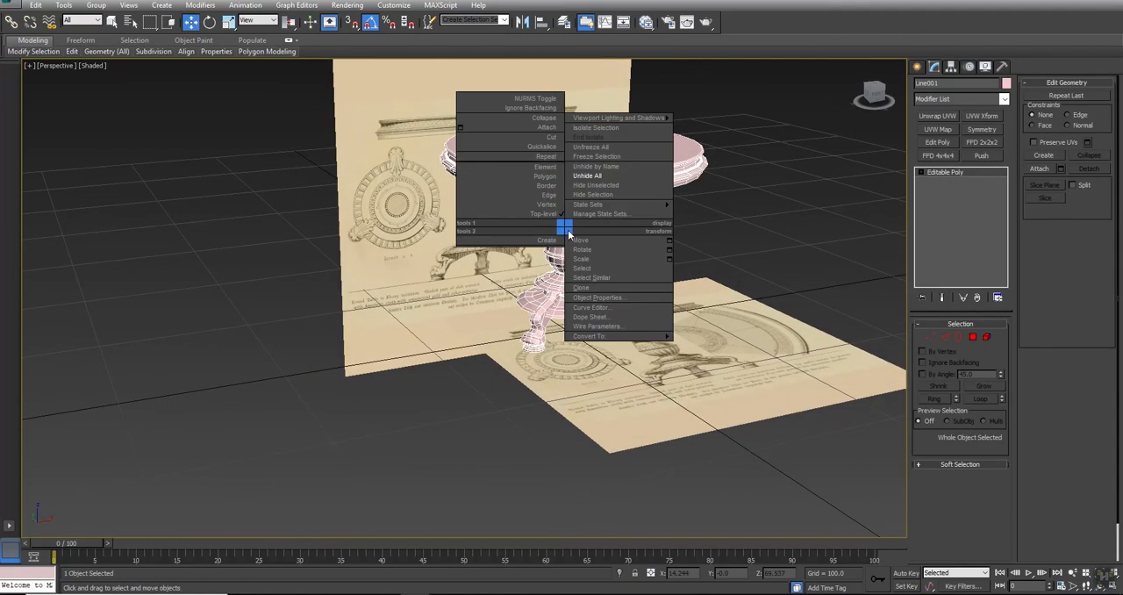
pyautogui.click(585, 184)
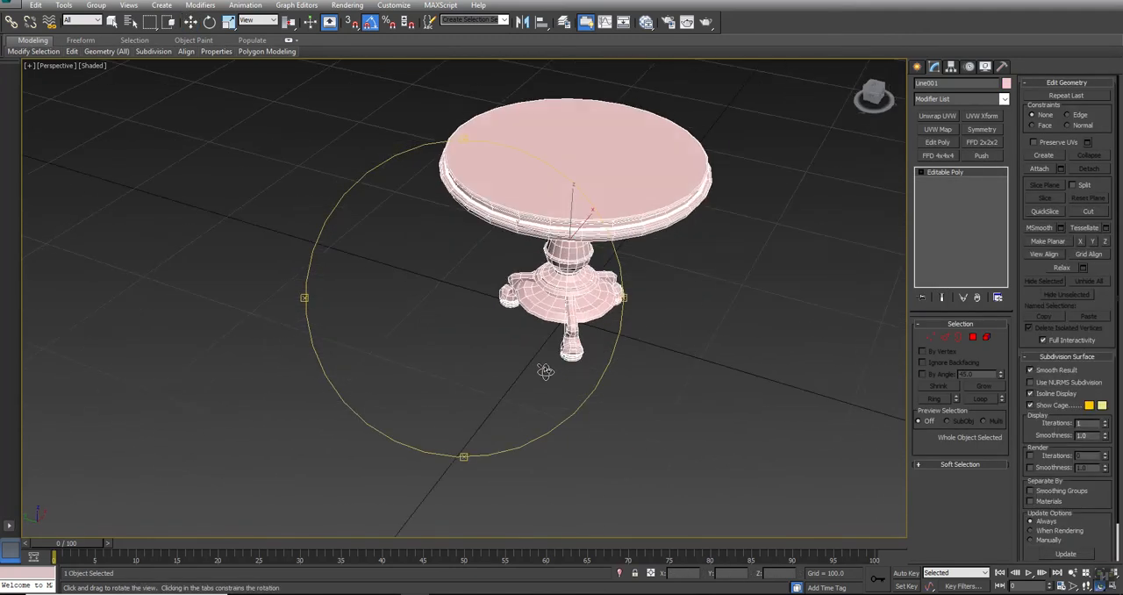